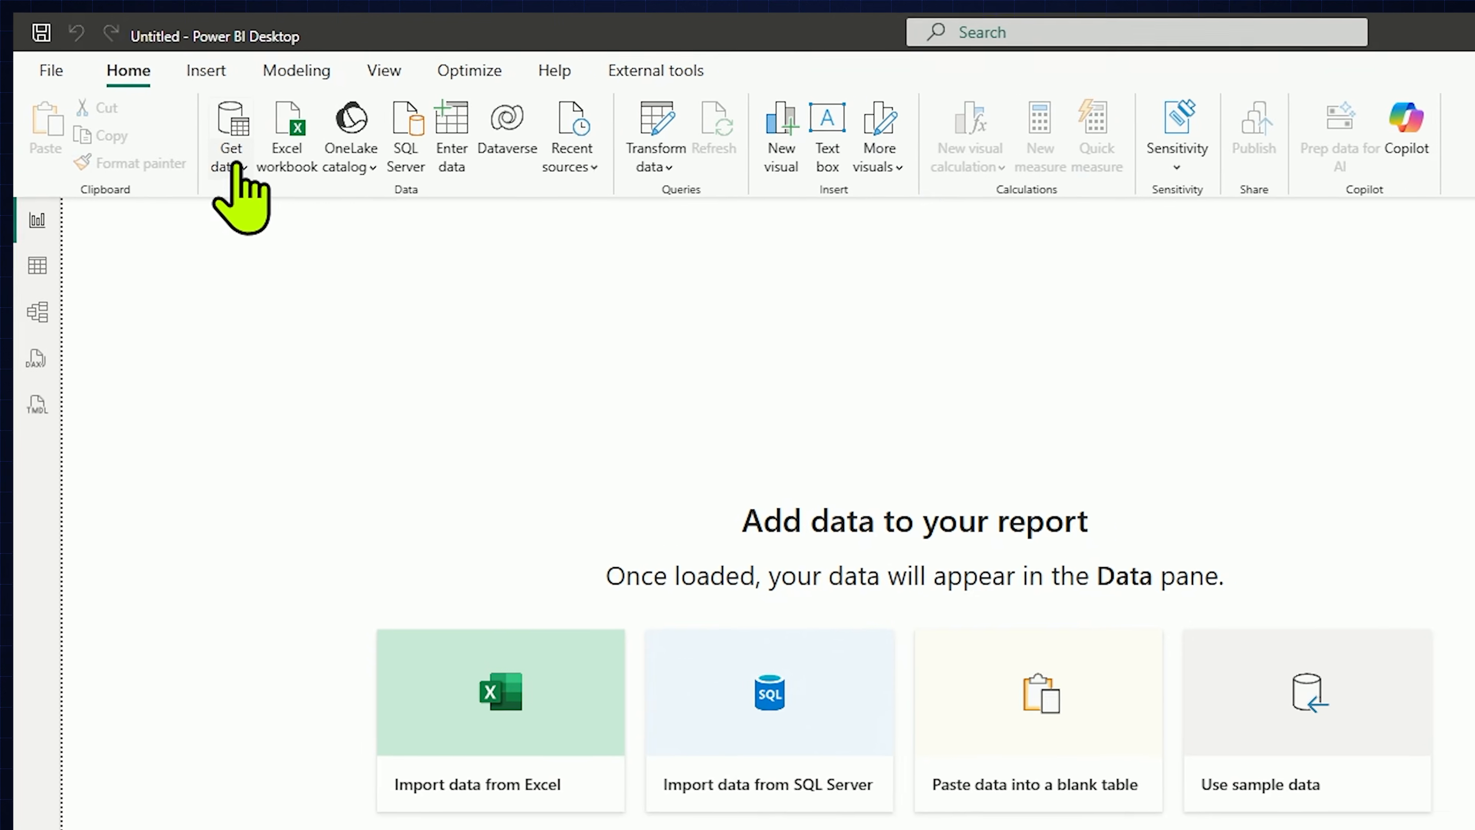
Step: Open the full list of data sources and search the connectors for "Sharepo"
{"action": "left_click", "coordinate": [233, 168]}
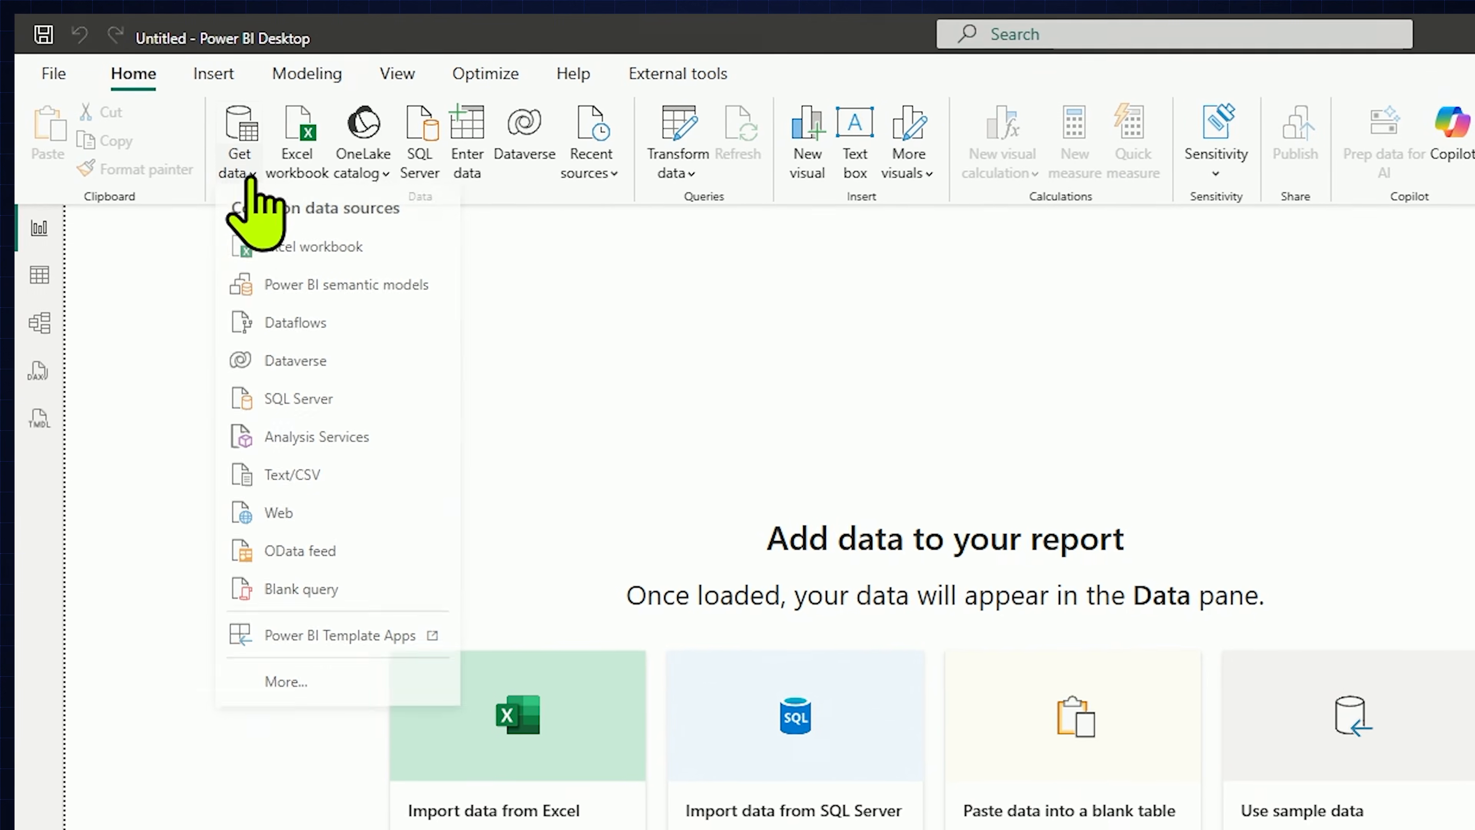
{"action": "left_click", "coordinate": [340, 681]}
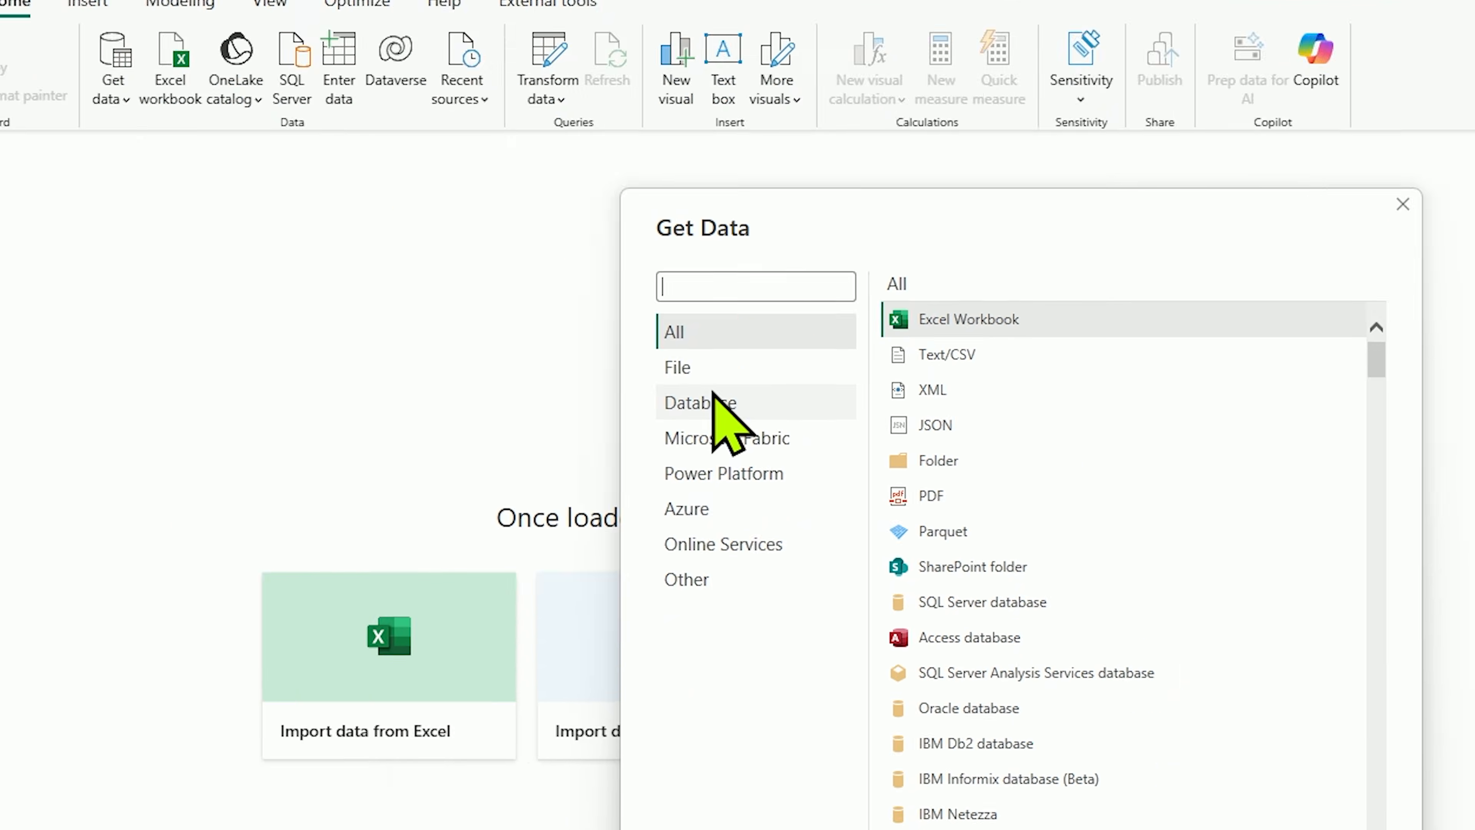
{"action": "type", "text": "Sharepo"}
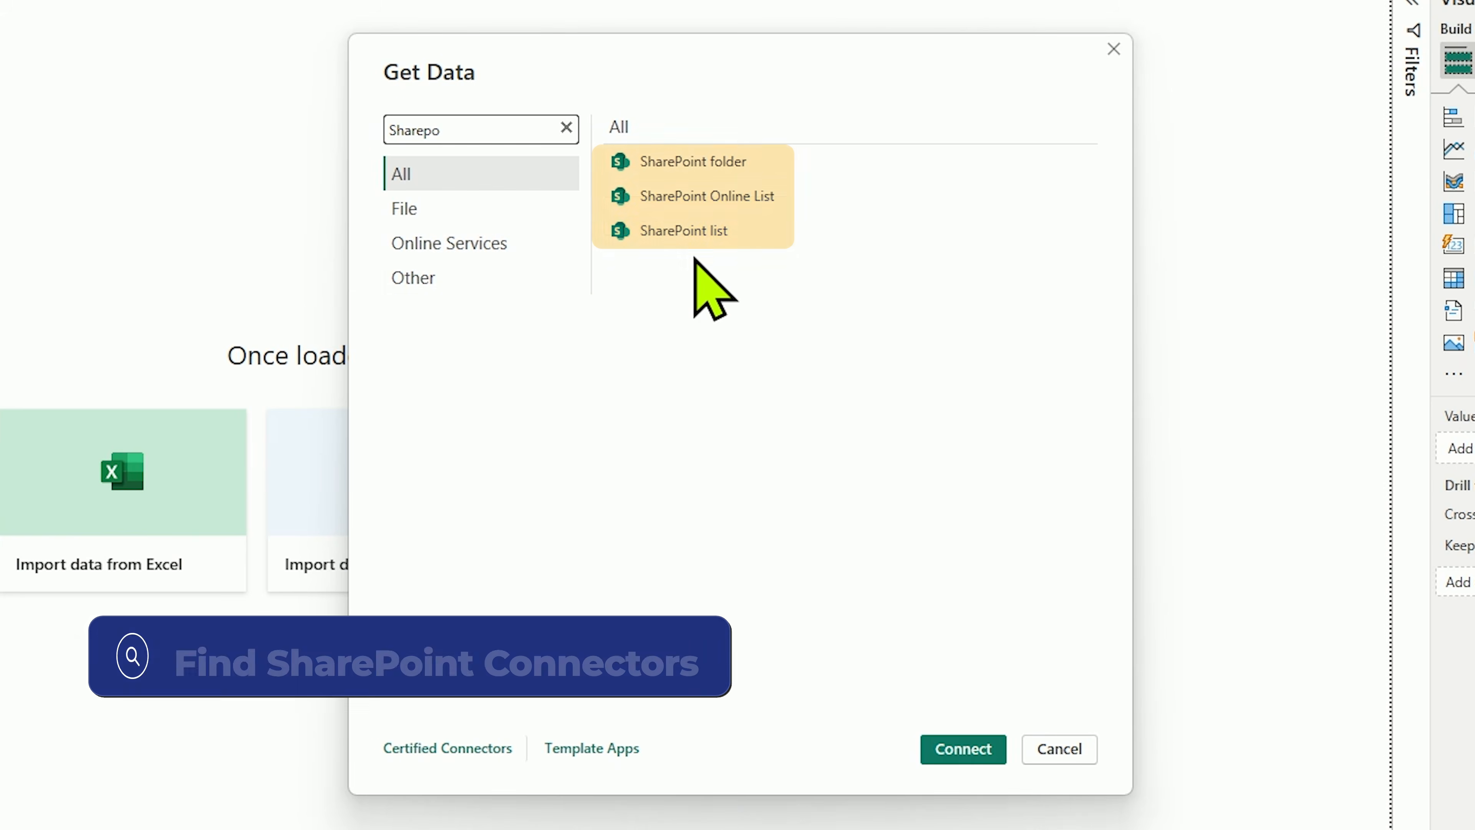
{"action": "left_click", "coordinate": [723, 232]}
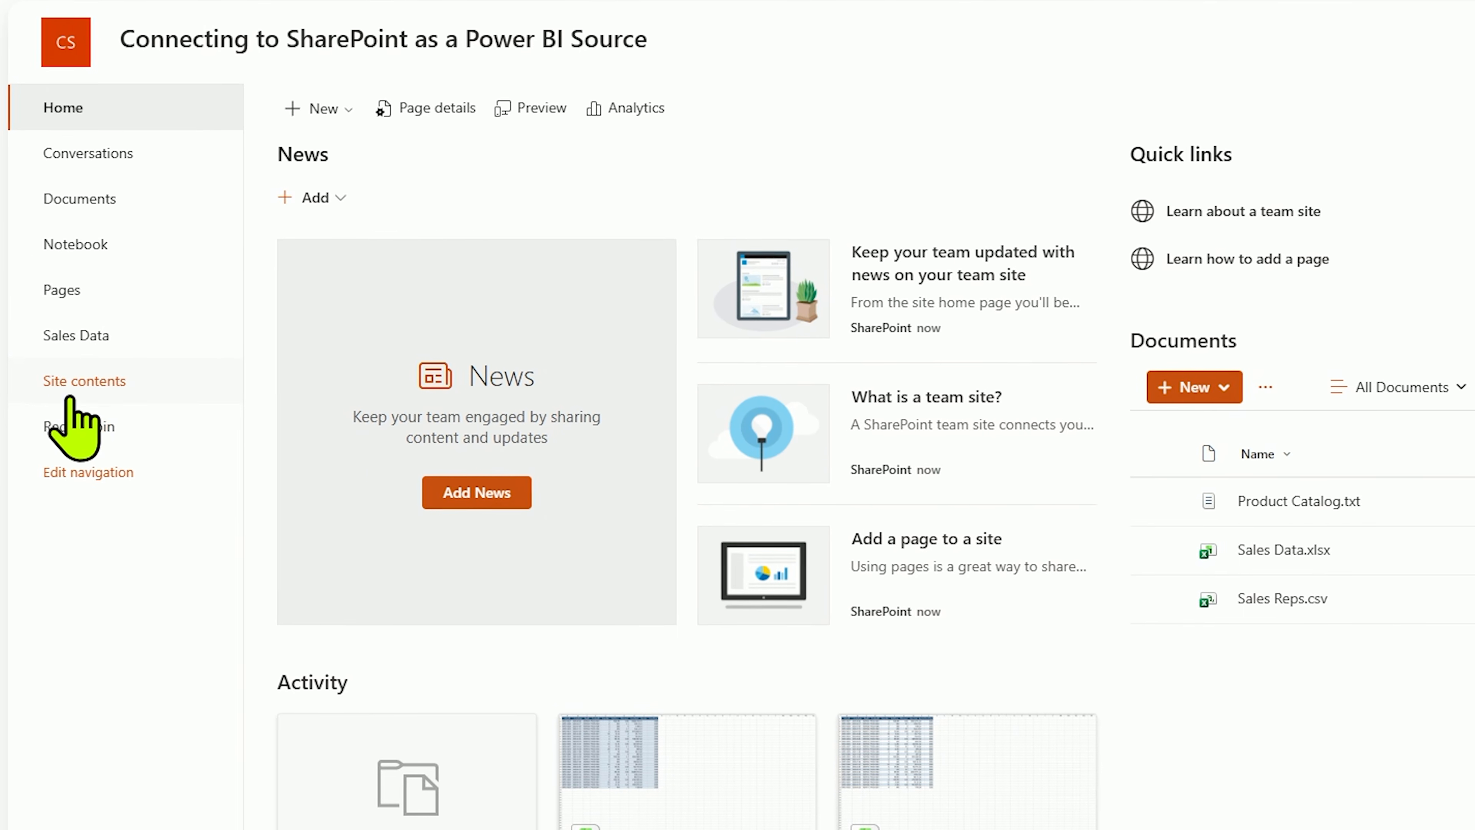
Step: Open the SharePoint team site's contents and choose to create a new list
{"action": "left_click", "coordinate": [68, 399]}
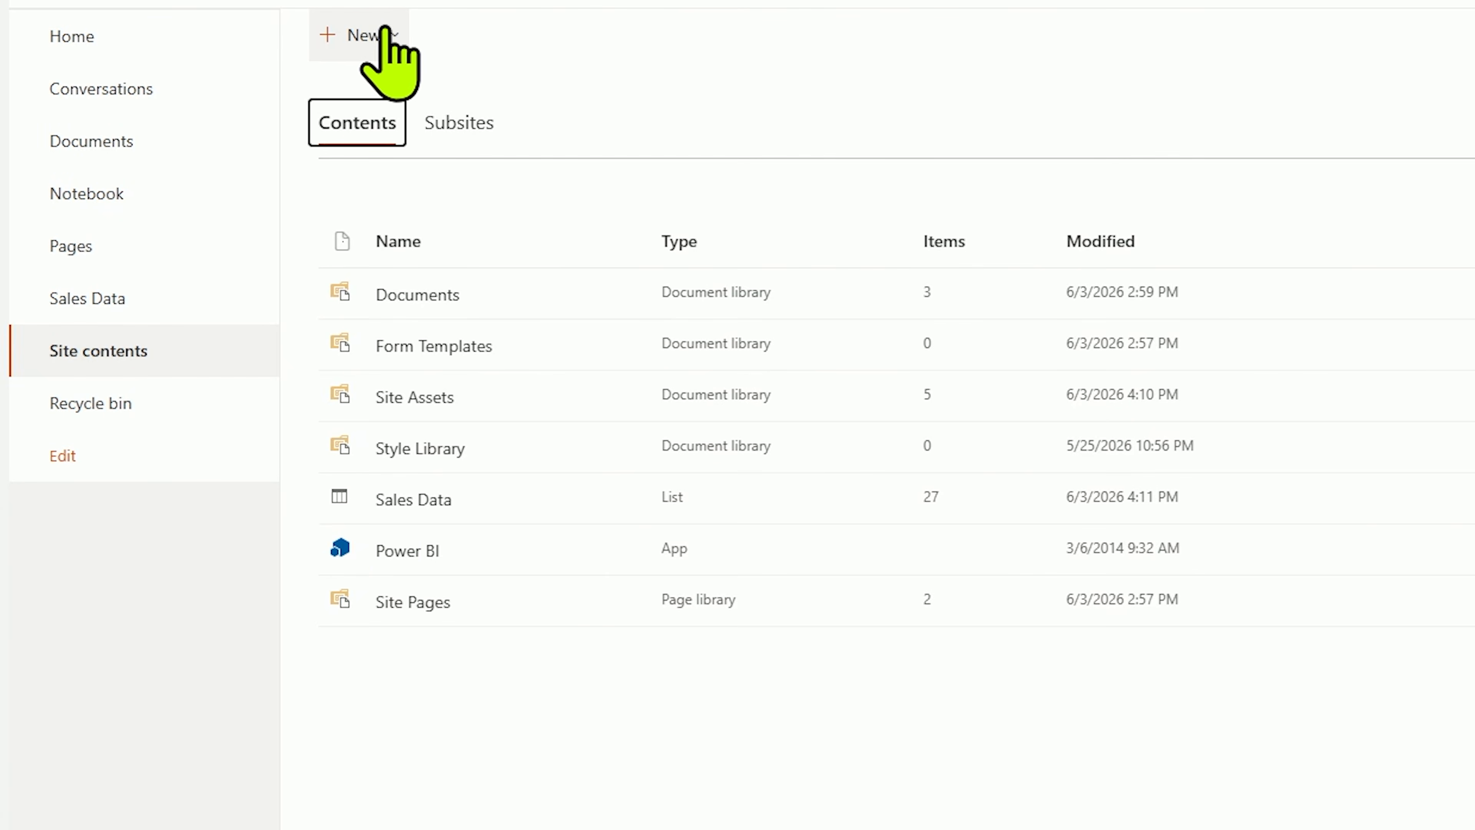
{"action": "left_click", "coordinate": [385, 31]}
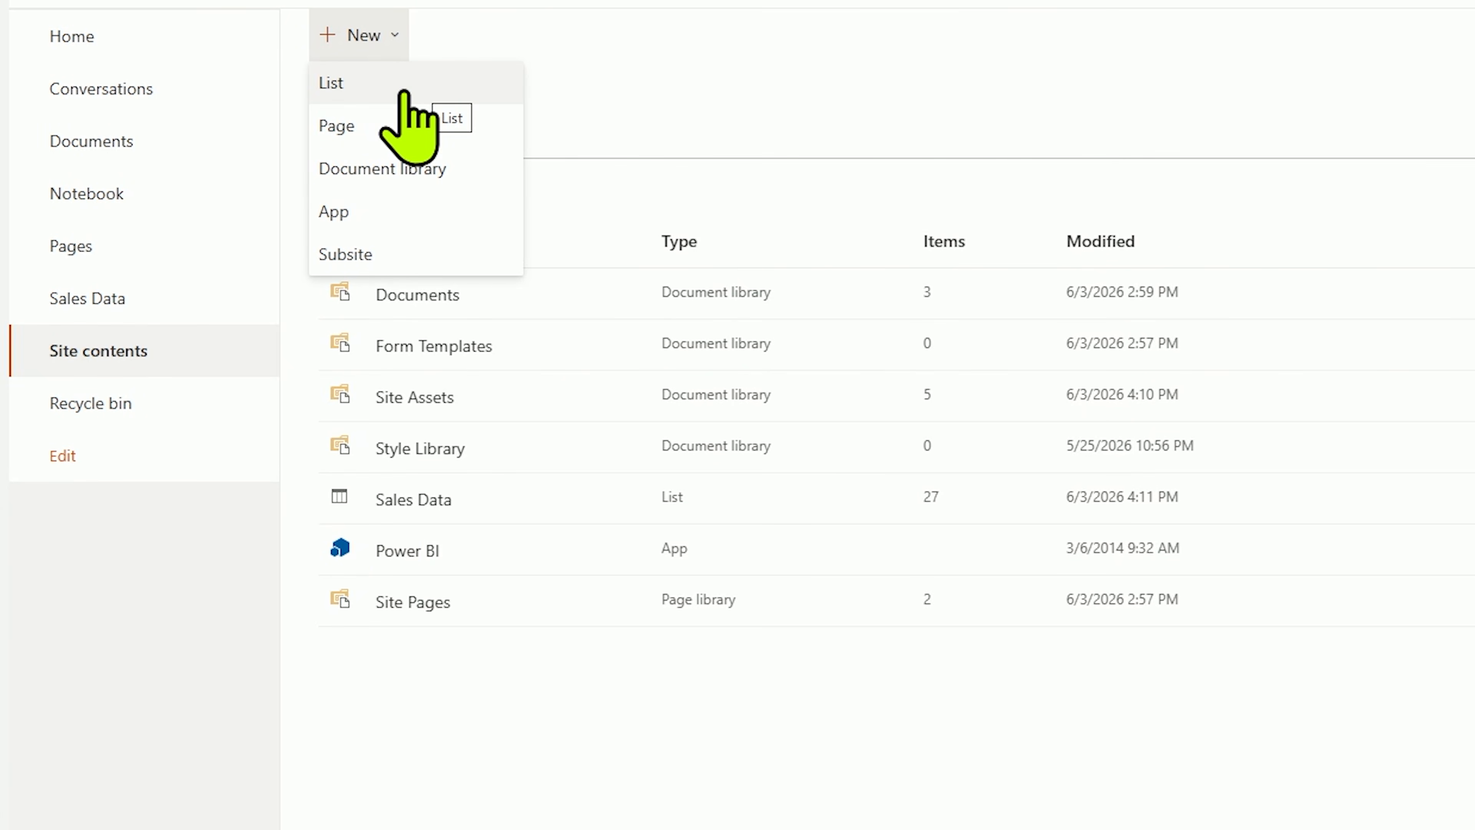
{"action": "left_click", "coordinate": [404, 92]}
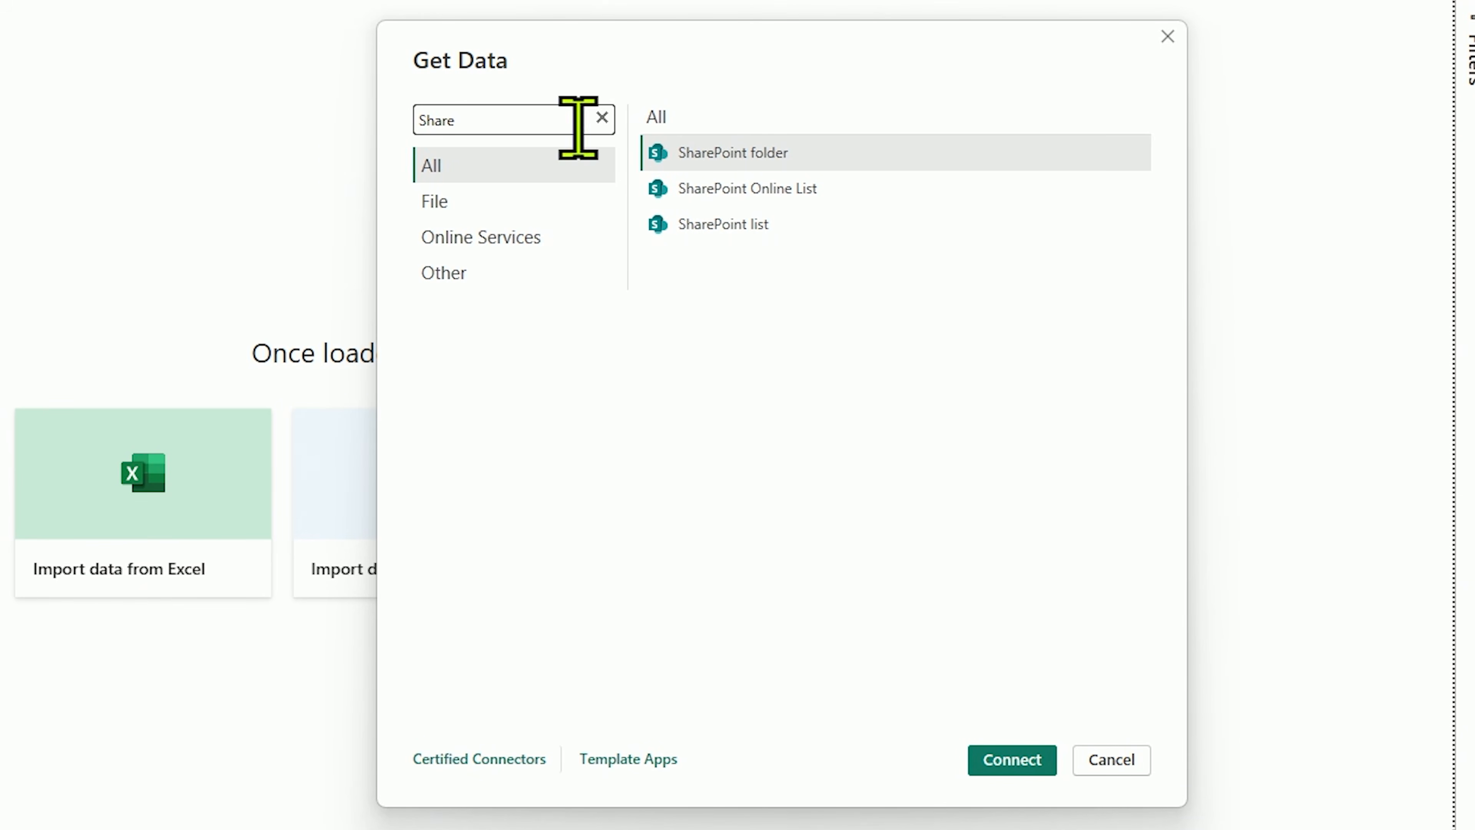
Step: Start a connection in Power BI Desktop with the SharePoint Online List connector
{"action": "left_click", "coordinate": [805, 194]}
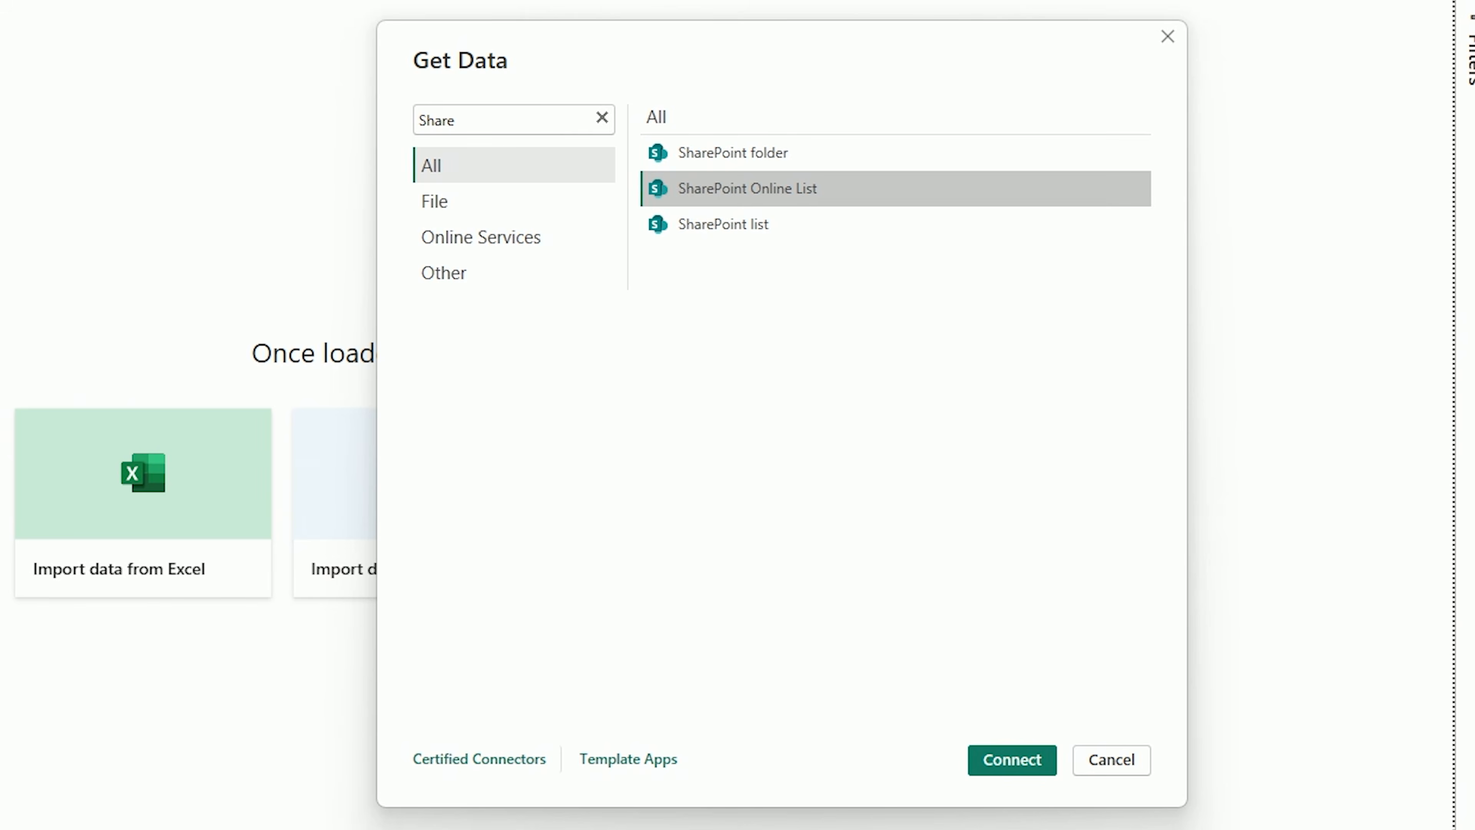
{"action": "left_click", "coordinate": [1016, 764]}
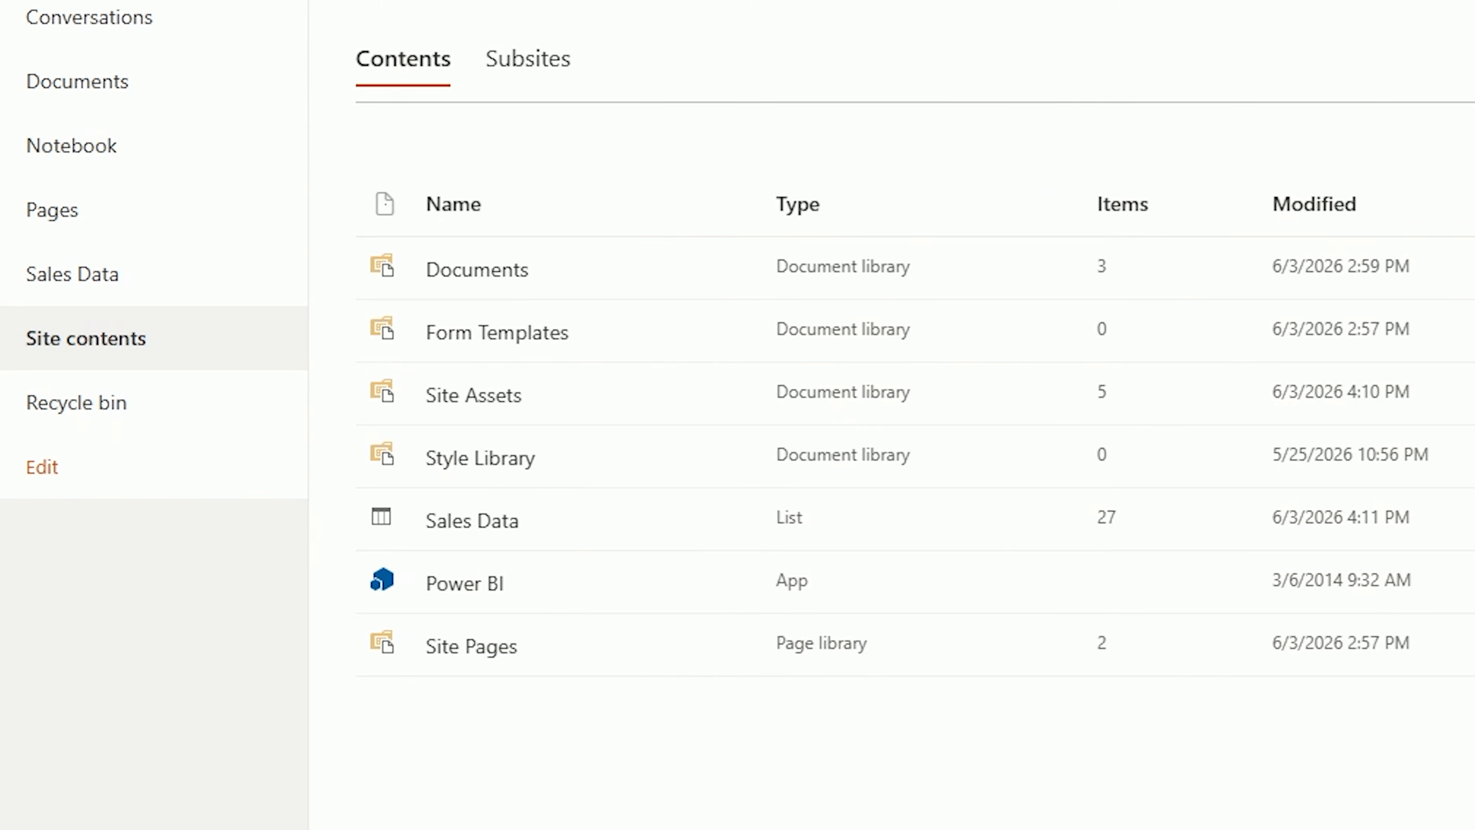
Step: Open the Sales Data list in SharePoint and try its full AllItems.aspx address as the Site URL in Power BI Desktop
{"action": "left_click", "coordinate": [517, 527]}
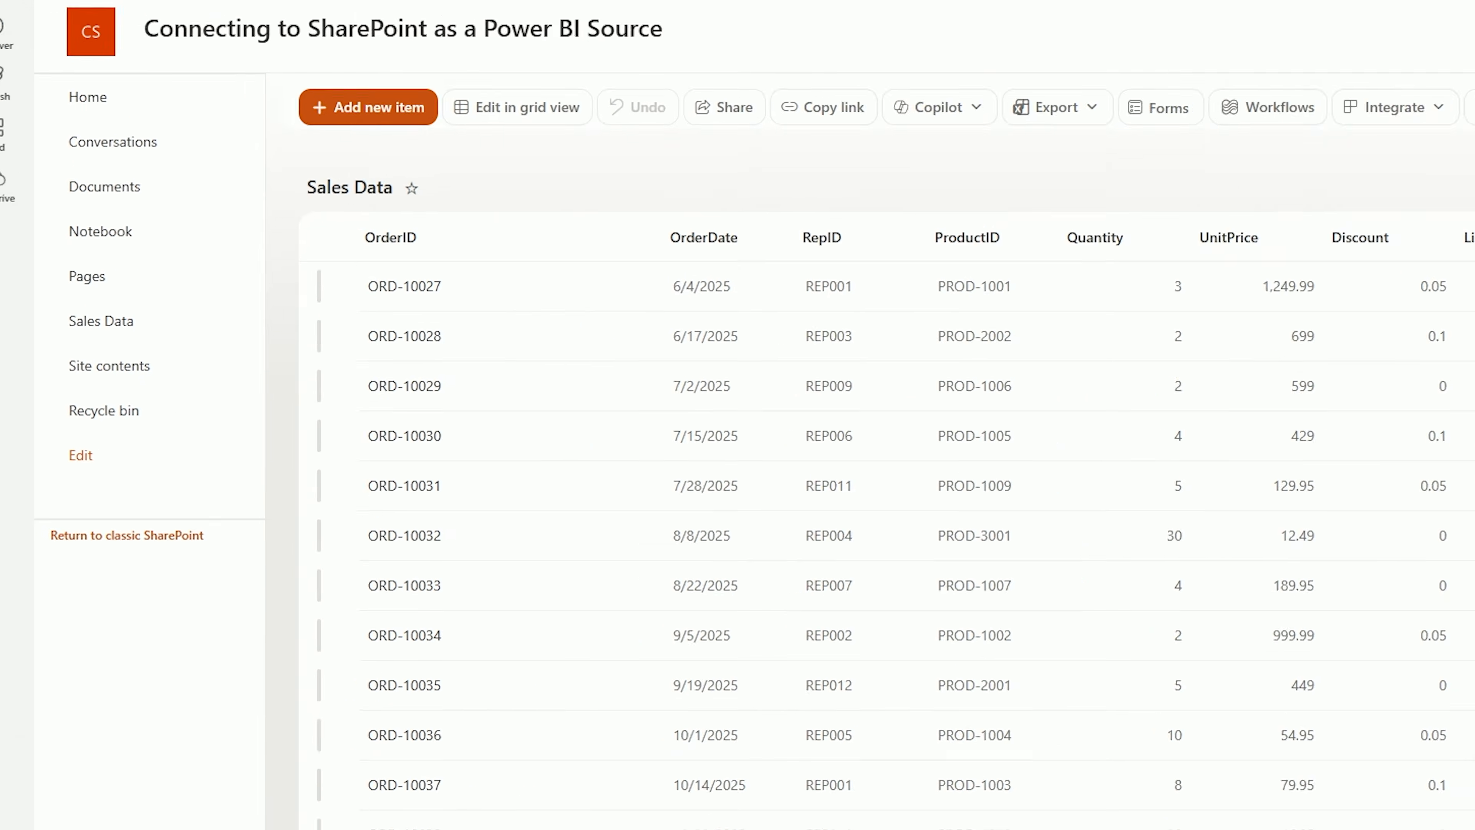
{"action": "left_click_drag", "start_coordinate": [707, 40], "coordinate": [14, 59]}
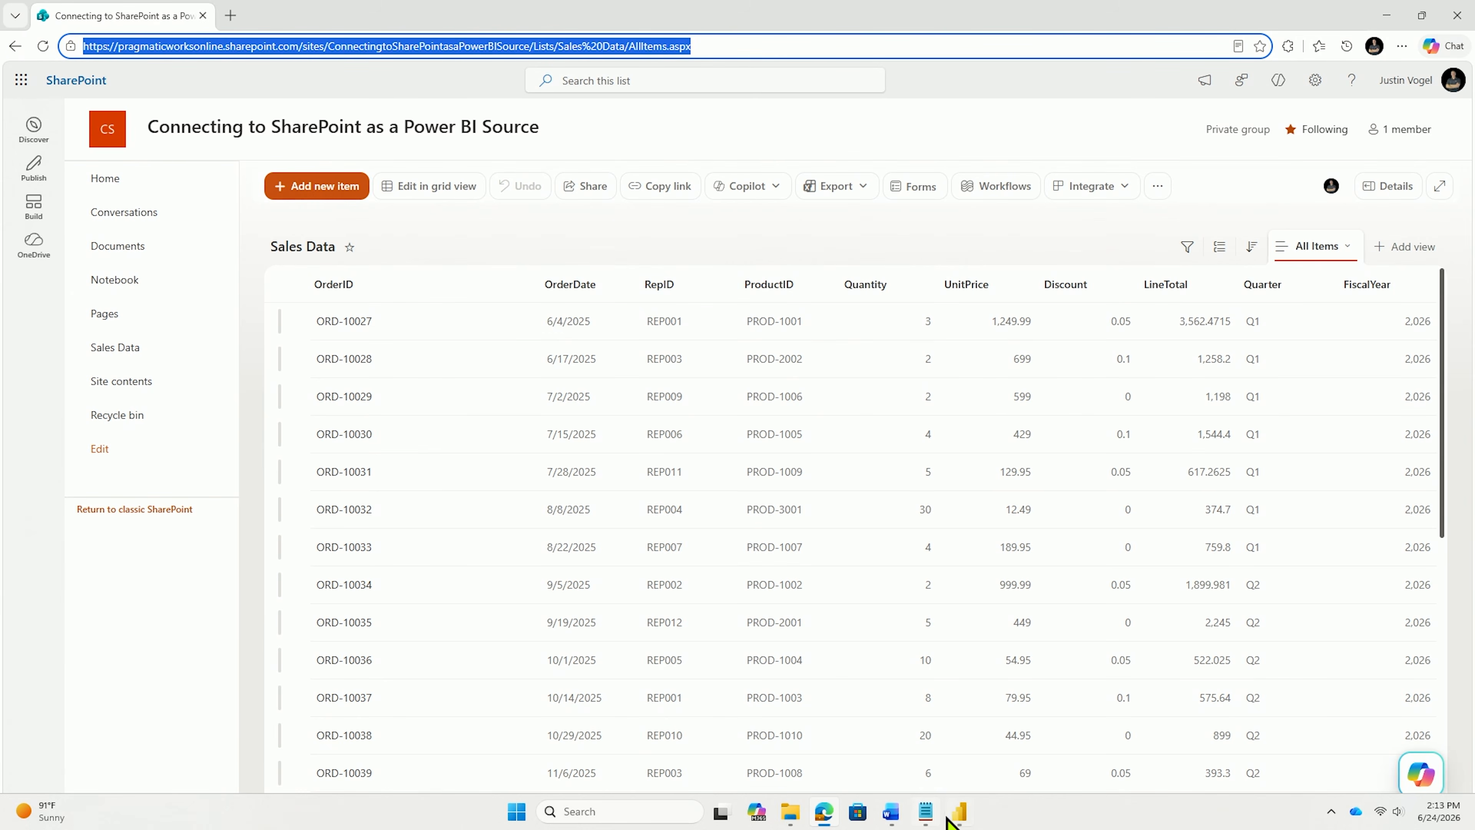
{"action": "left_click", "coordinate": [958, 822]}
{"action": "left_click", "coordinate": [604, 352]}
{"action": "key", "text": "ctrl+v"}
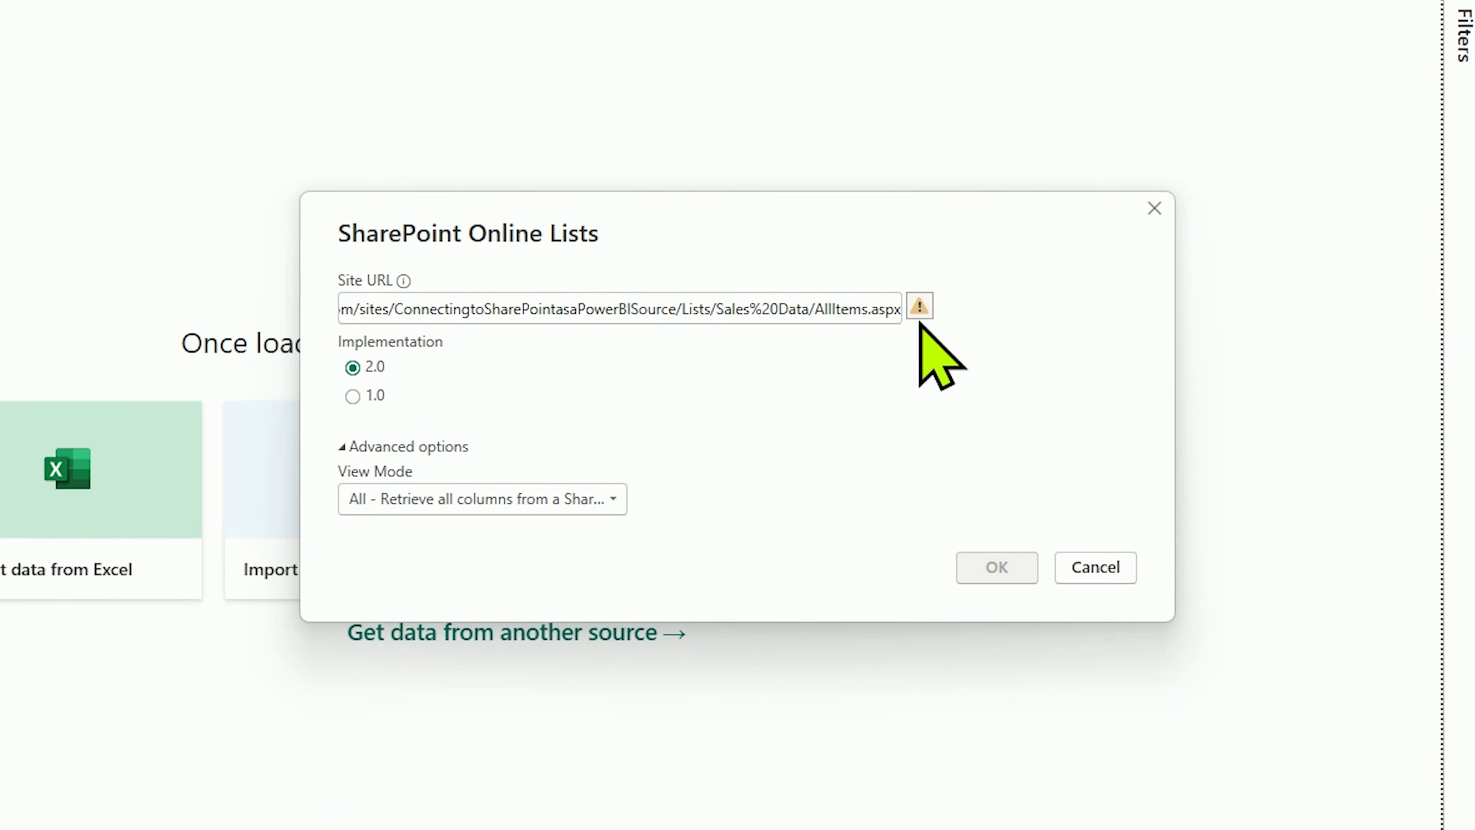
{"action": "left_click", "coordinate": [927, 301]}
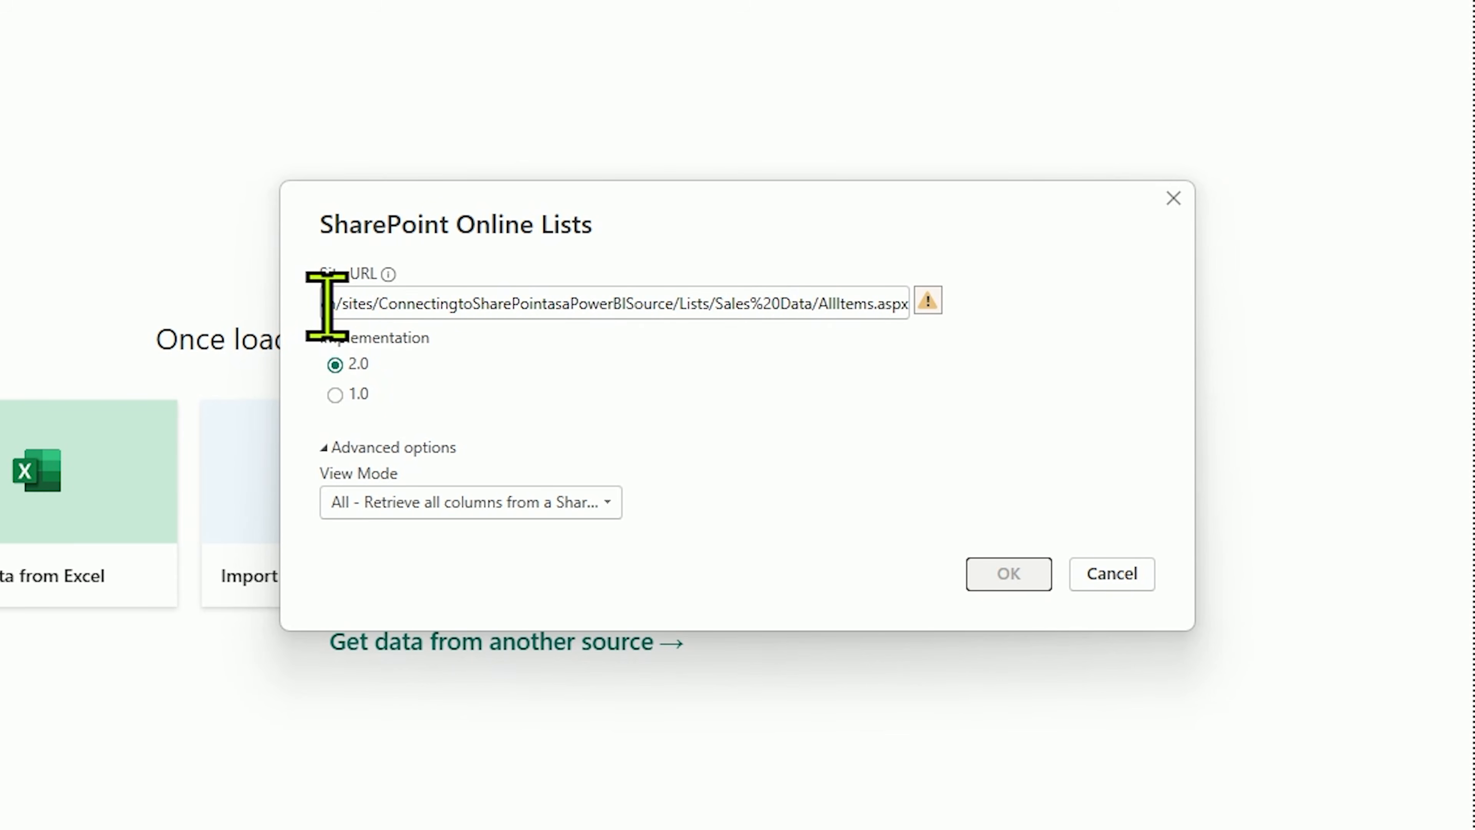
Step: Replace the Site URL with only the site's base address from SharePoint, ending in /sites/ConnectingtoSharePointasaPowerBISource, and submit it with implementation 2.0
{"action": "left_click_drag", "start_coordinate": [326, 305], "coordinate": [1004, 270]}
{"action": "key", "text": "BackSpace"}
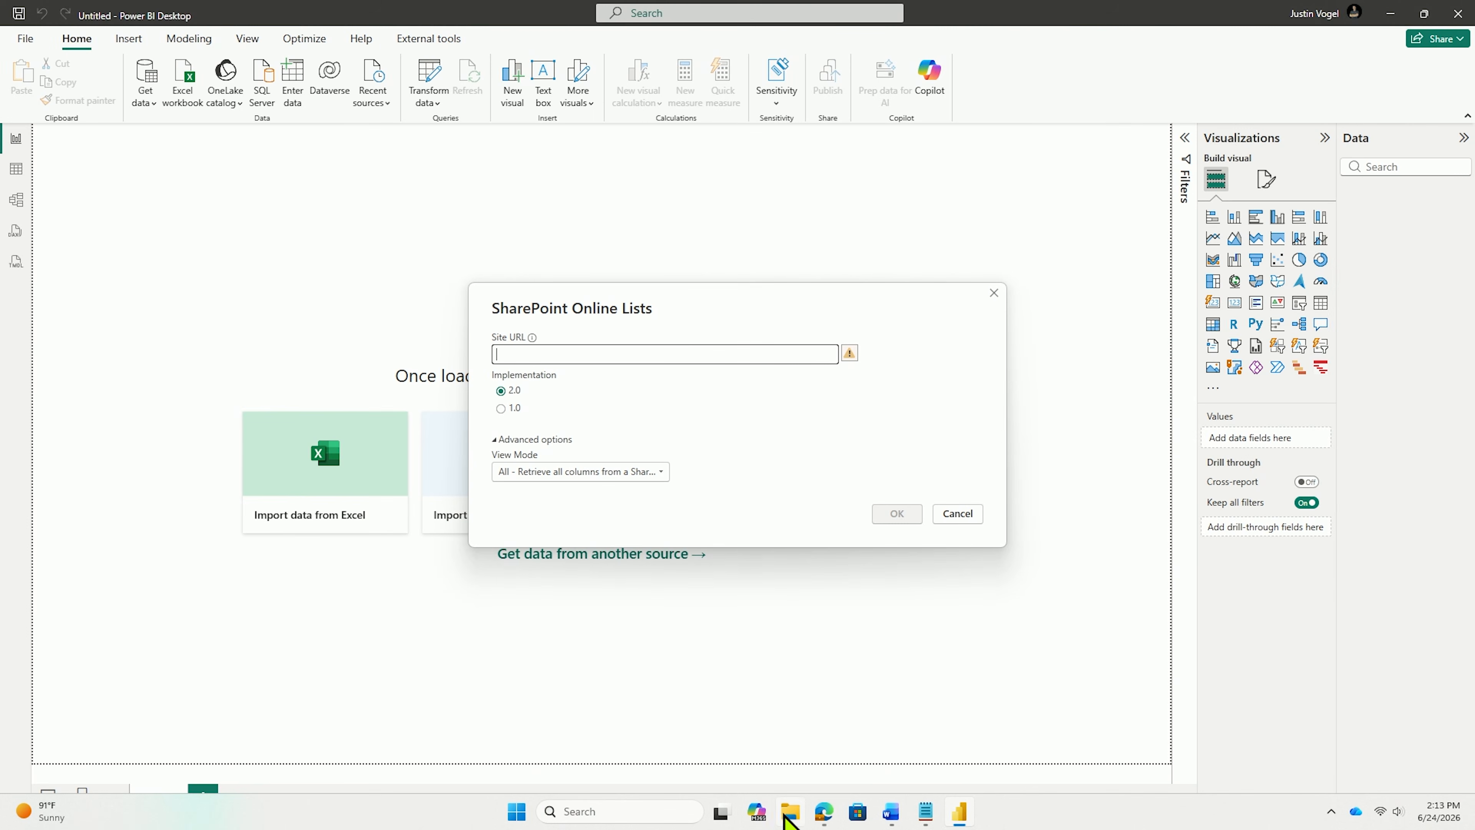
{"action": "left_click", "coordinate": [822, 813]}
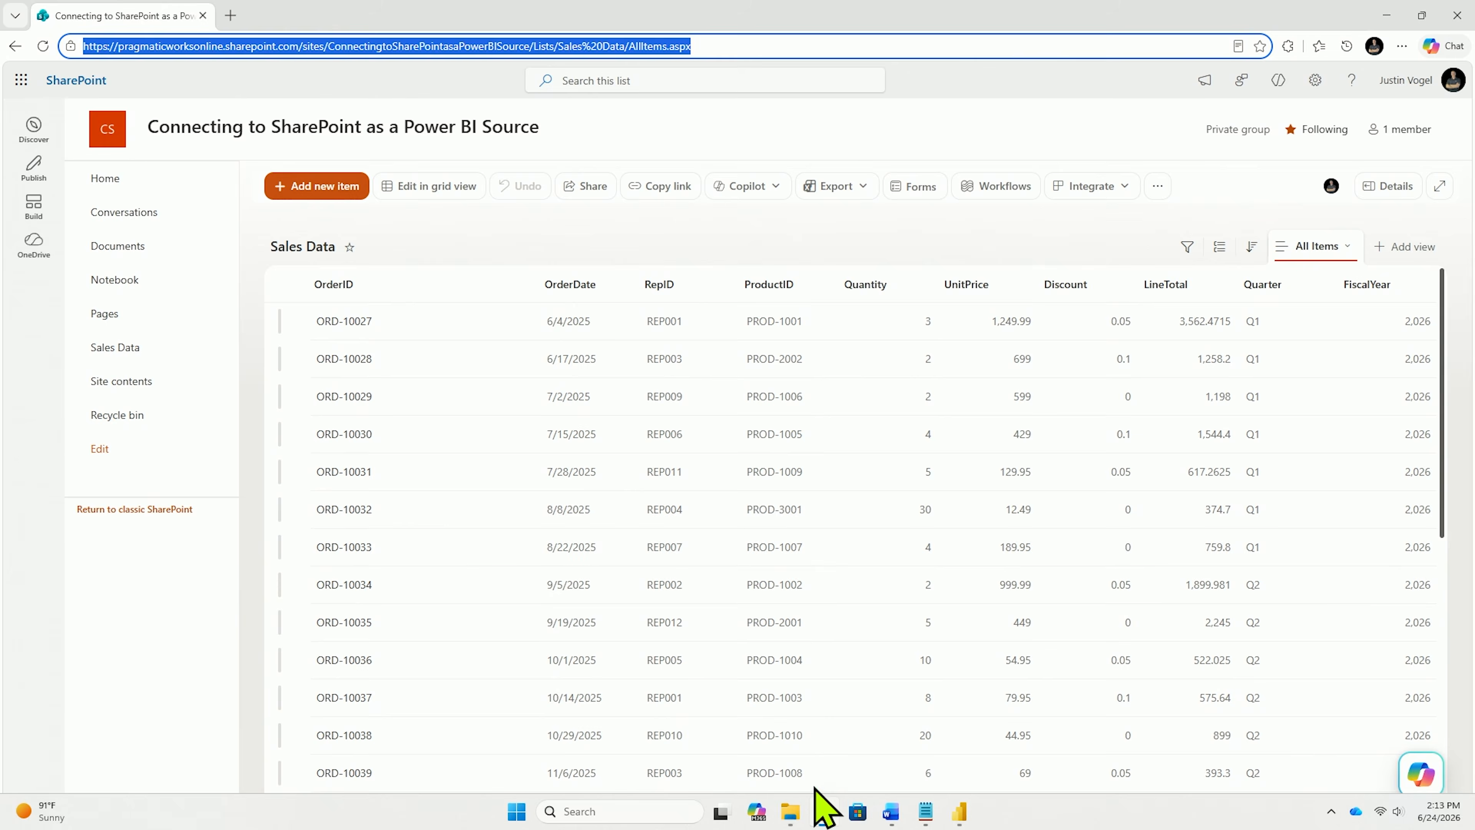
{"action": "left_click", "coordinate": [500, 45]}
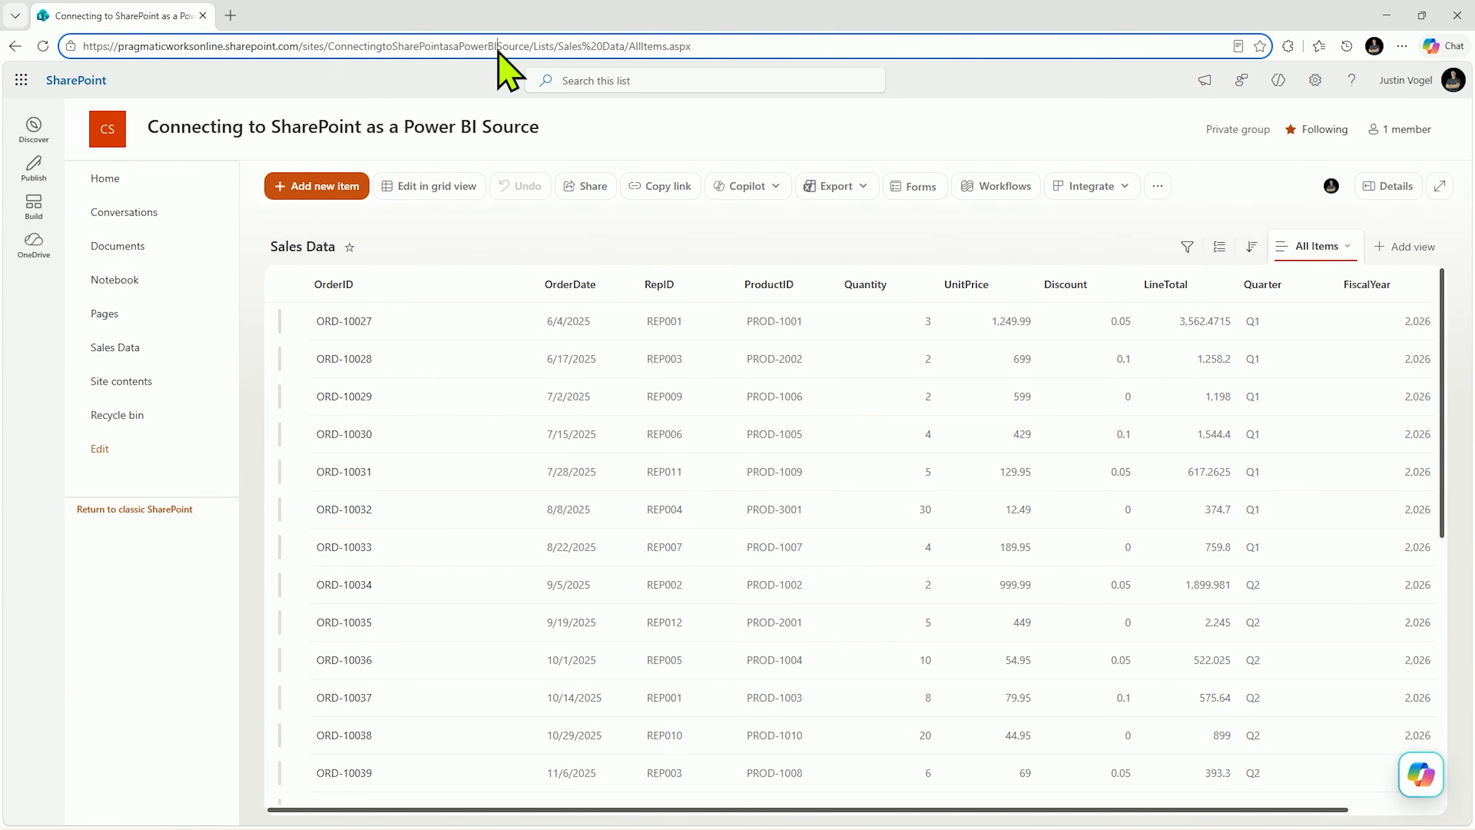
{"action": "left_click_drag", "start_coordinate": [774, 65], "coordinate": [17, 65]}
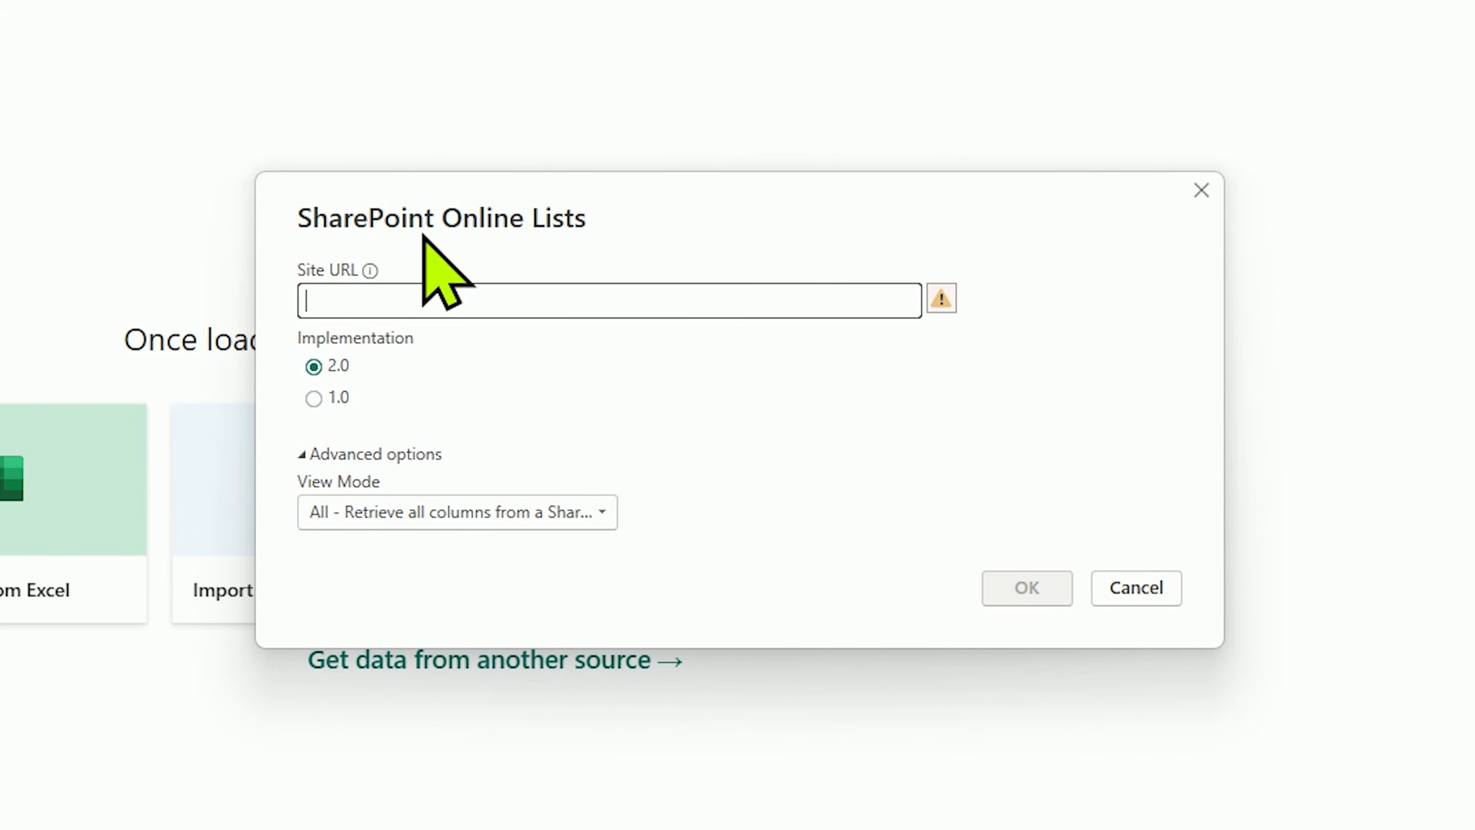
{"action": "type", "text": "https://pragmaticworksonline.sharepoint.com/sites/ConnectingtoSharePointasaPowerBISource"}
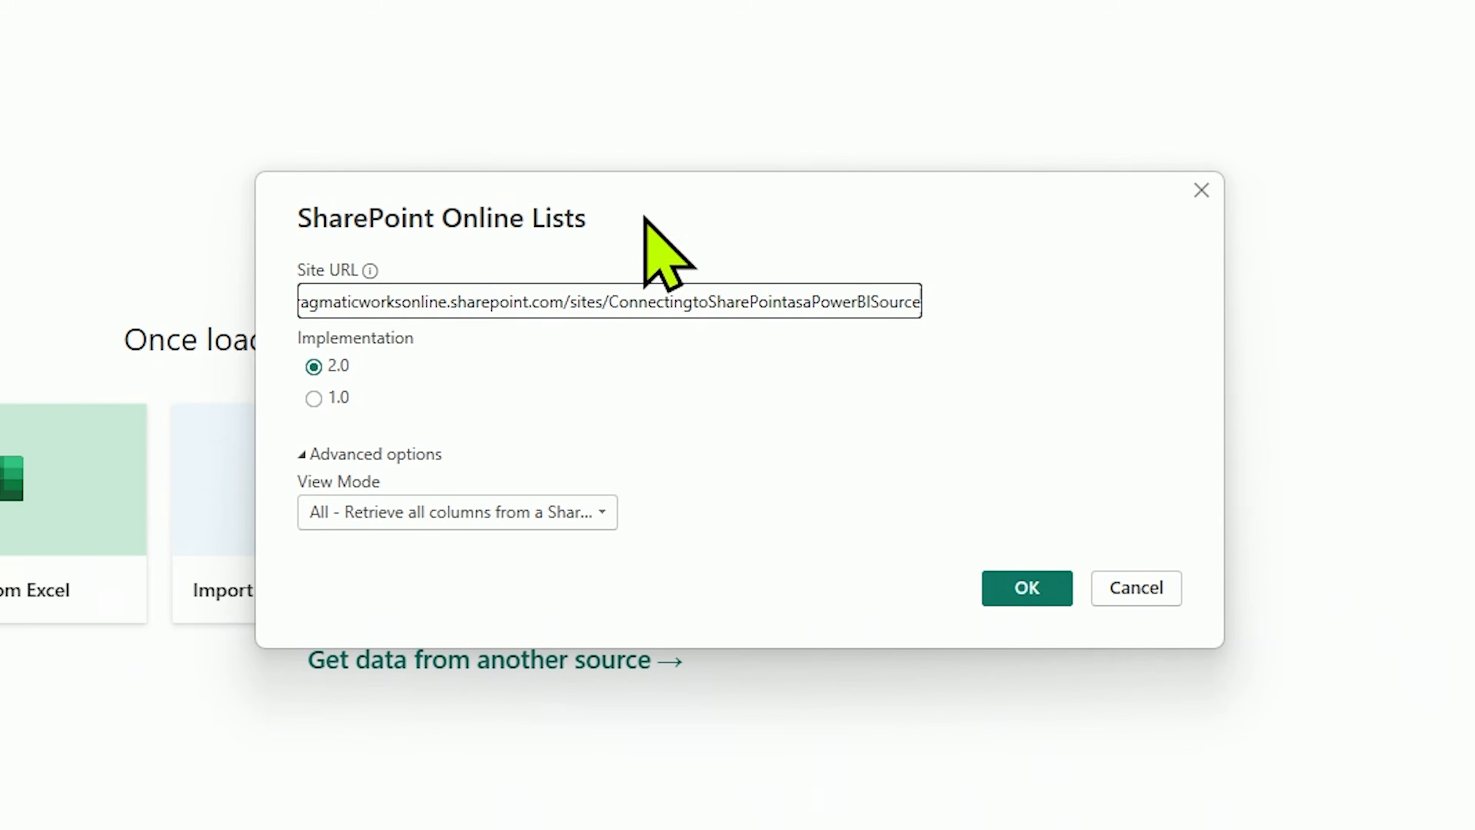
{"action": "left_click", "coordinate": [881, 303]}
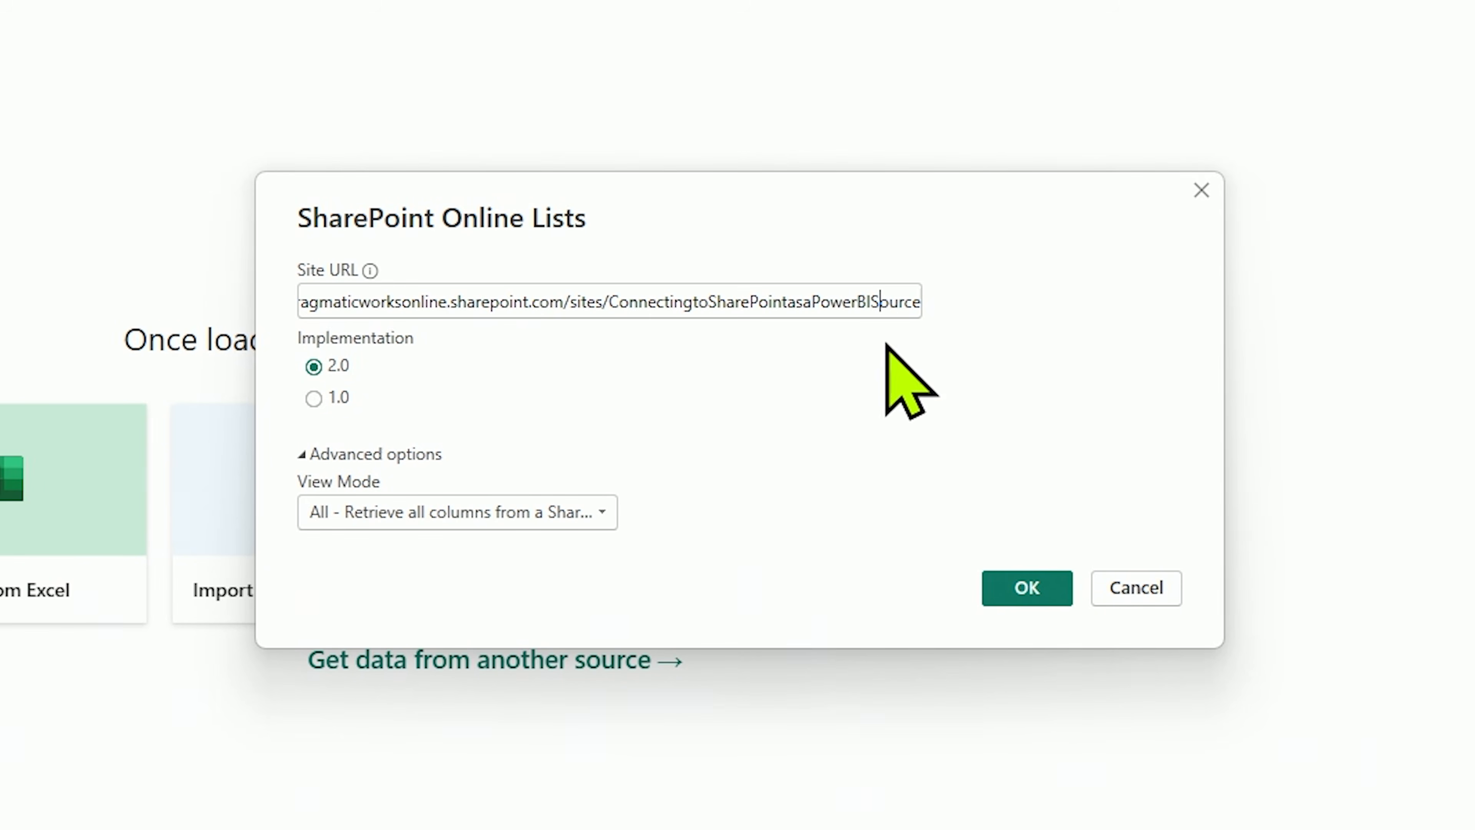
{"action": "left_click", "coordinate": [1028, 588]}
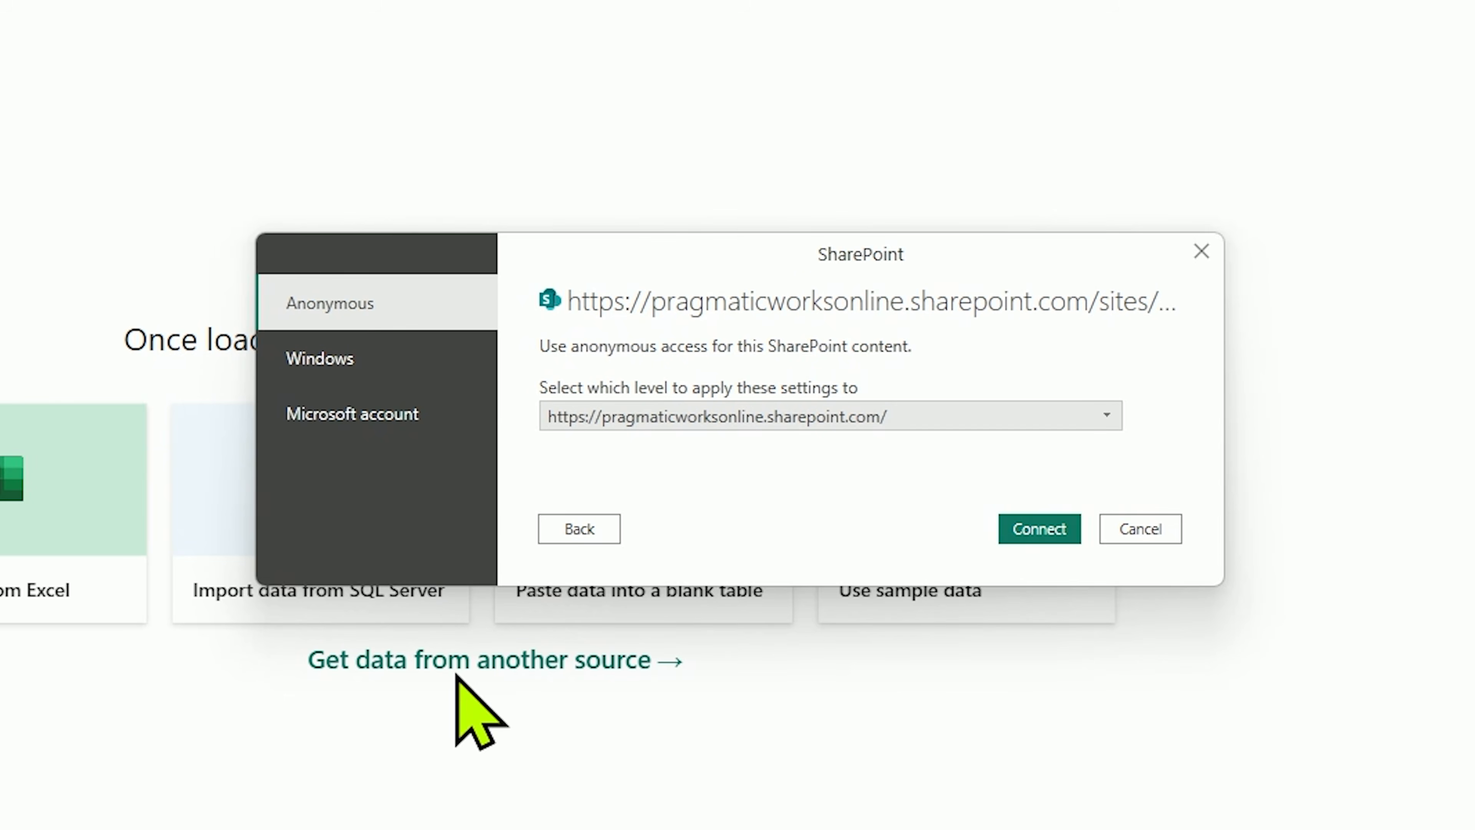
Step: Sign in to the SharePoint source with a Microsoft account and connect
{"action": "left_click", "coordinate": [348, 413]}
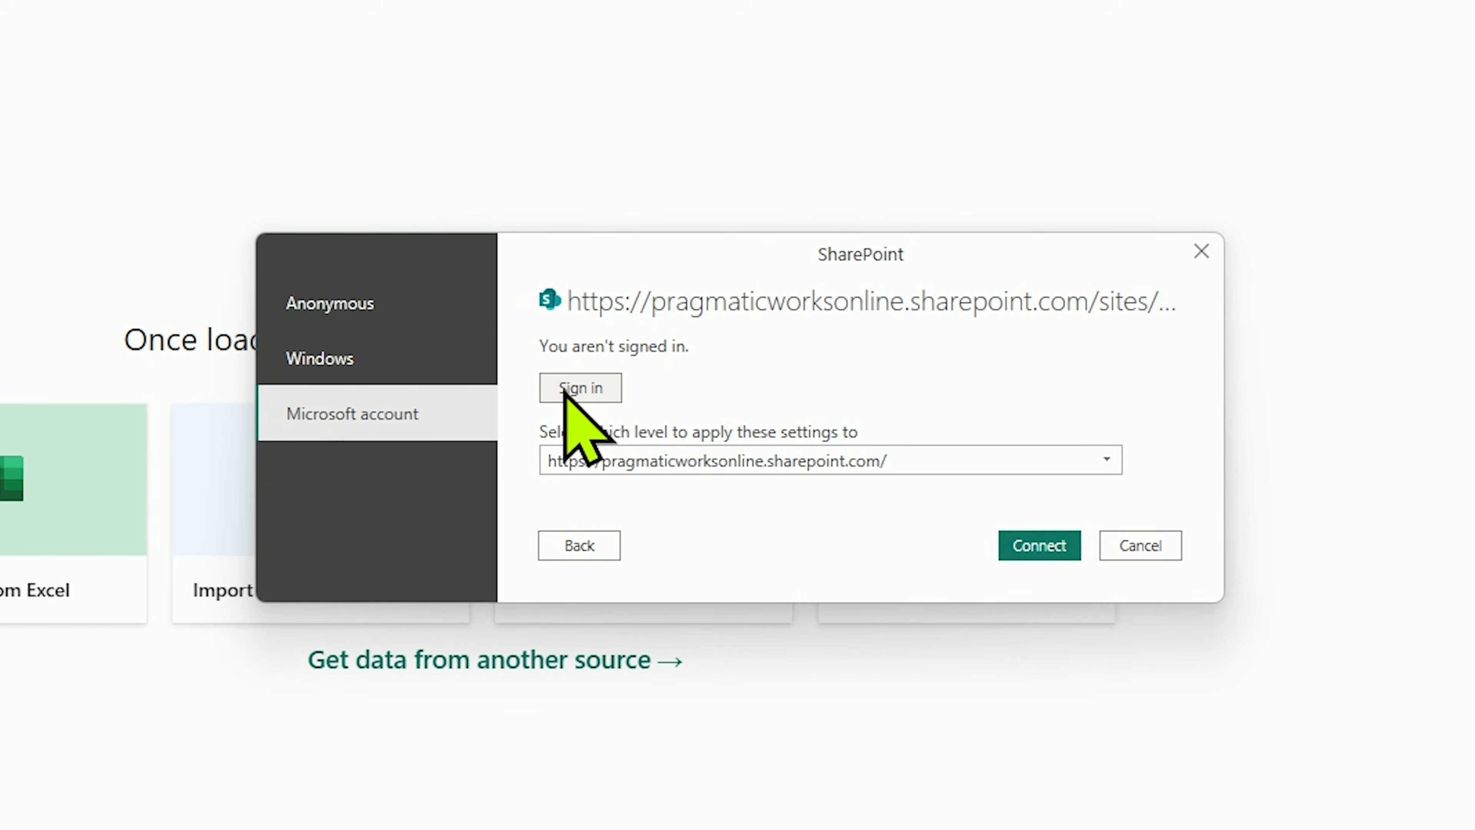
{"action": "left_click", "coordinate": [580, 388]}
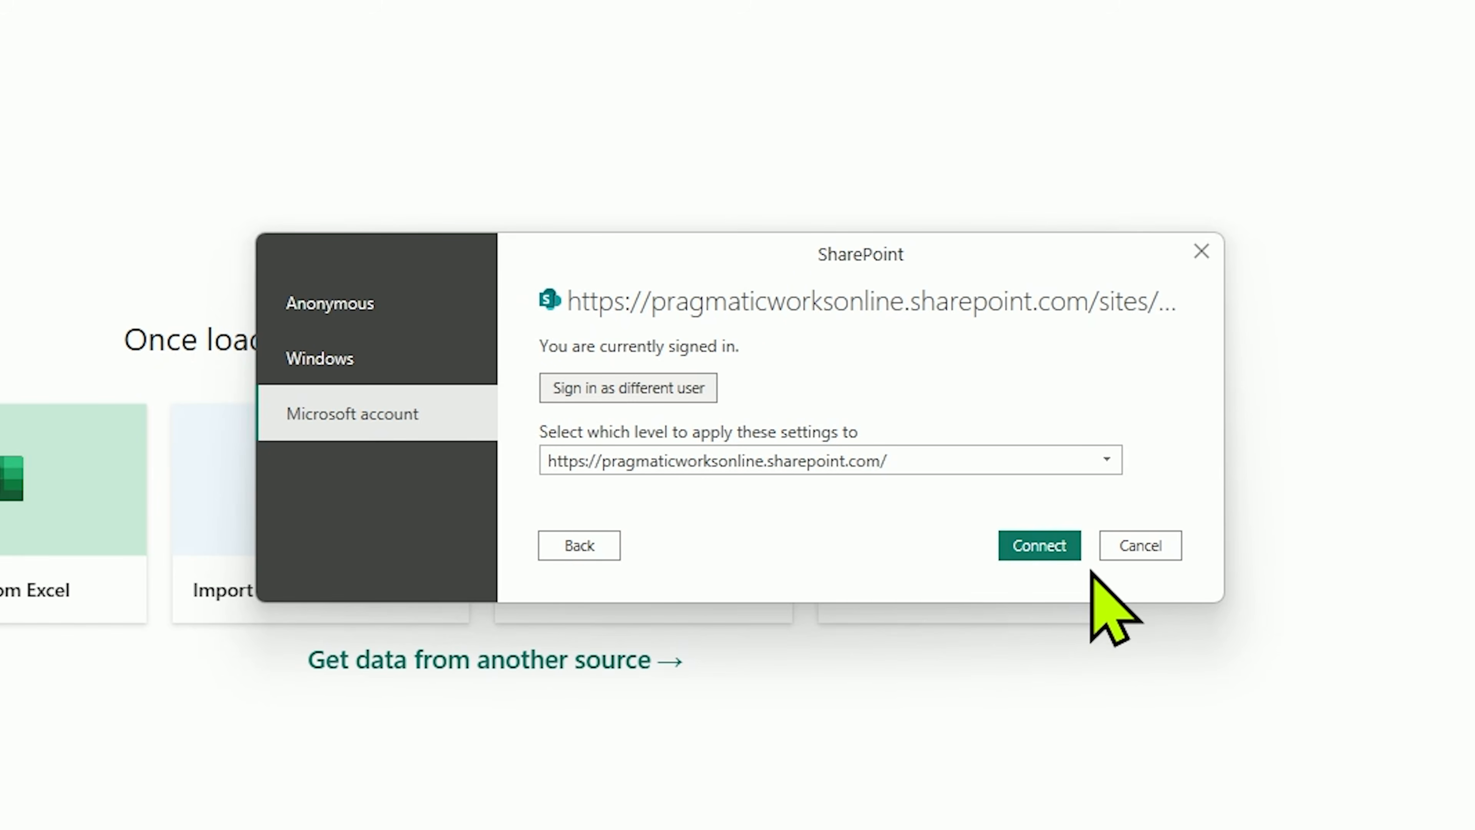
{"action": "left_click", "coordinate": [1056, 555]}
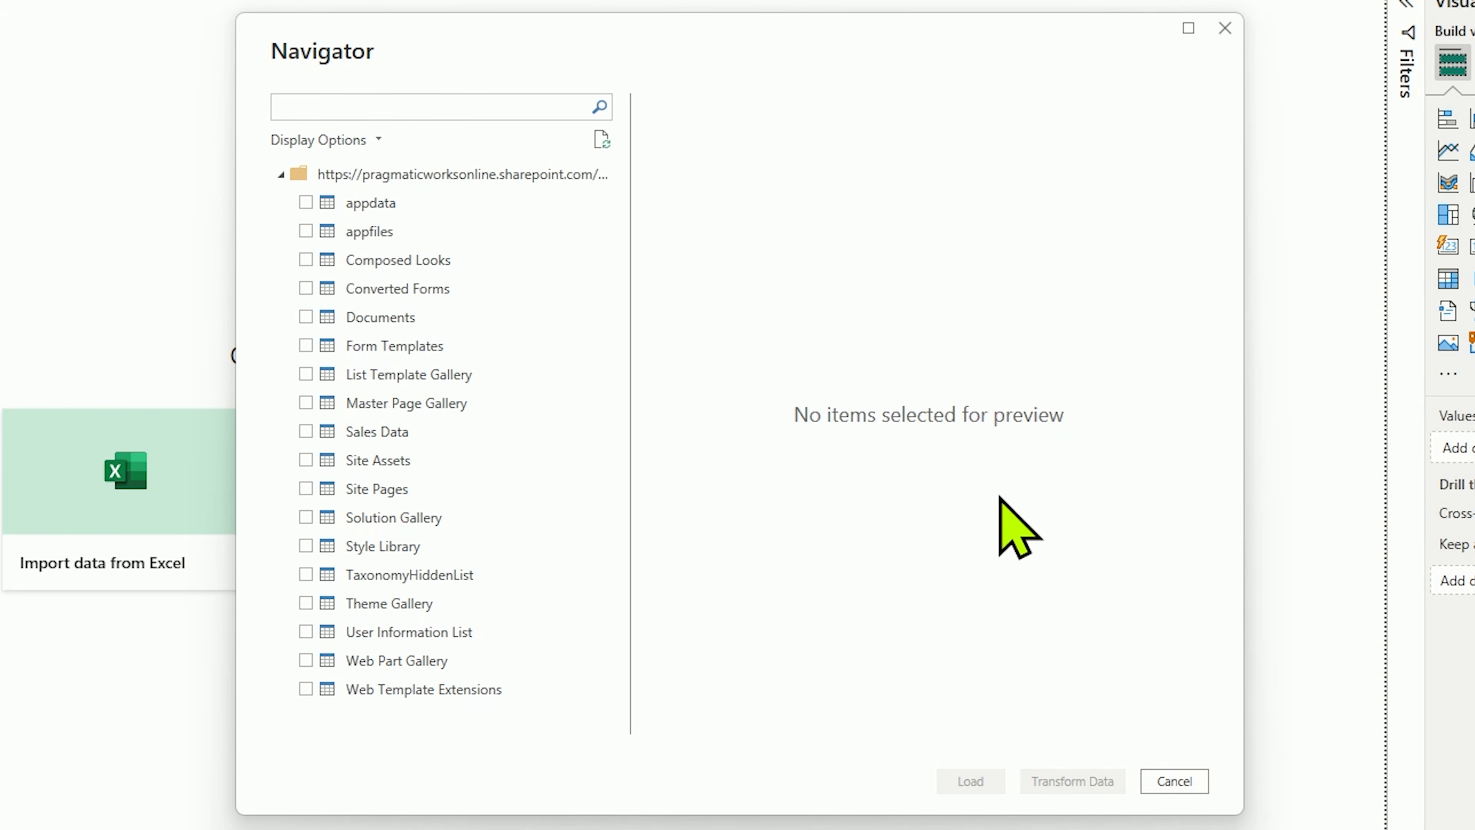
Step: Select the Sales Data list, open it for transformation in Power Query, and look through its columns
{"action": "left_click", "coordinate": [305, 431]}
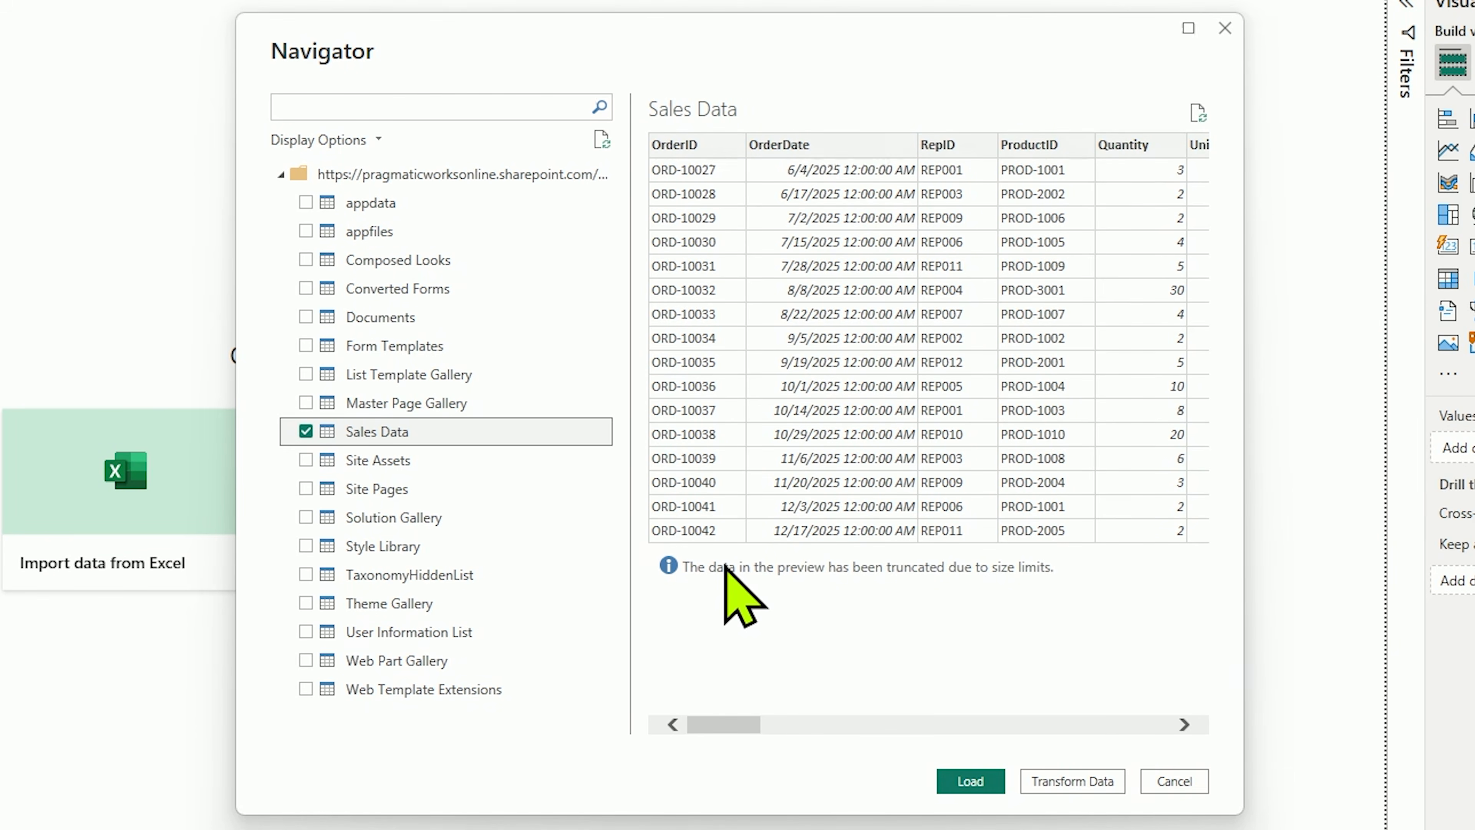
{"action": "left_click", "coordinate": [1045, 782]}
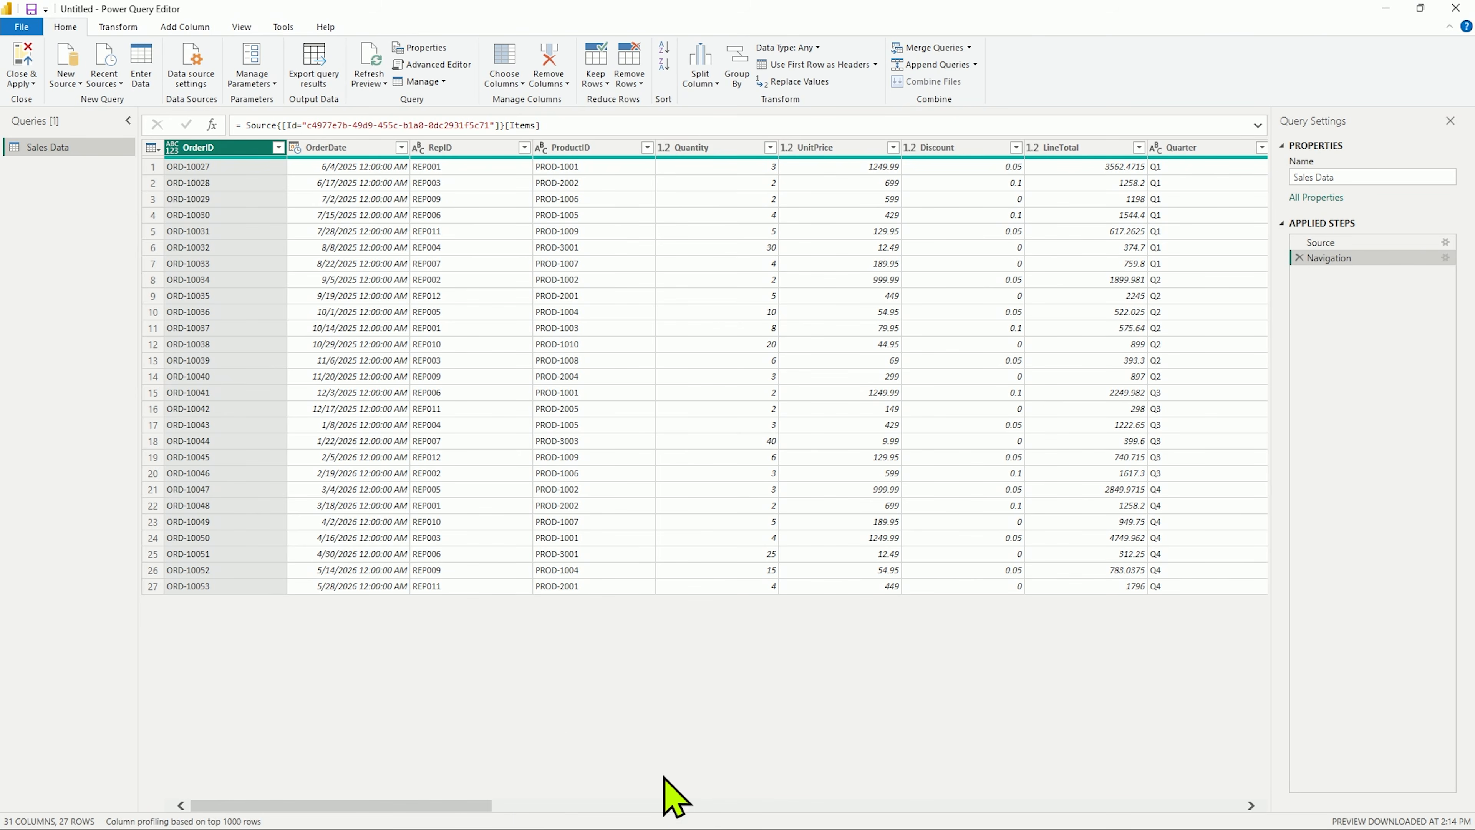
{"action": "left_click", "coordinate": [674, 805]}
{"action": "left_click_drag", "start_coordinate": [718, 808], "coordinate": [191, 817]}
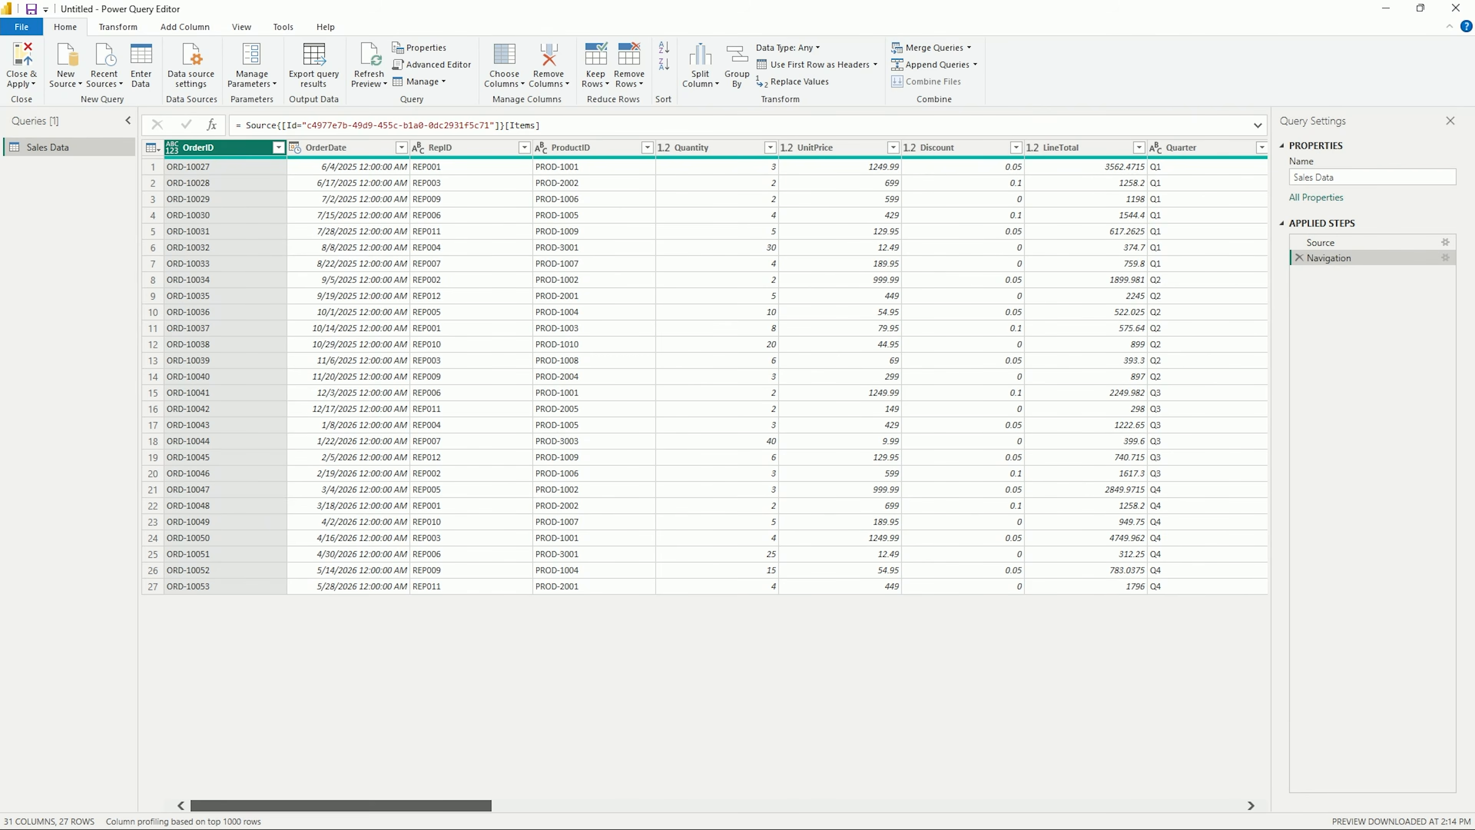
Step: Return to the report window and start a second SharePoint Online List connection
{"action": "left_click", "coordinate": [1379, 9]}
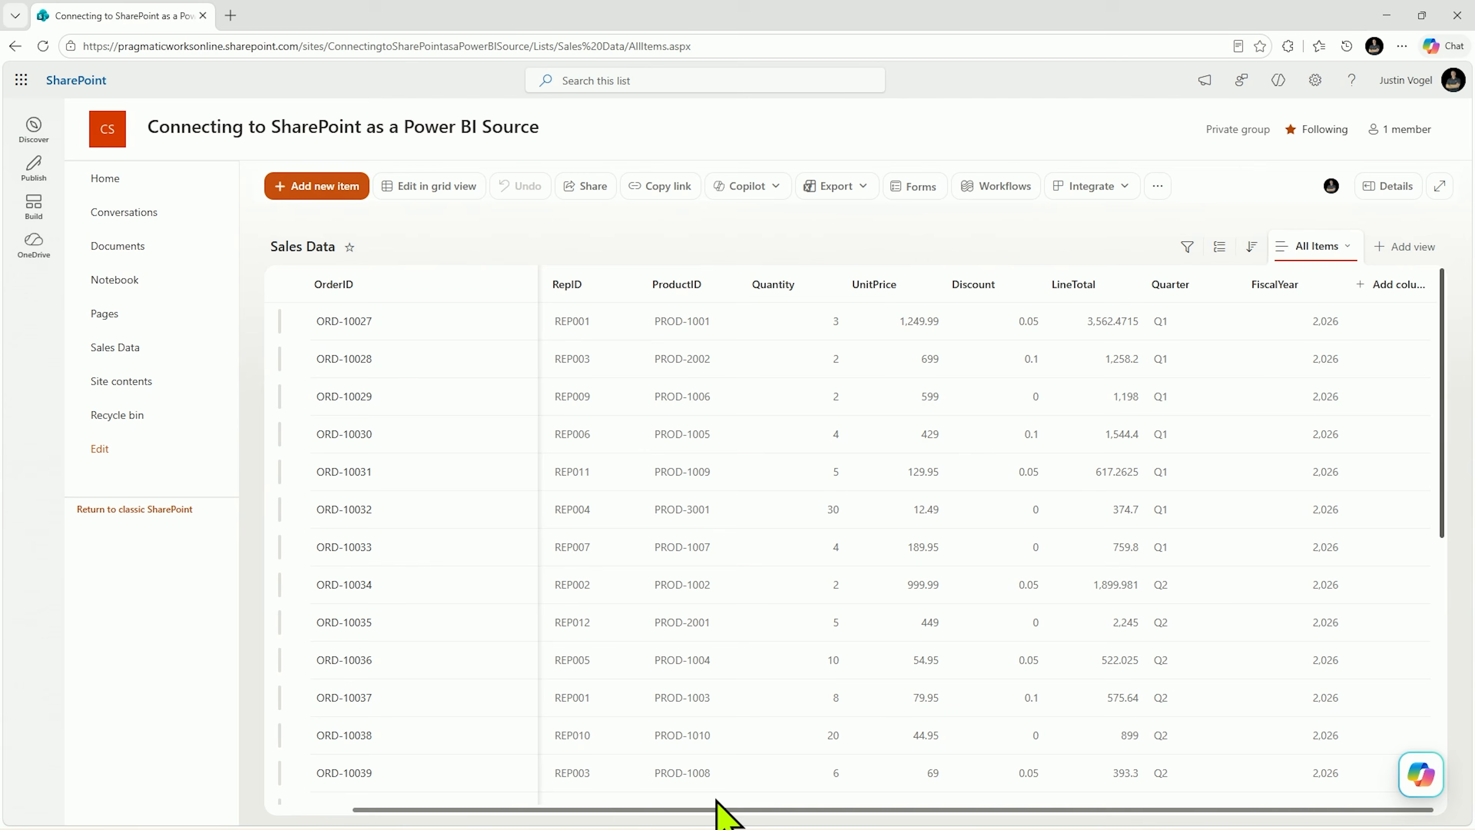
{"action": "left_click_drag", "start_coordinate": [718, 800], "coordinate": [509, 795]}
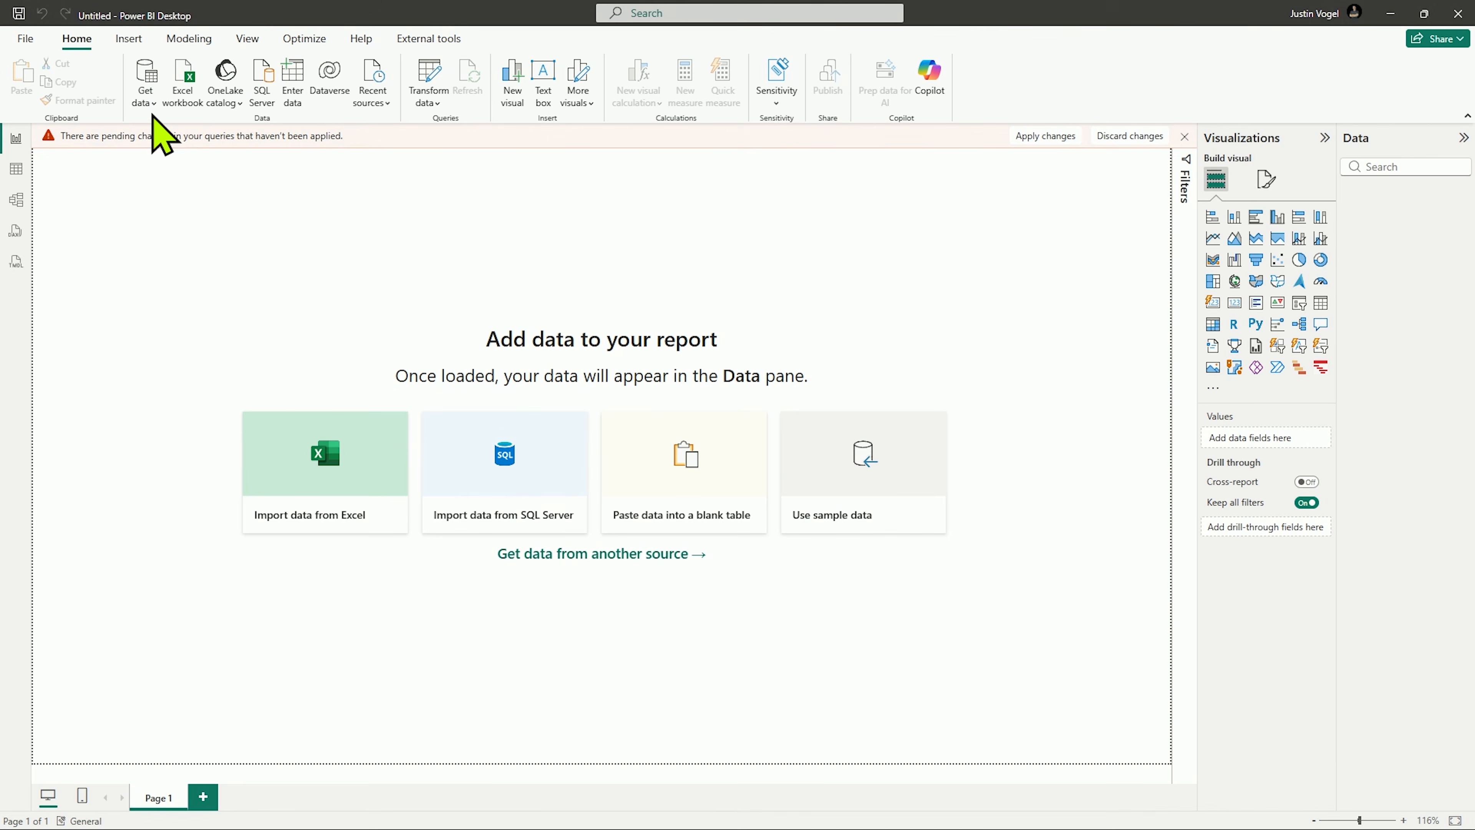
{"action": "left_click", "coordinate": [150, 105]}
{"action": "left_click", "coordinate": [201, 438]}
{"action": "type", "text": "Shre"}
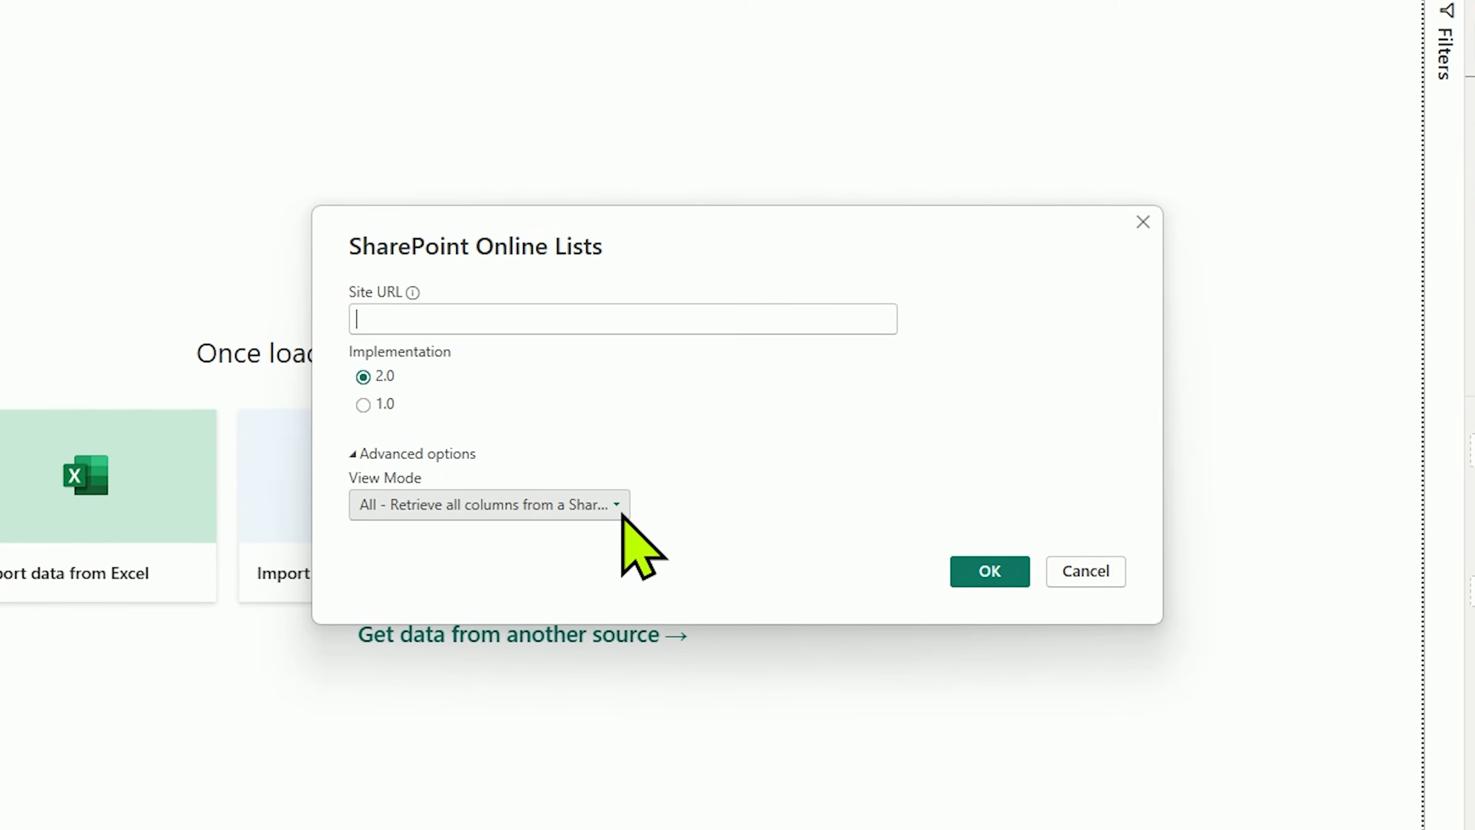
Step: Set the view mode to Default, retrieving the columns set in the list's "Default View", and confirm the connection
{"action": "left_click", "coordinate": [621, 509]}
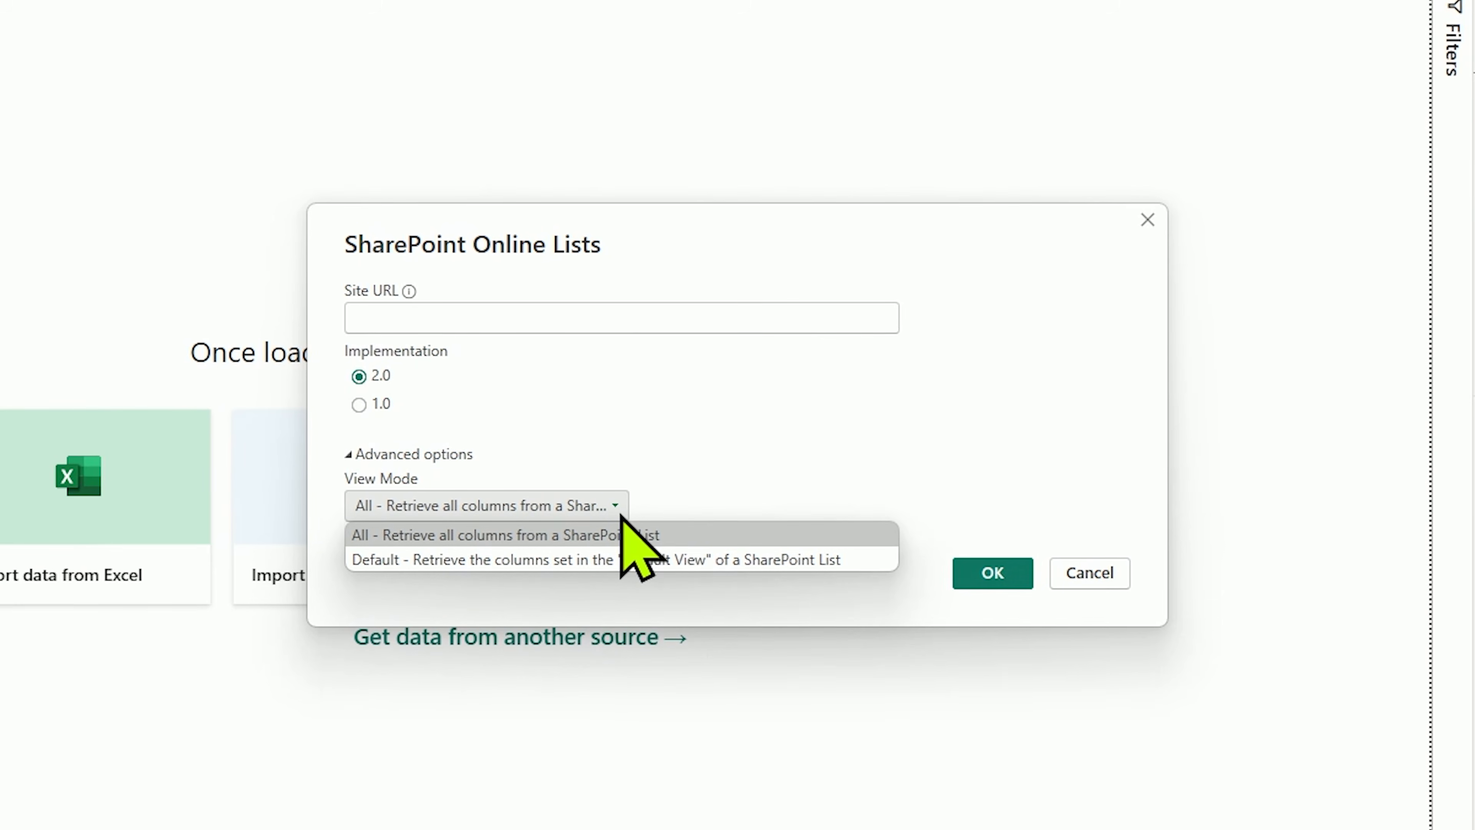
{"action": "left_click", "coordinate": [585, 559]}
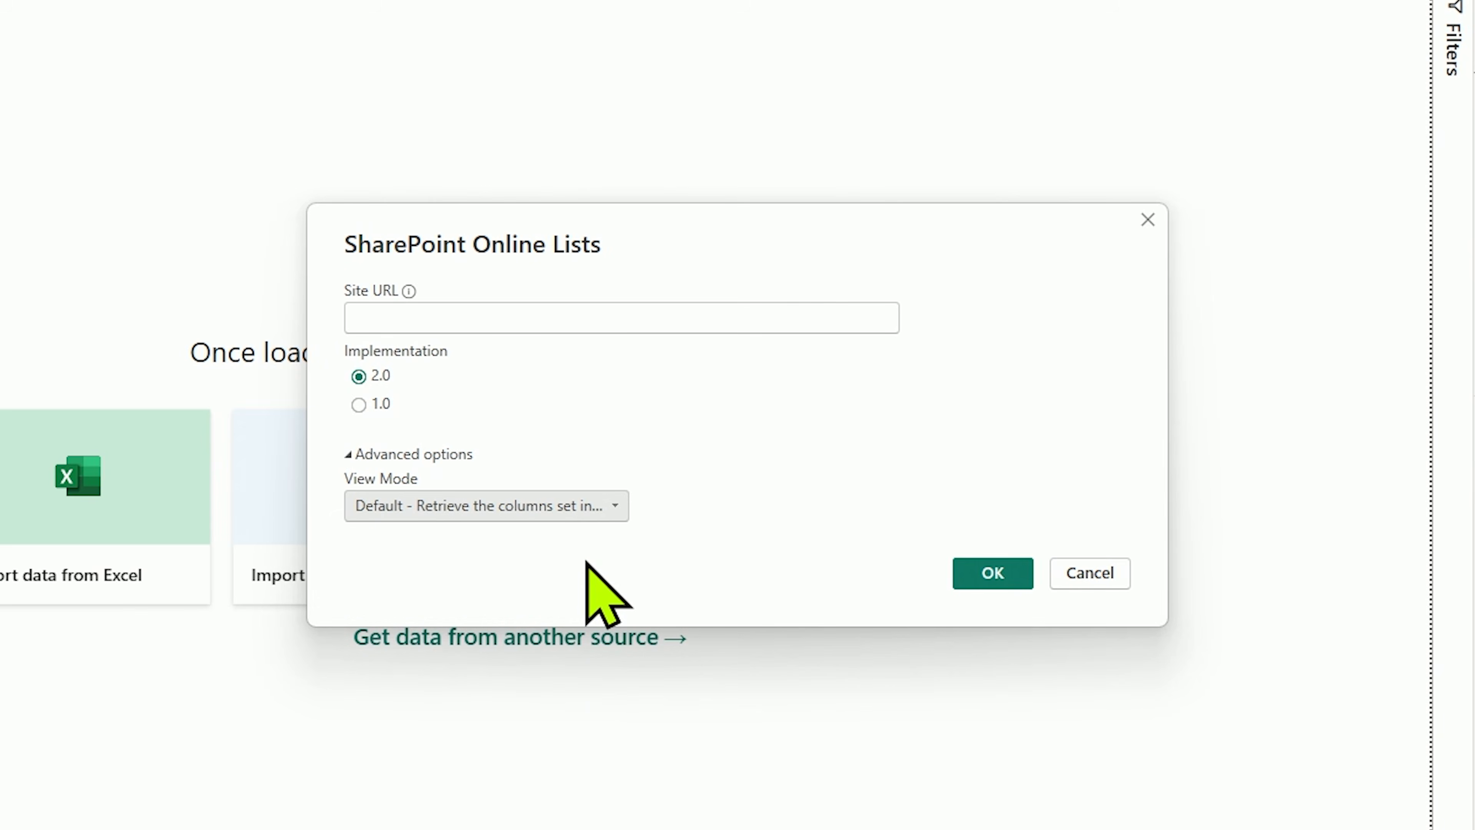
{"action": "left_click", "coordinate": [983, 577]}
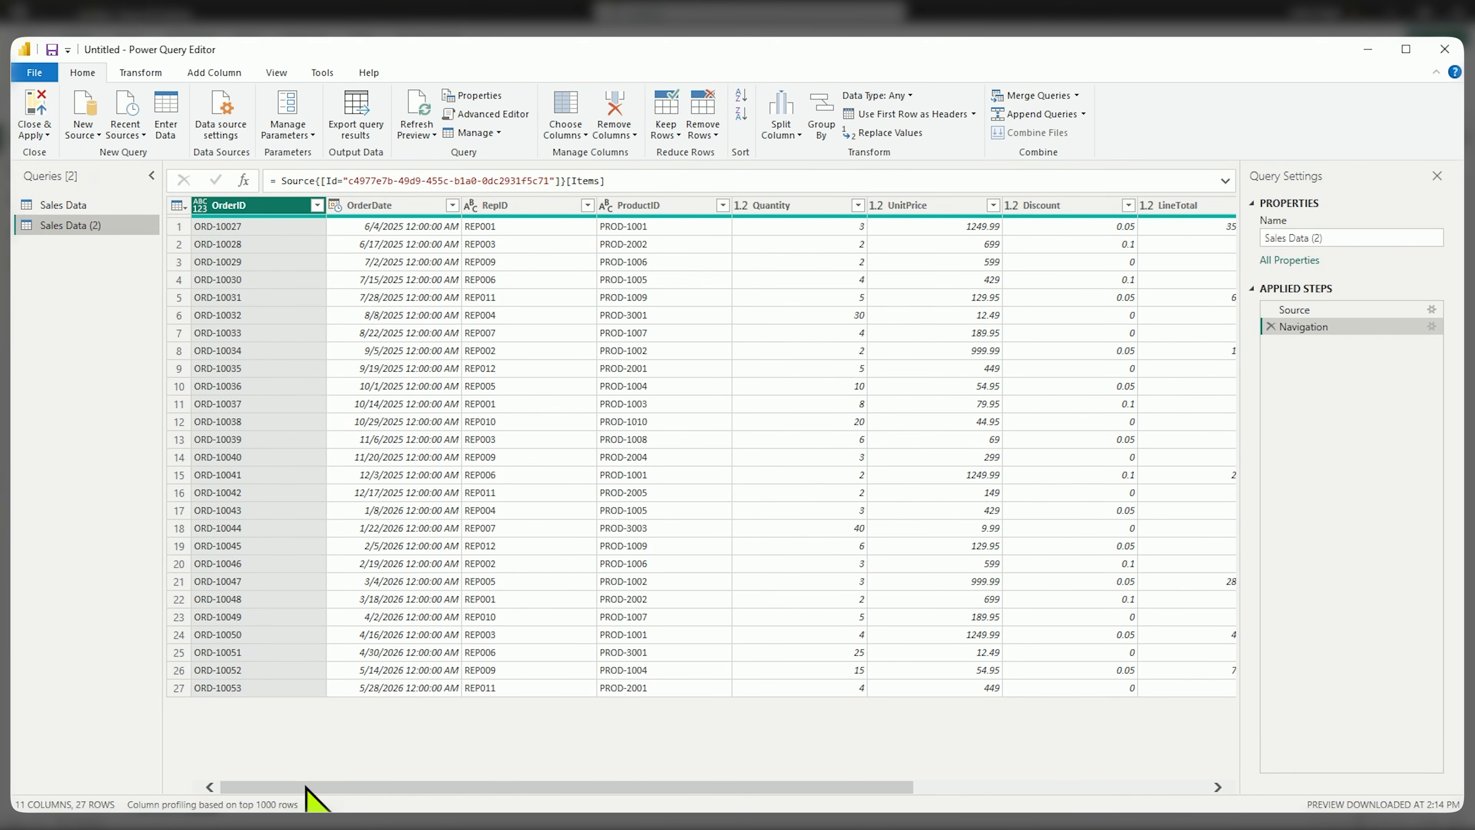
Step: Look through the columns of Sales Data (2), and review the list of columns to keep for the Sales Data query
{"action": "left_click_drag", "start_coordinate": [307, 786], "coordinate": [370, 778]}
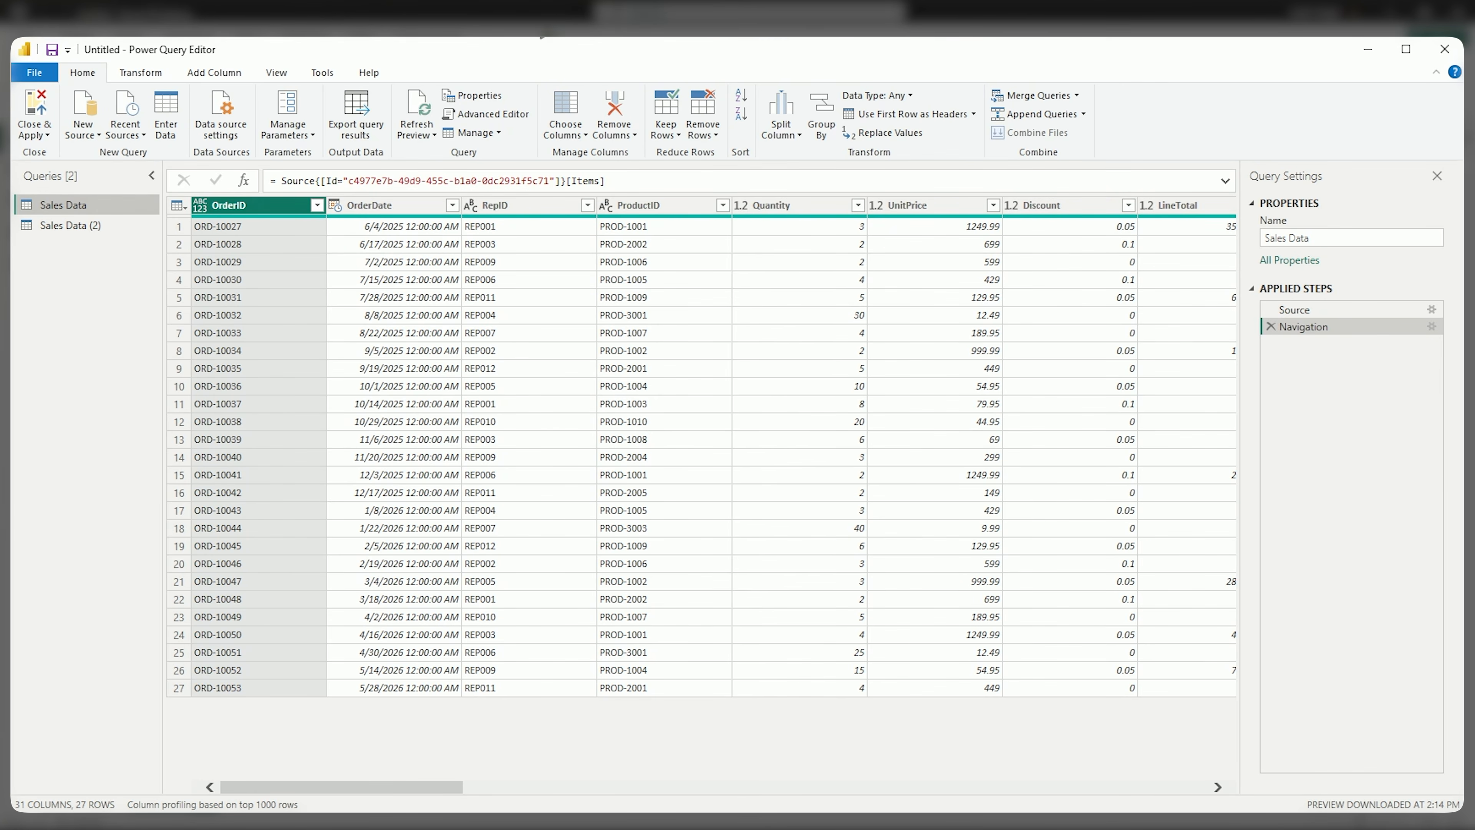
{"action": "left_click", "coordinate": [566, 132]}
{"action": "left_click", "coordinate": [575, 155]}
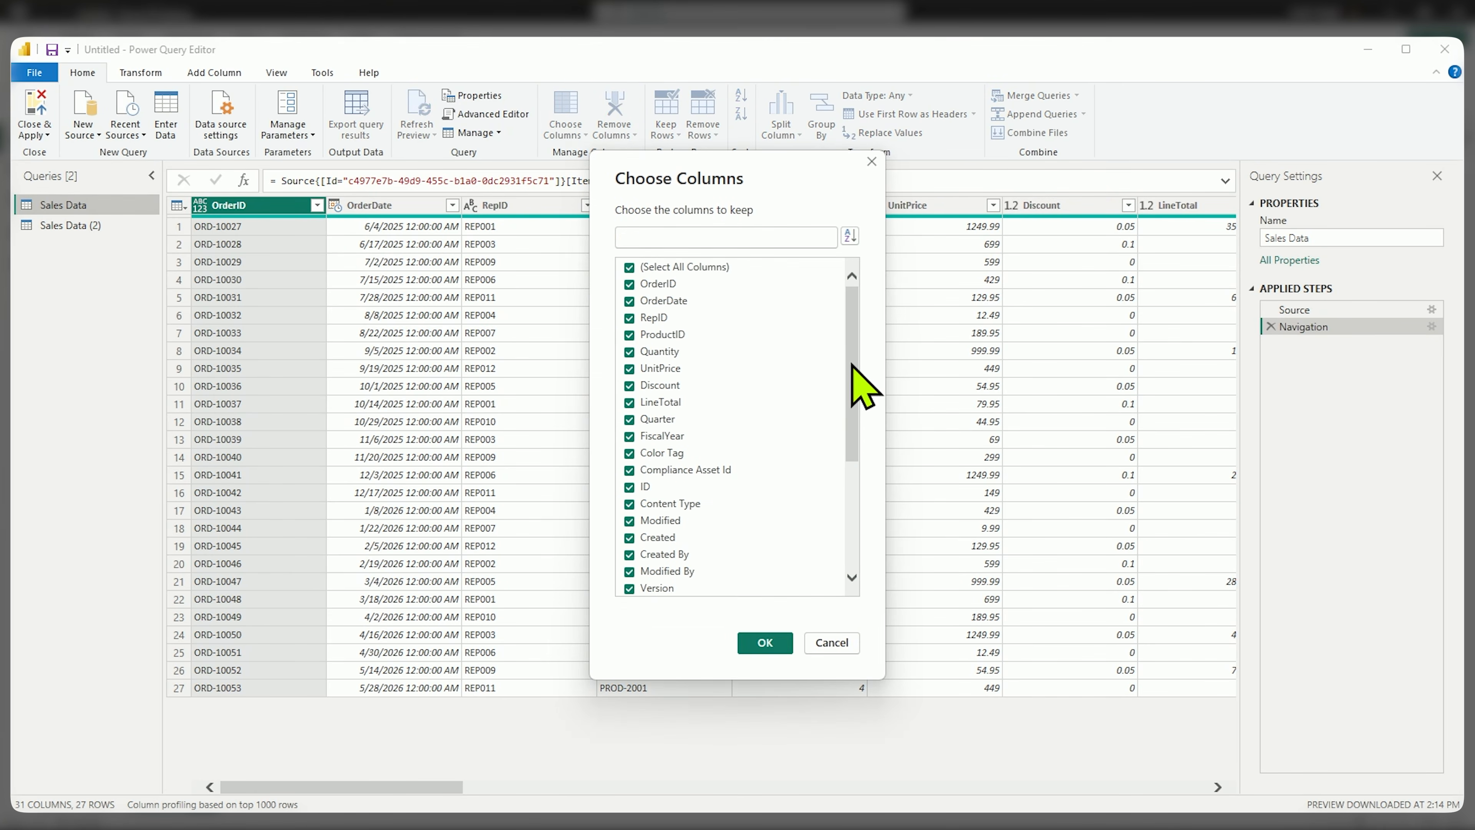
{"action": "left_click_drag", "start_coordinate": [850, 356], "coordinate": [840, 259]}
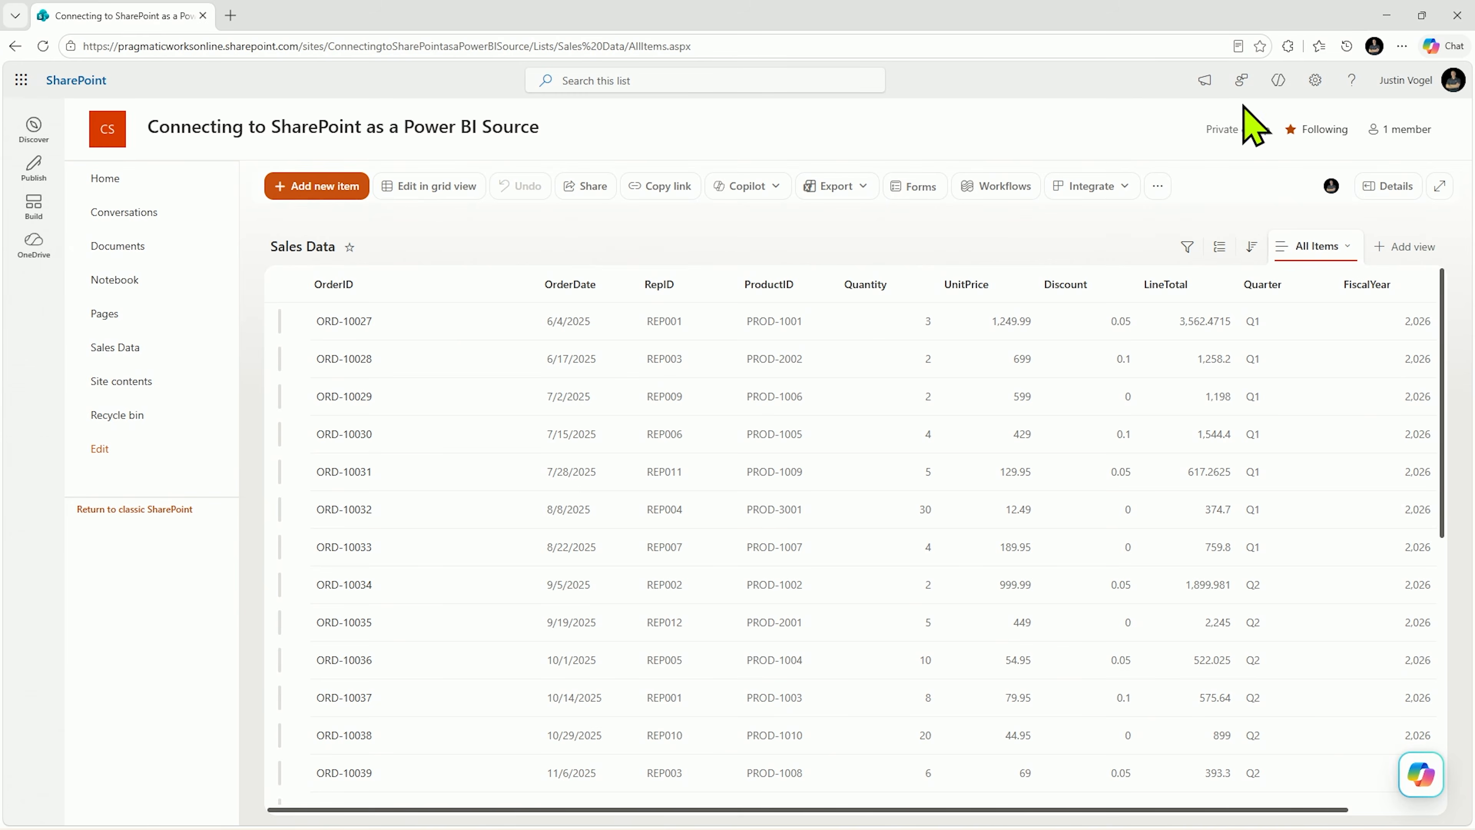
Step: Create a form for the Sales Data list titled "Add Items to This List" and show all of the list's fields on it
{"action": "left_click", "coordinate": [915, 187]}
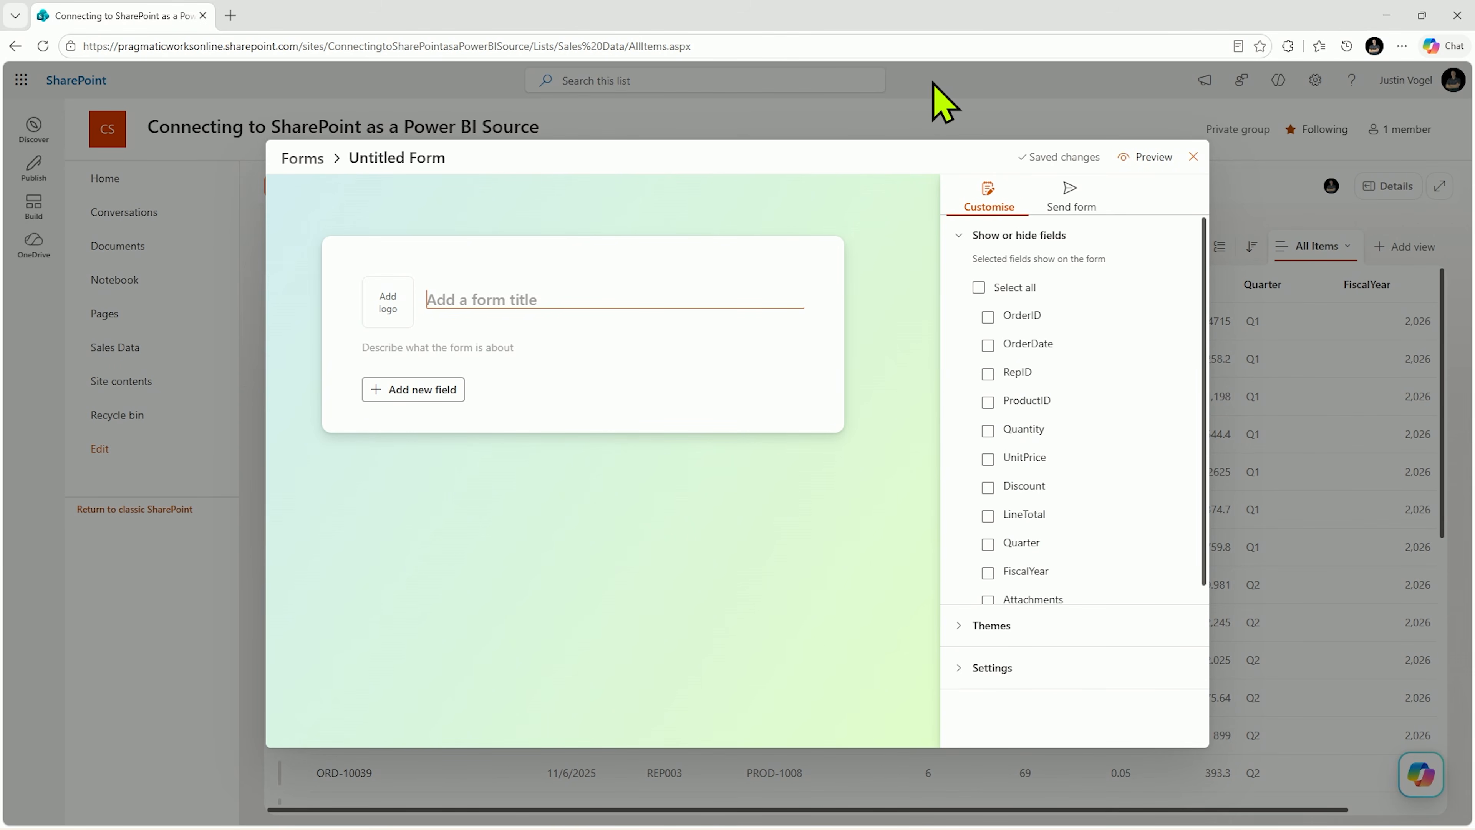
{"action": "type", "text": "Add Items to This List"}
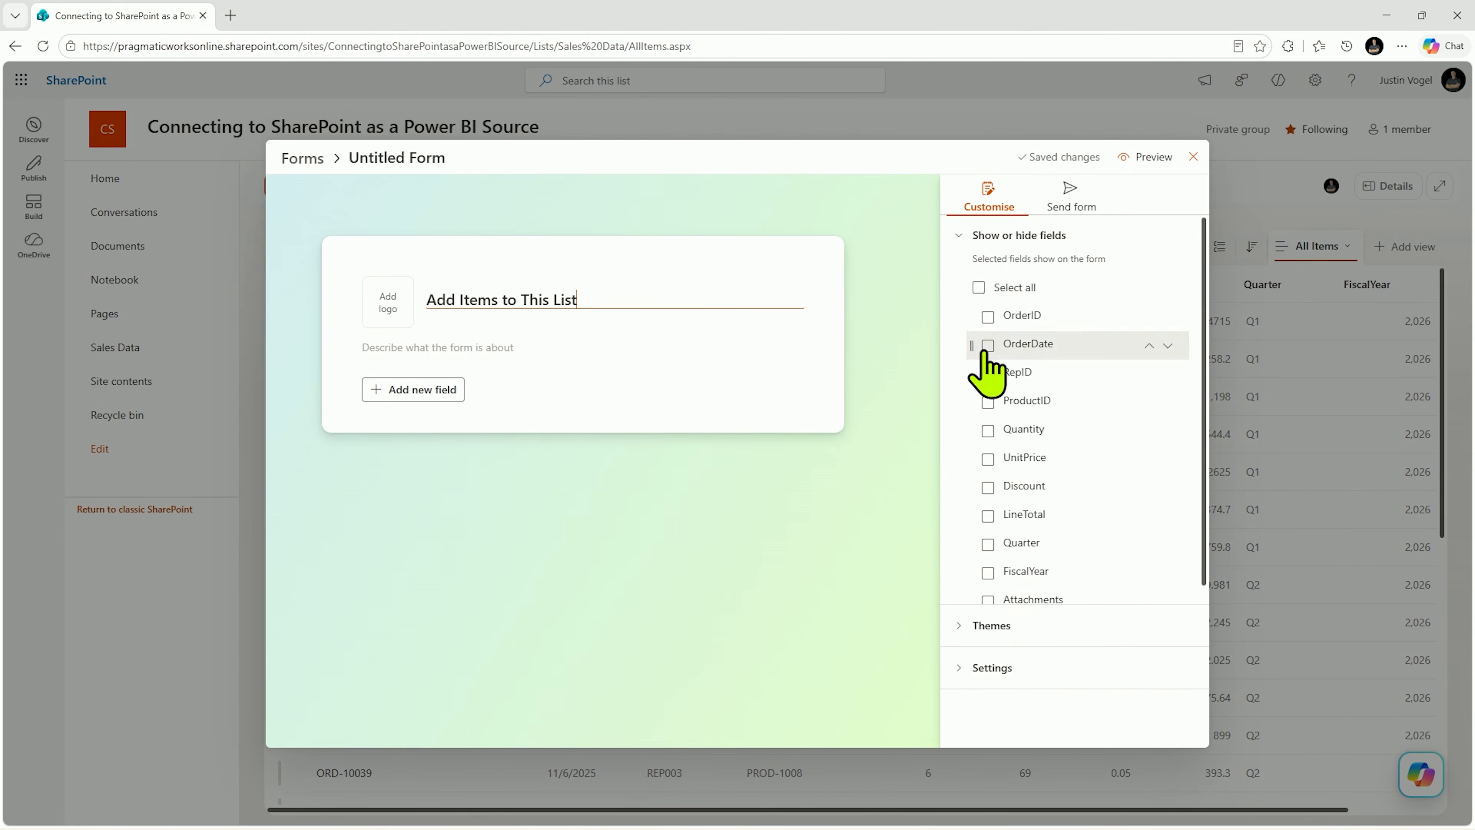
{"action": "left_click", "coordinate": [980, 288]}
{"action": "scroll", "coordinate": [639, 549], "scroll_direction": "down", "scroll_amount": 4}
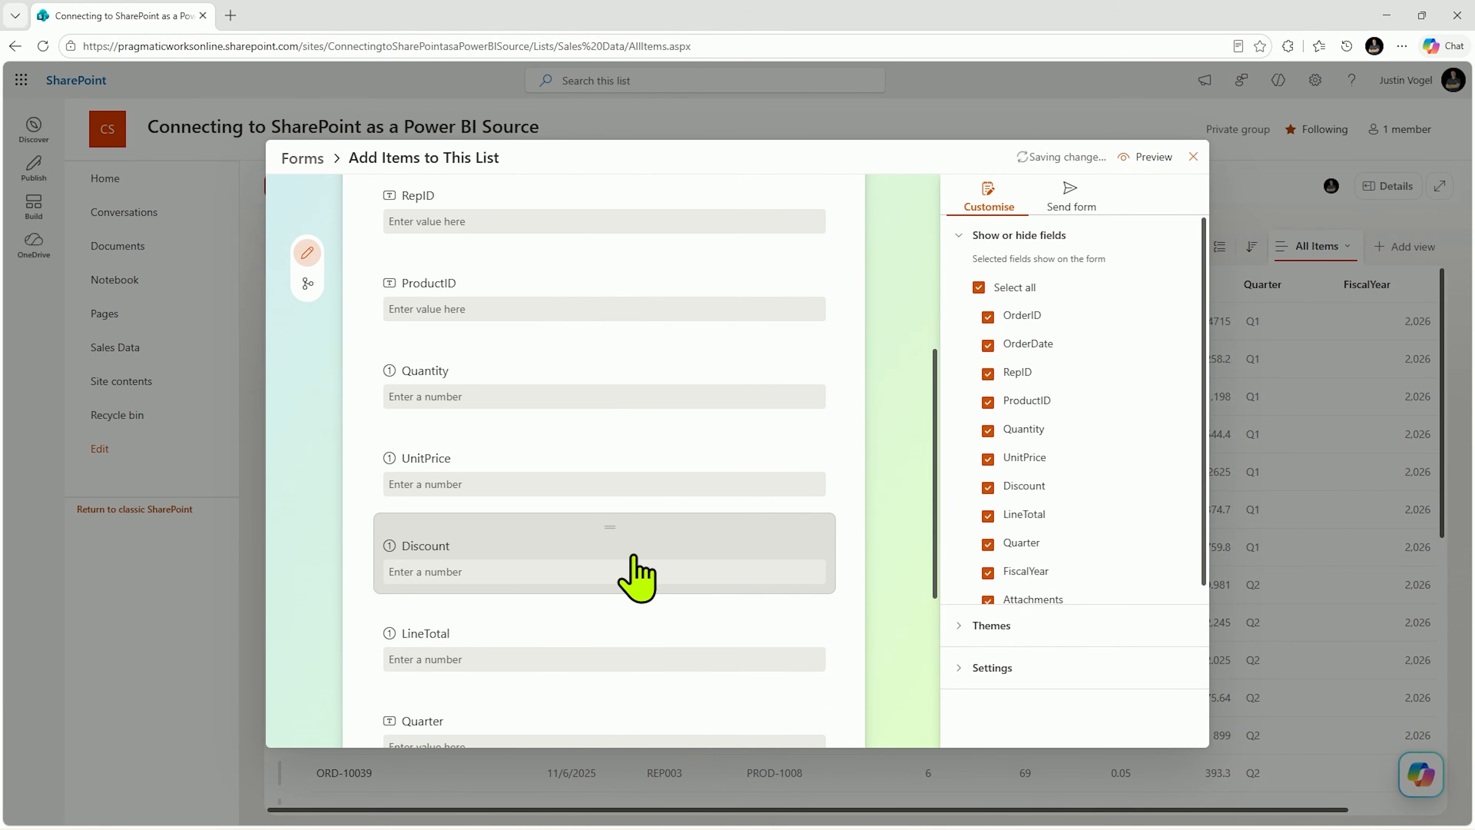
{"action": "scroll", "coordinate": [638, 578], "scroll_direction": "up", "scroll_amount": 5}
Step: Review the form's theme choices, response settings and sharing link option, and close the form
{"action": "left_click", "coordinate": [988, 625]}
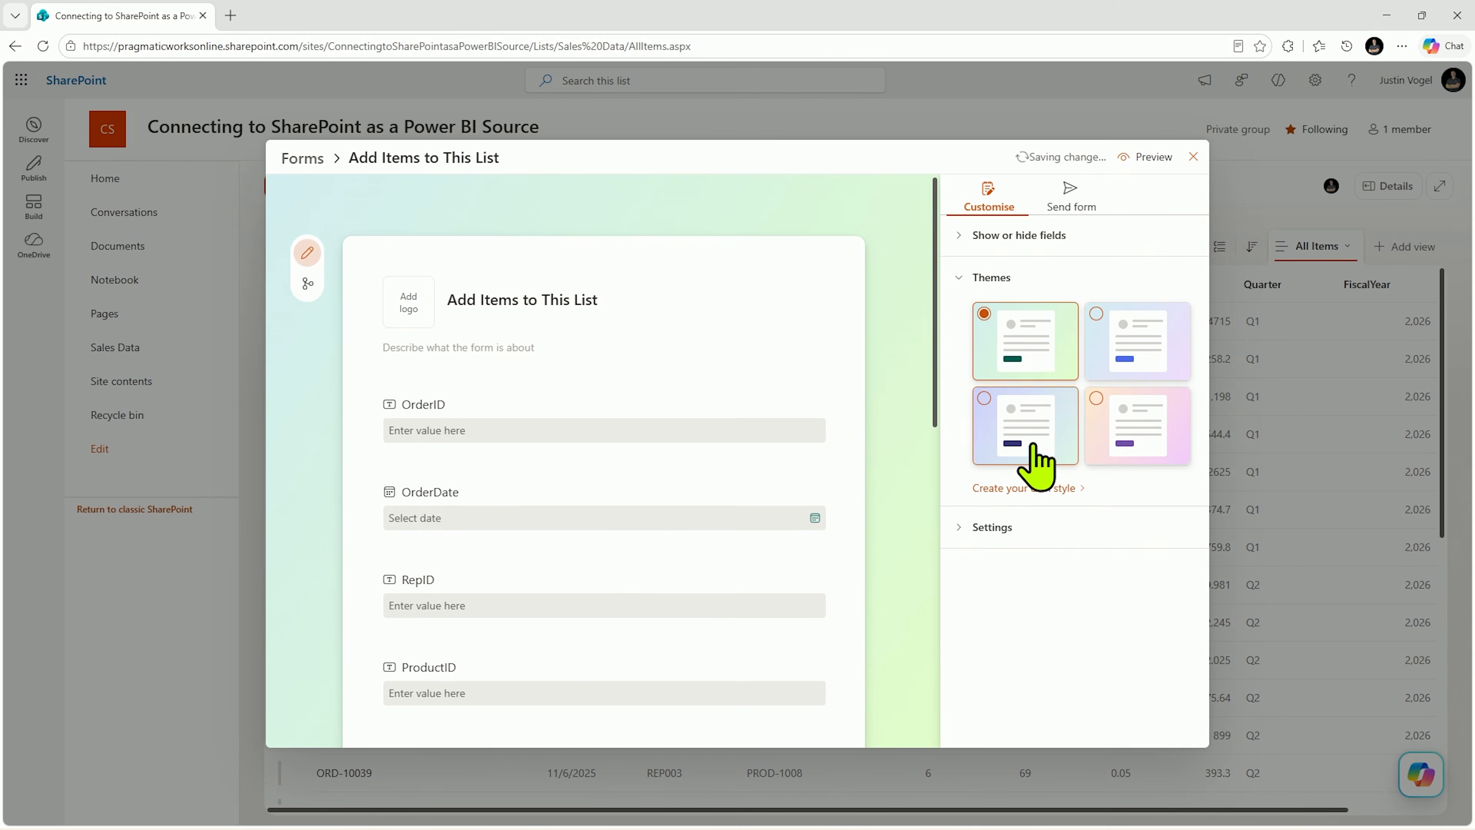
{"action": "left_click", "coordinate": [1022, 528]}
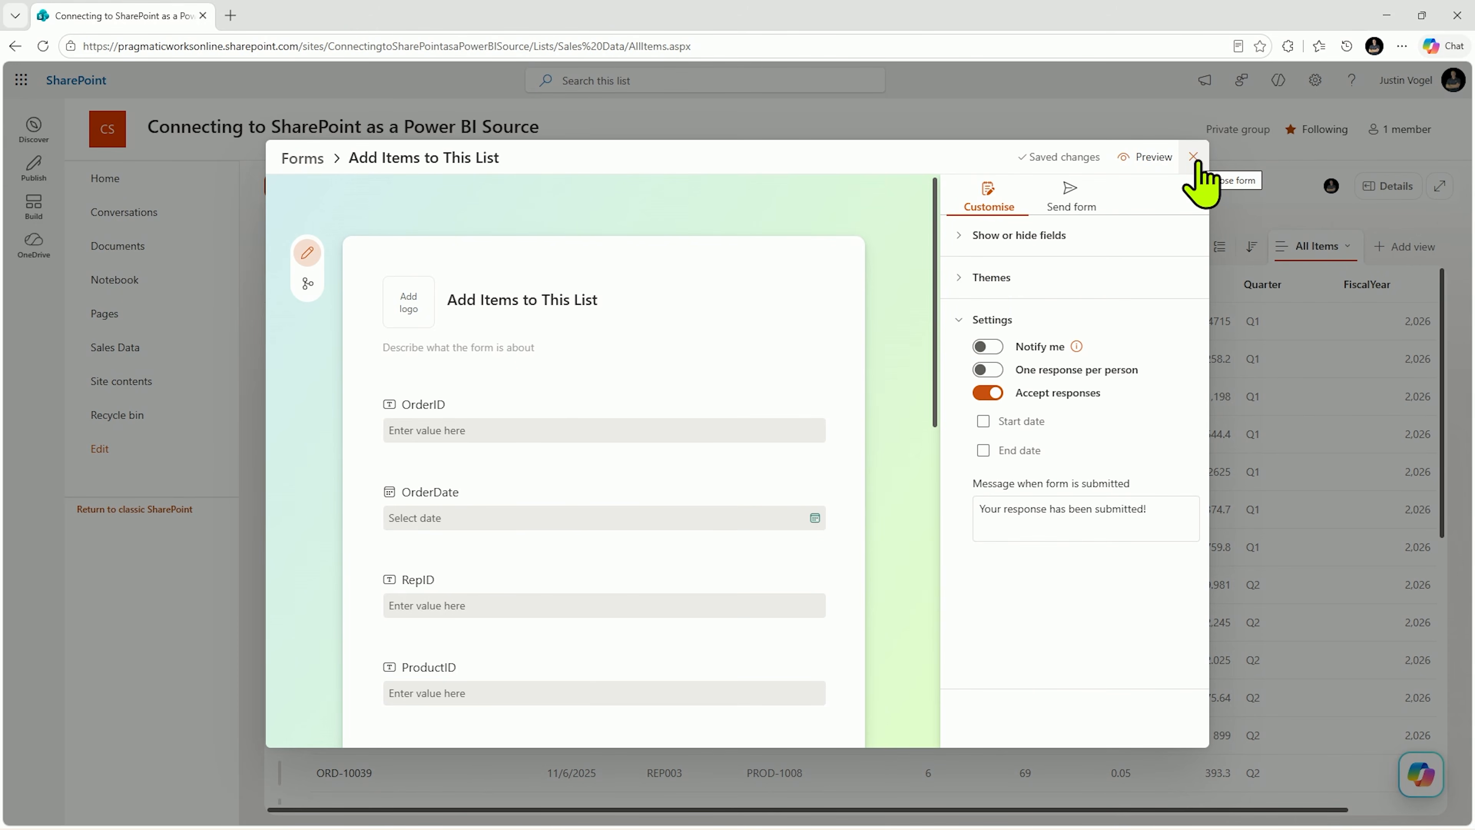
{"action": "left_click", "coordinate": [1070, 195]}
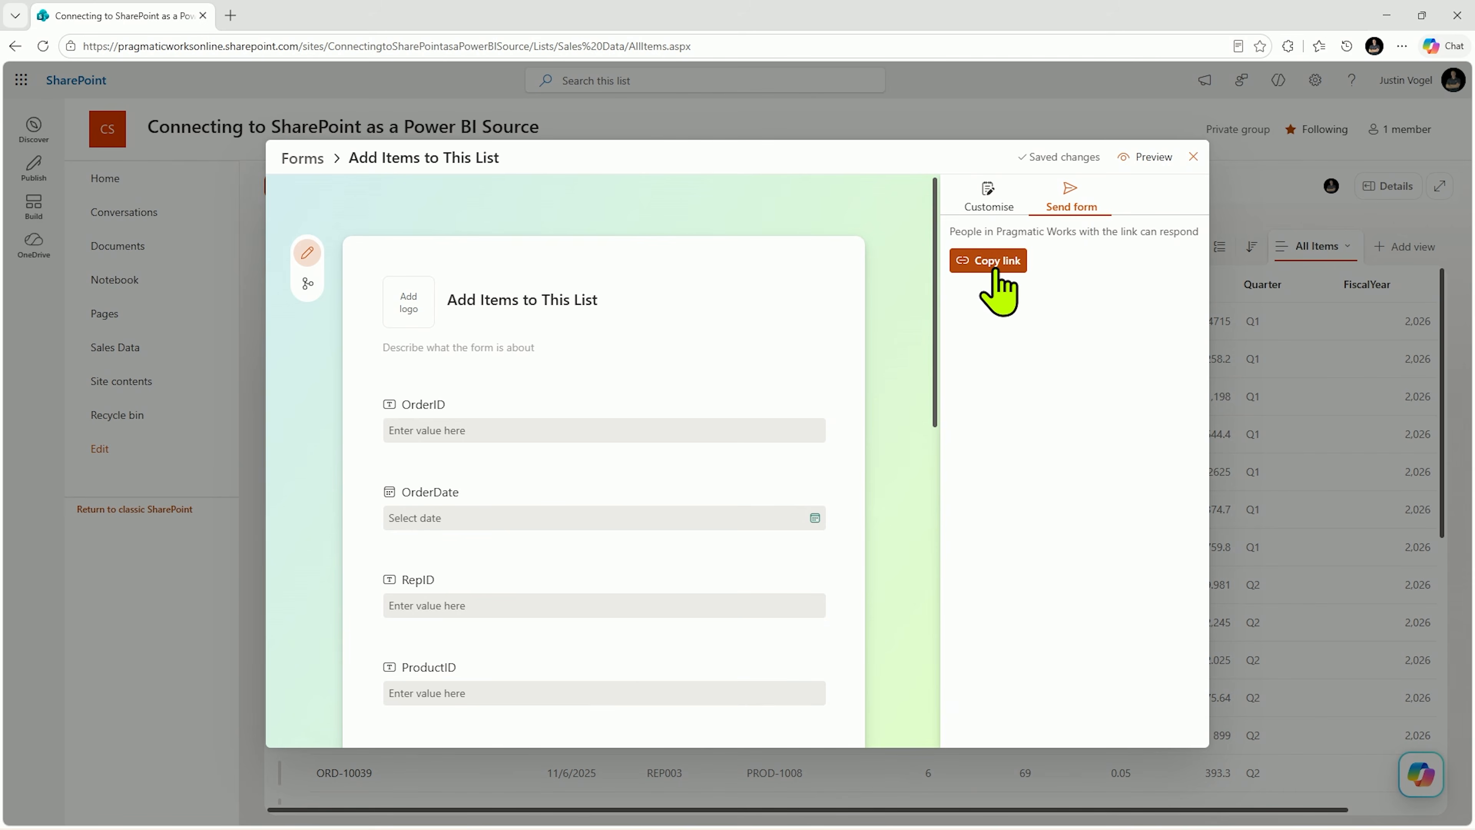
{"action": "left_click", "coordinate": [1192, 156]}
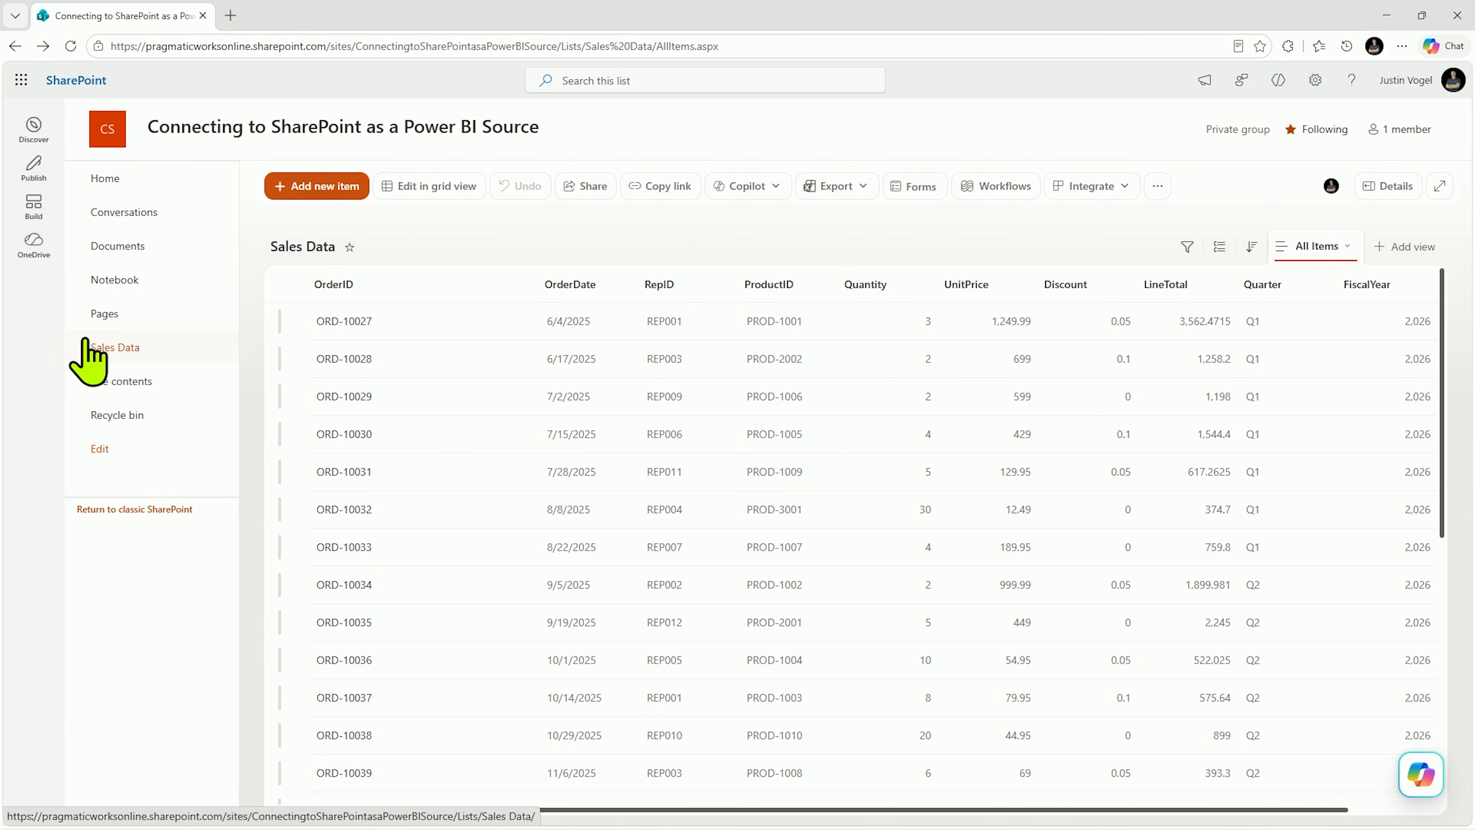
Step: Open the site's Documents library from the site contents
{"action": "left_click", "coordinate": [116, 380]}
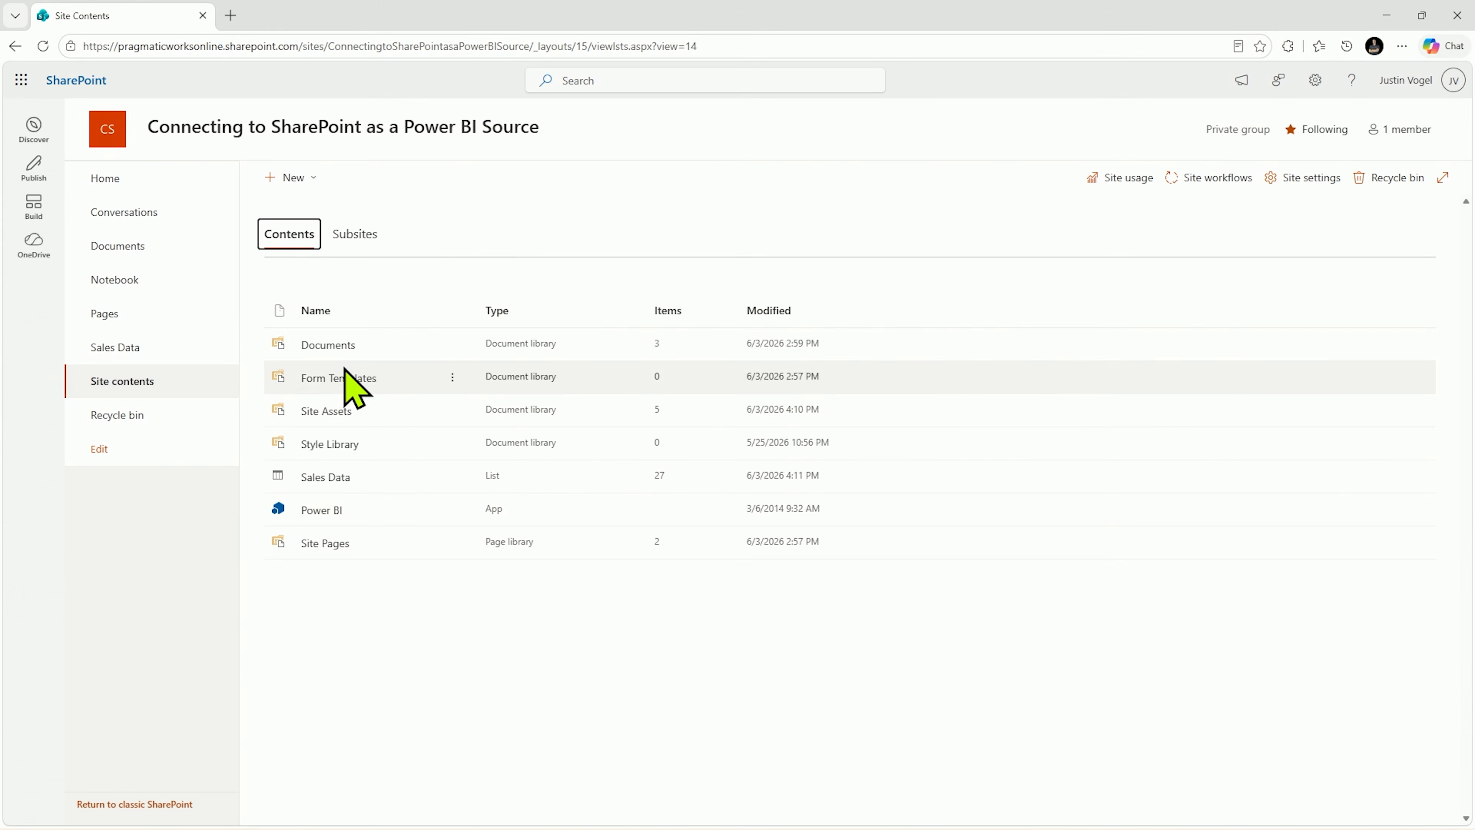
{"action": "left_click", "coordinate": [330, 349]}
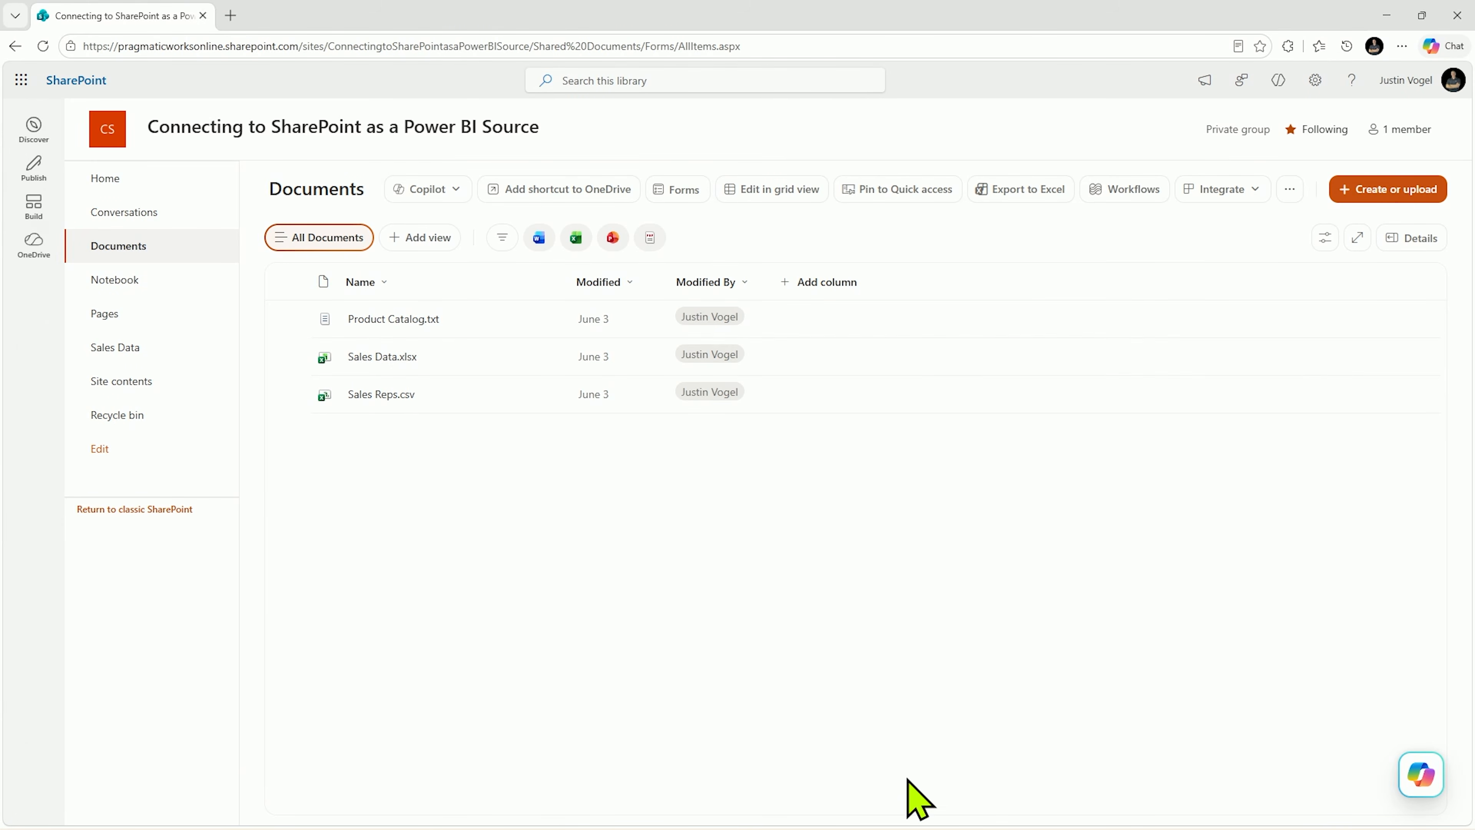
Step: Switch to Power BI Desktop, search the data connectors for "Share" and start a SharePoint folder connection
{"action": "mouse_move", "coordinate": [919, 829]}
{"action": "left_click", "coordinate": [959, 812]}
{"action": "left_click", "coordinate": [146, 96]}
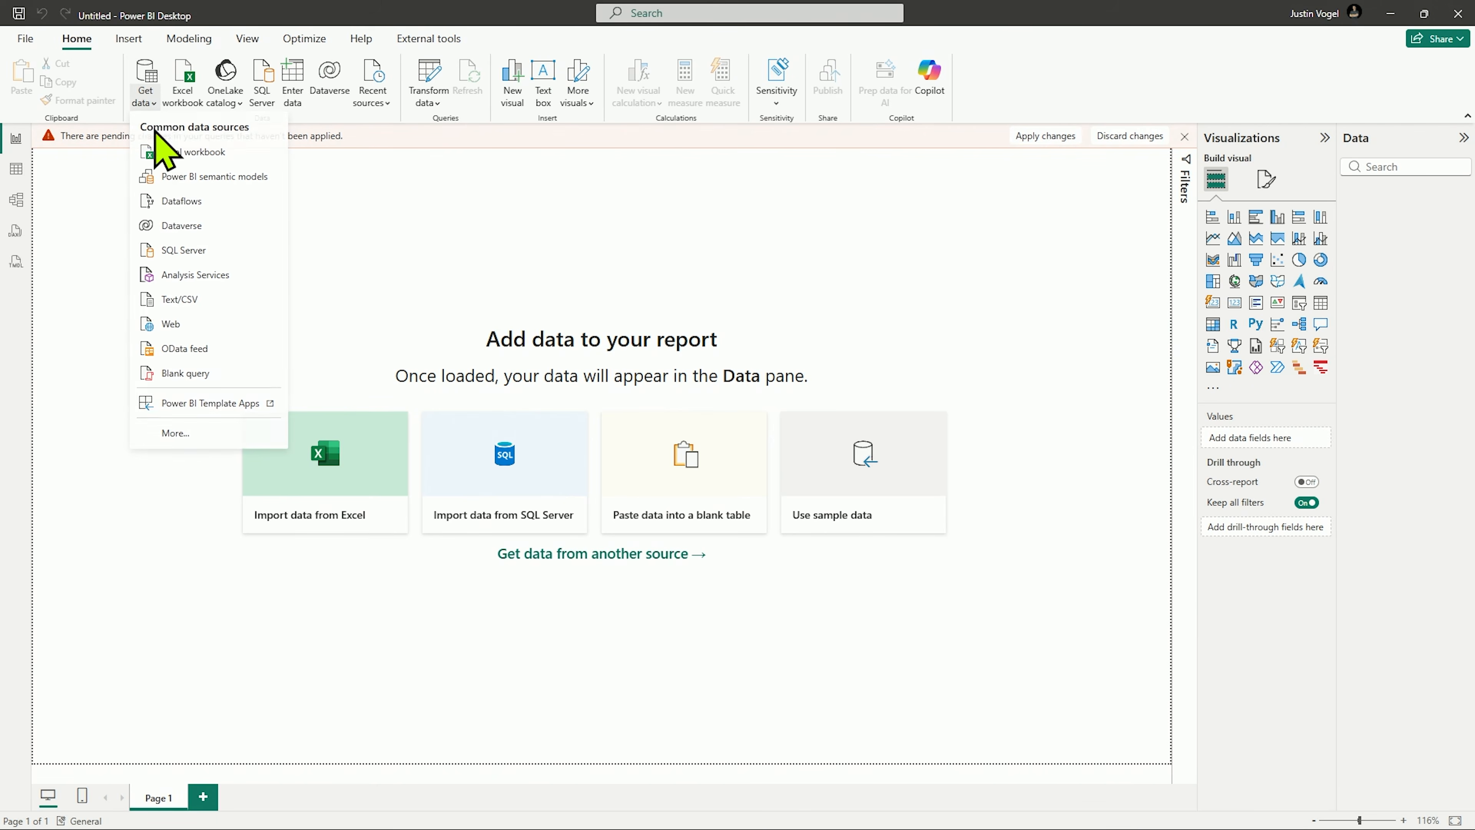
{"action": "left_click", "coordinate": [164, 429]}
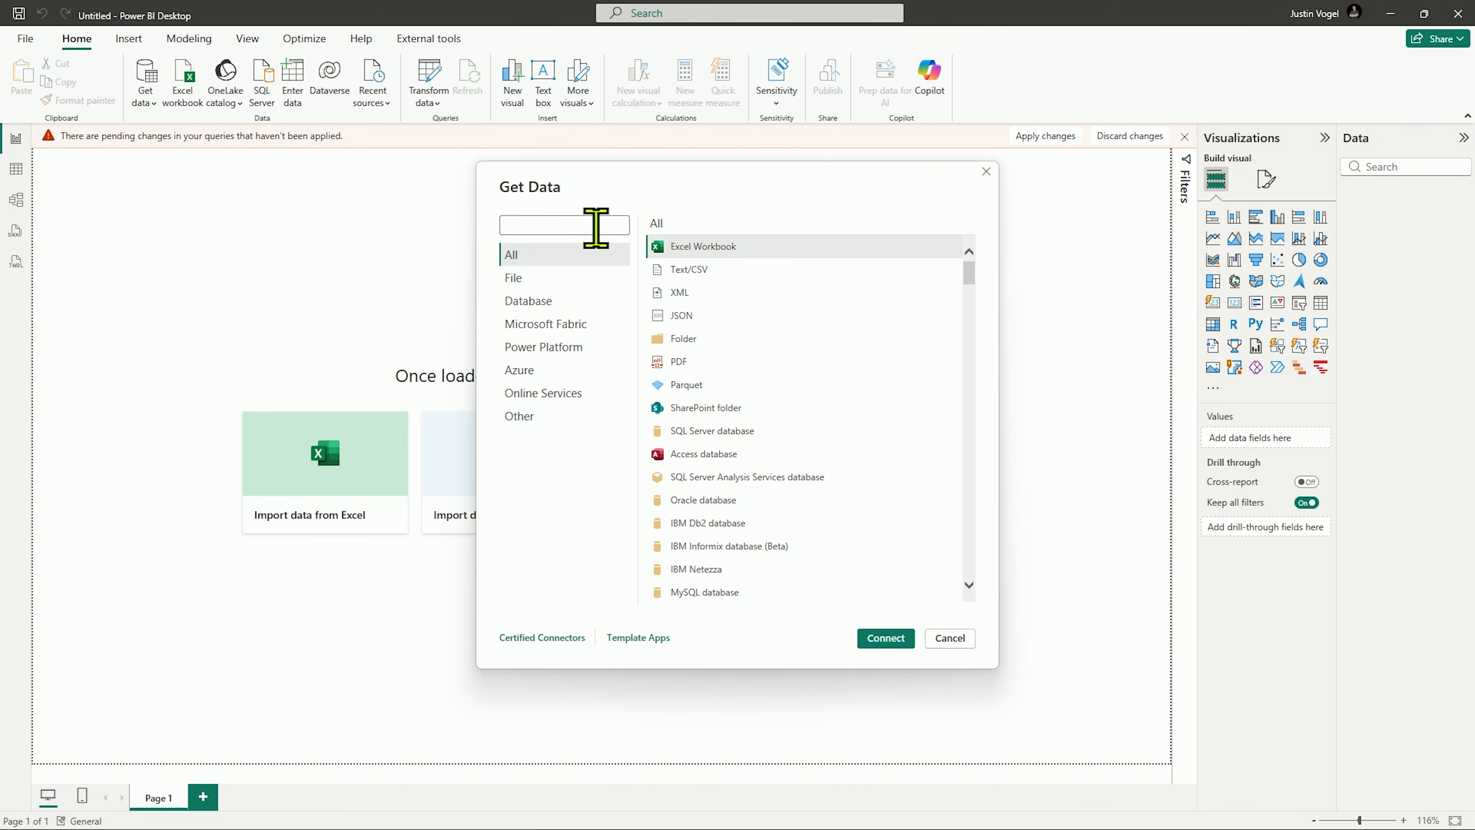
{"action": "left_click", "coordinate": [596, 228]}
{"action": "type", "text": "Share"}
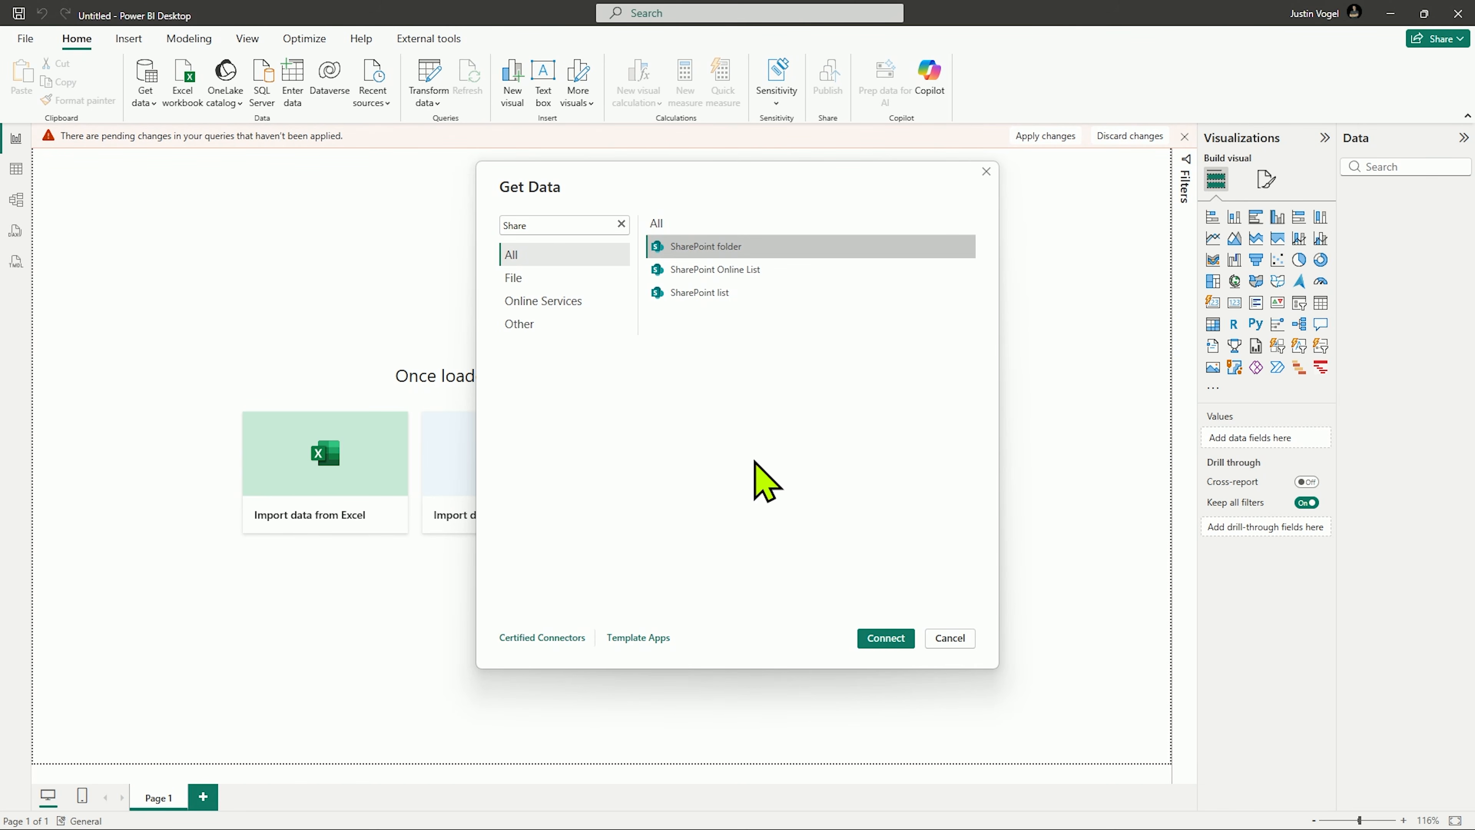
{"action": "left_click", "coordinate": [888, 639]}
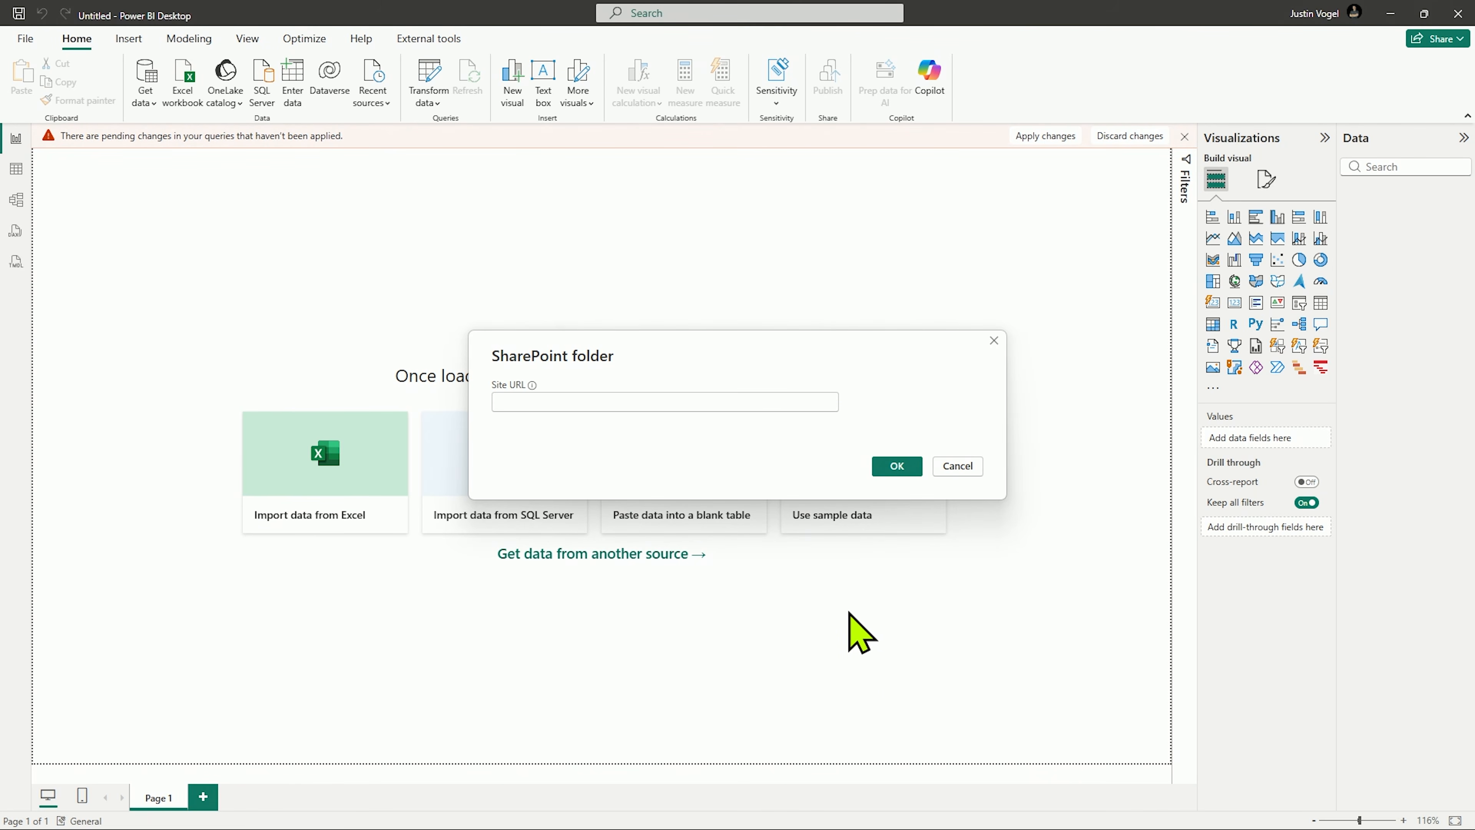
{"action": "type", "text": "https://pragmaticworksonline.sharepoint.com/sites/ConnectingtoSharePointasaPowerBISource"}
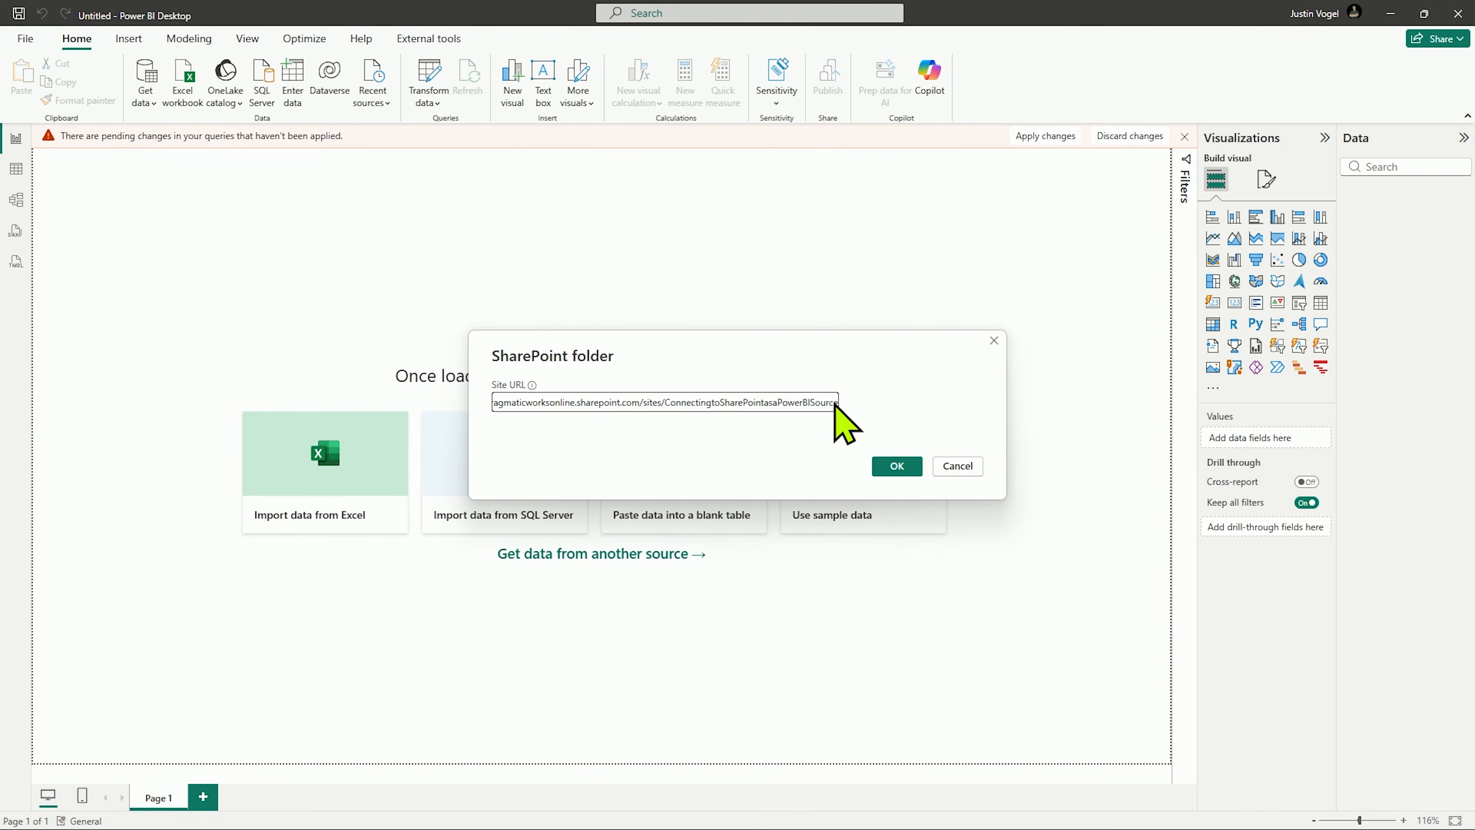
{"action": "left_click", "coordinate": [900, 469]}
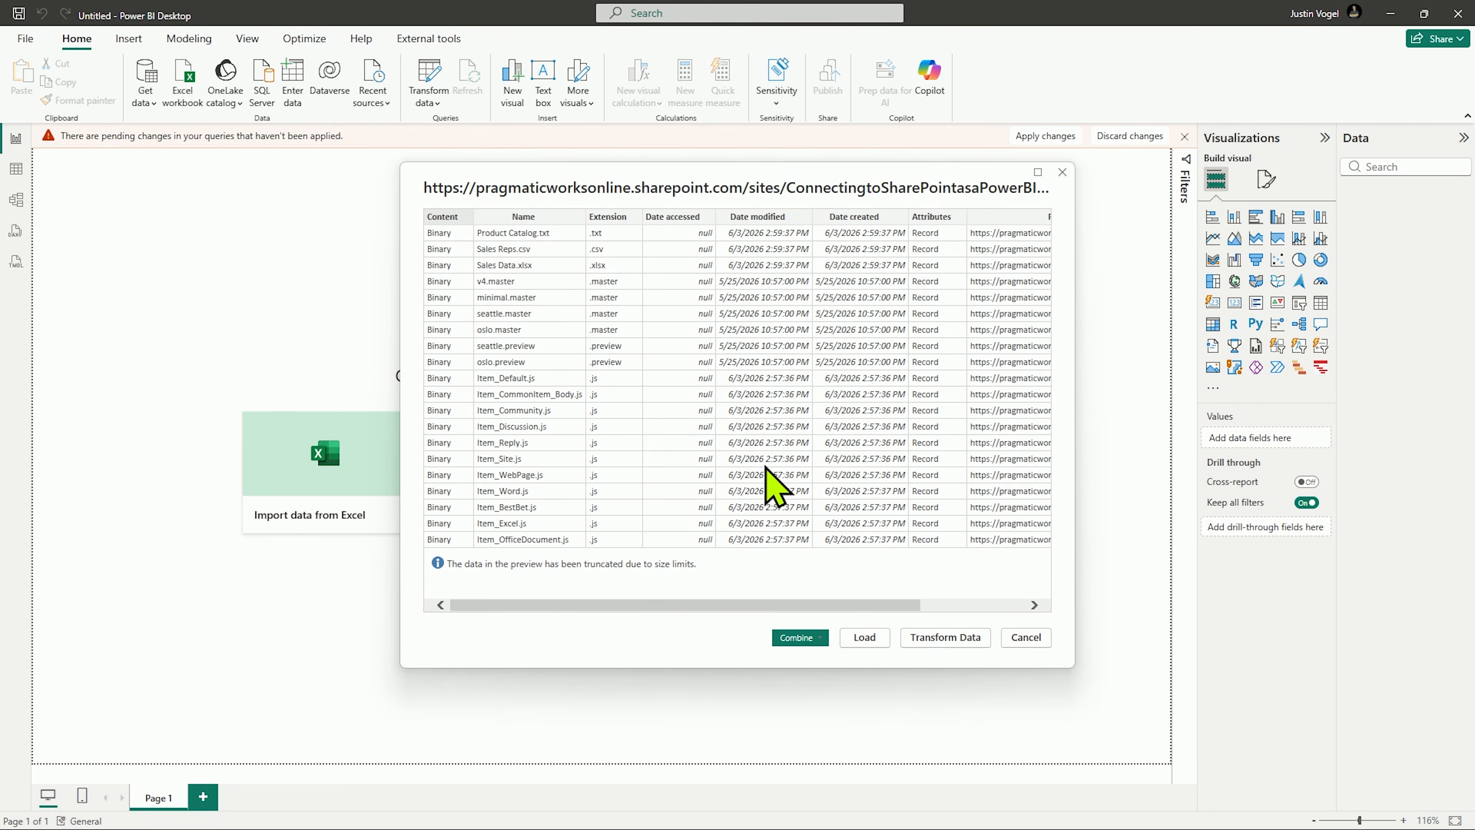
{"action": "left_click", "coordinate": [939, 638]}
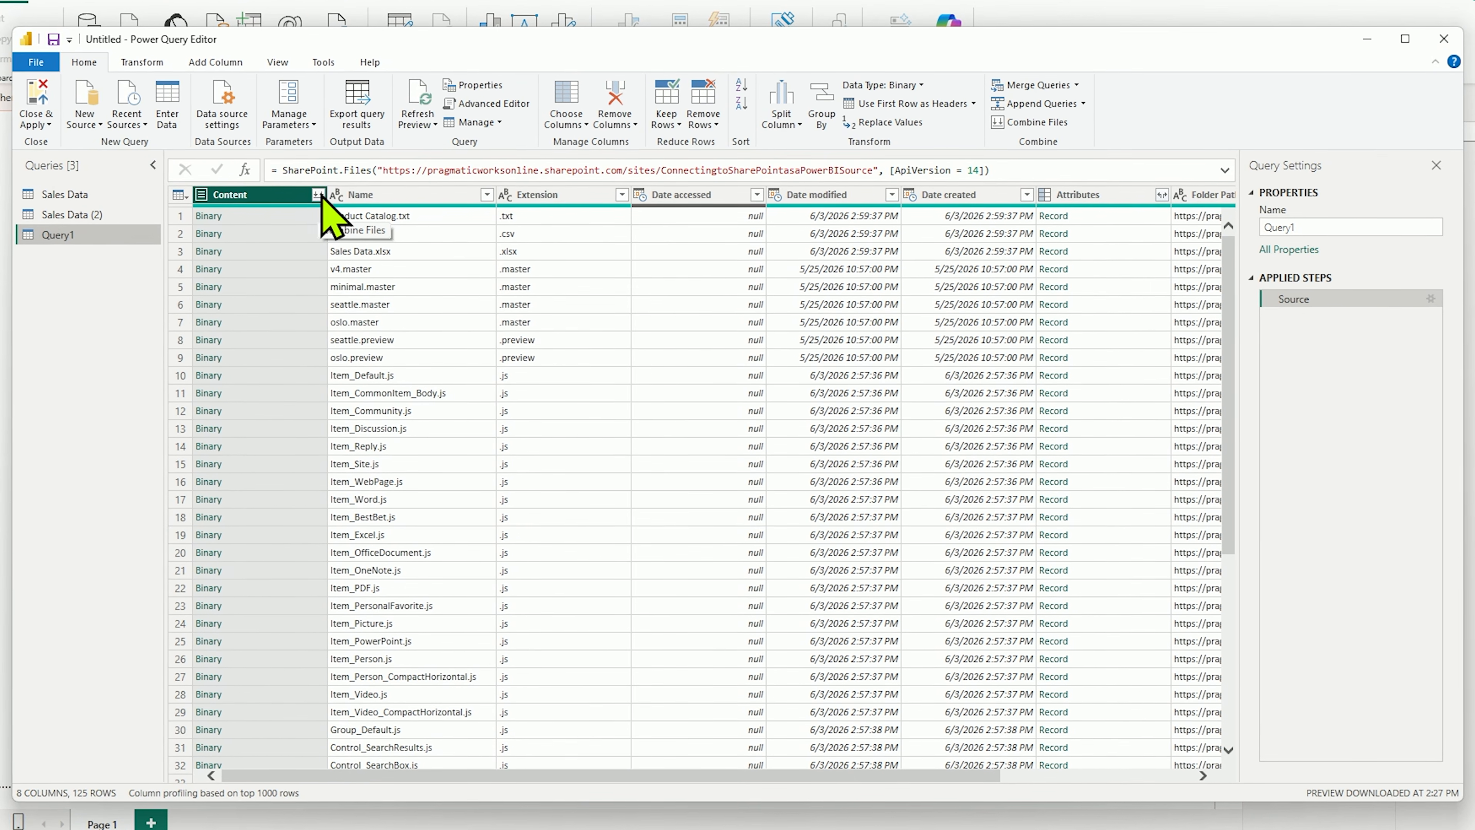
{"action": "left_click", "coordinate": [355, 225]}
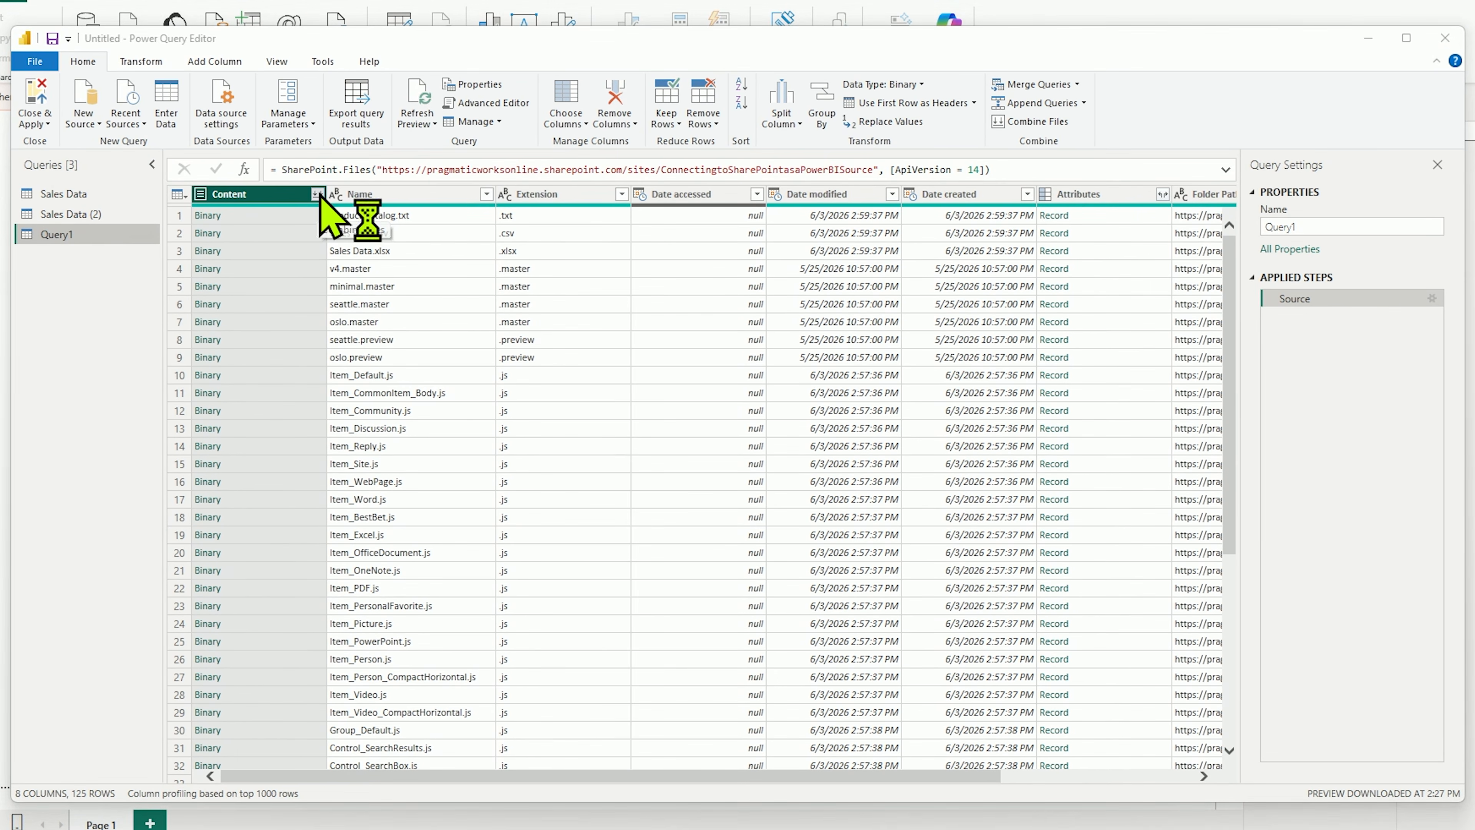
{"action": "left_click", "coordinate": [557, 228]}
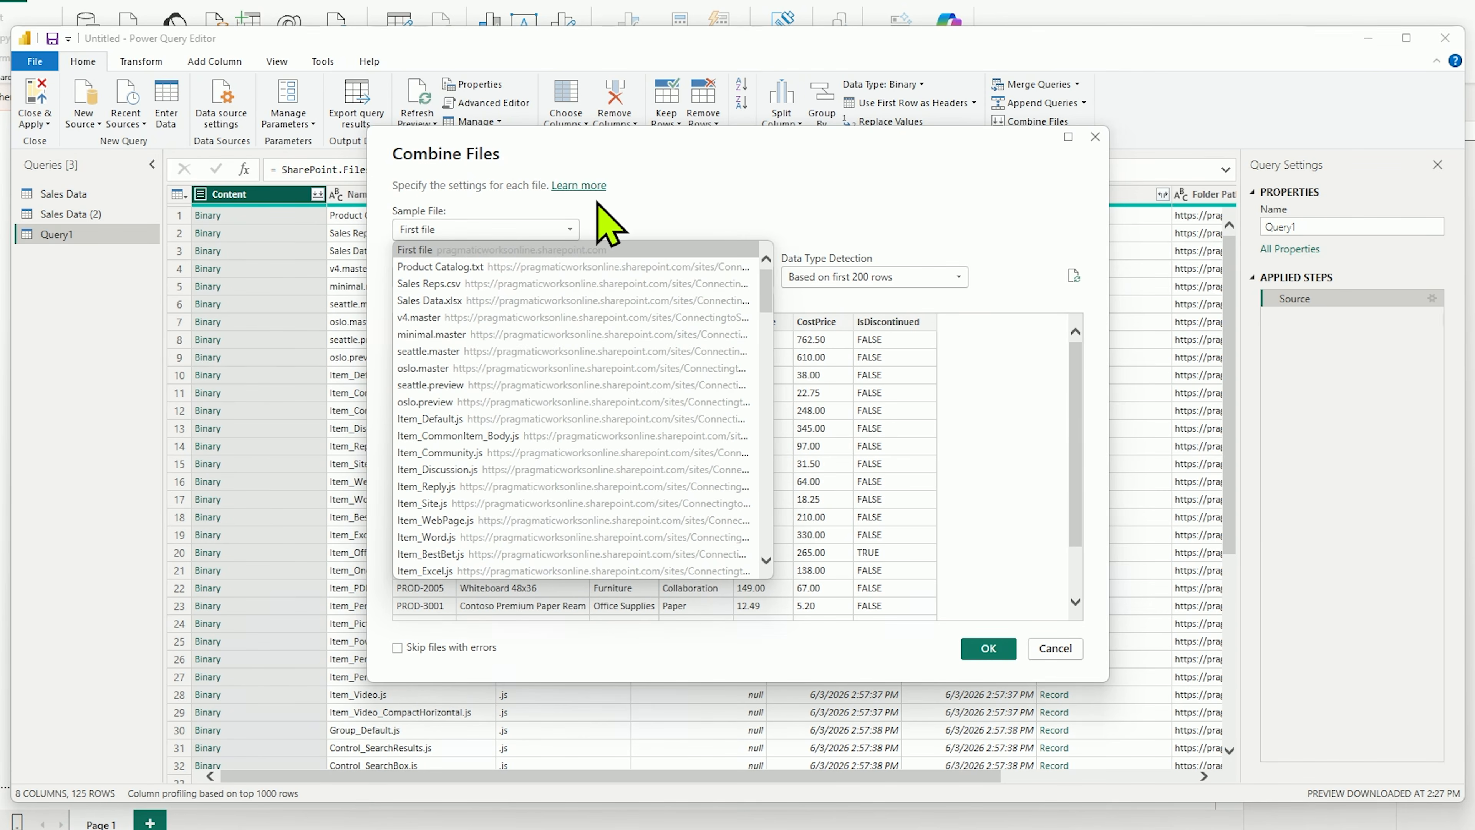
{"action": "left_click", "coordinate": [571, 231]}
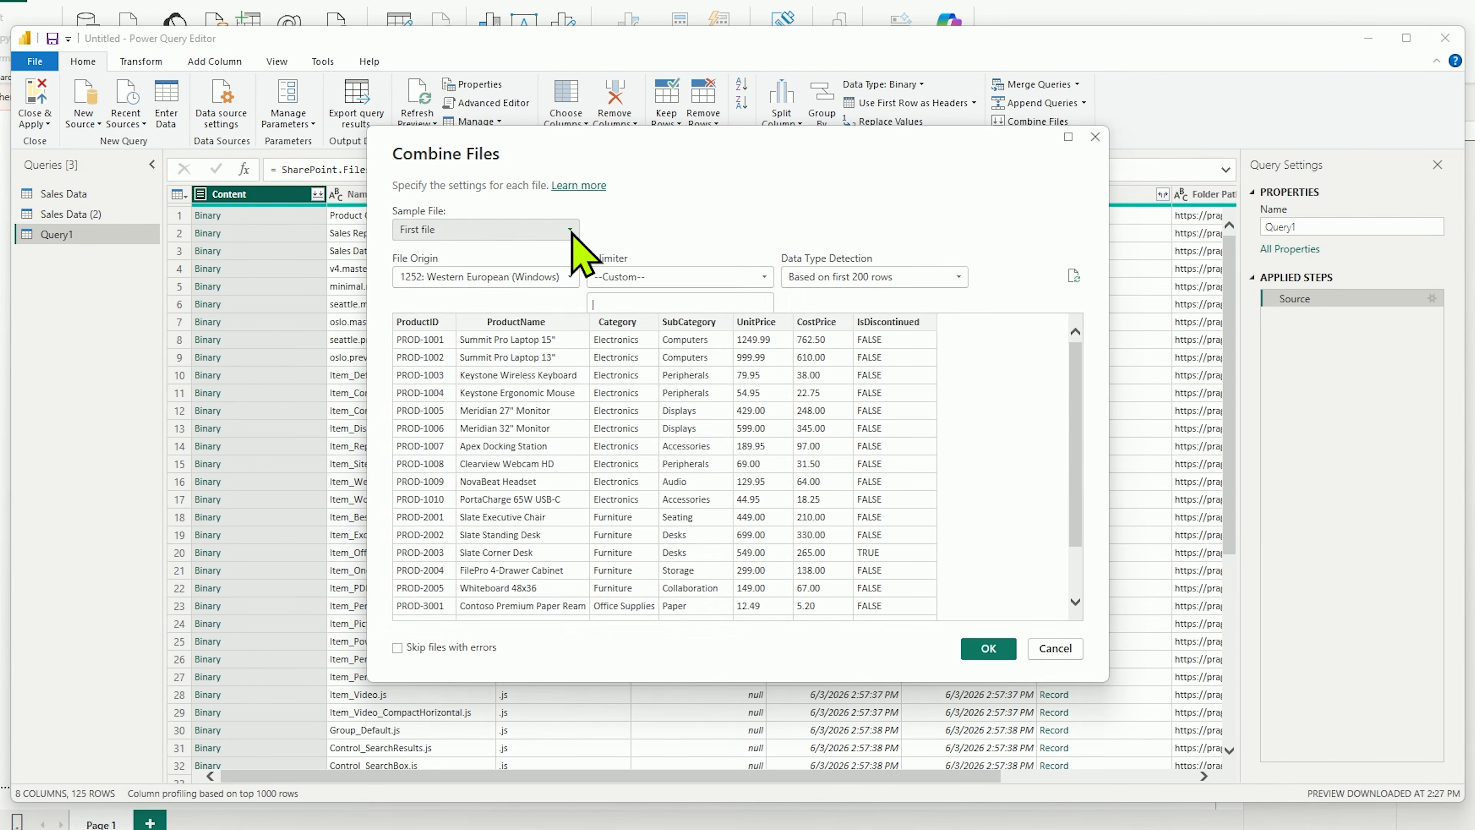
{"action": "left_click", "coordinate": [571, 231]}
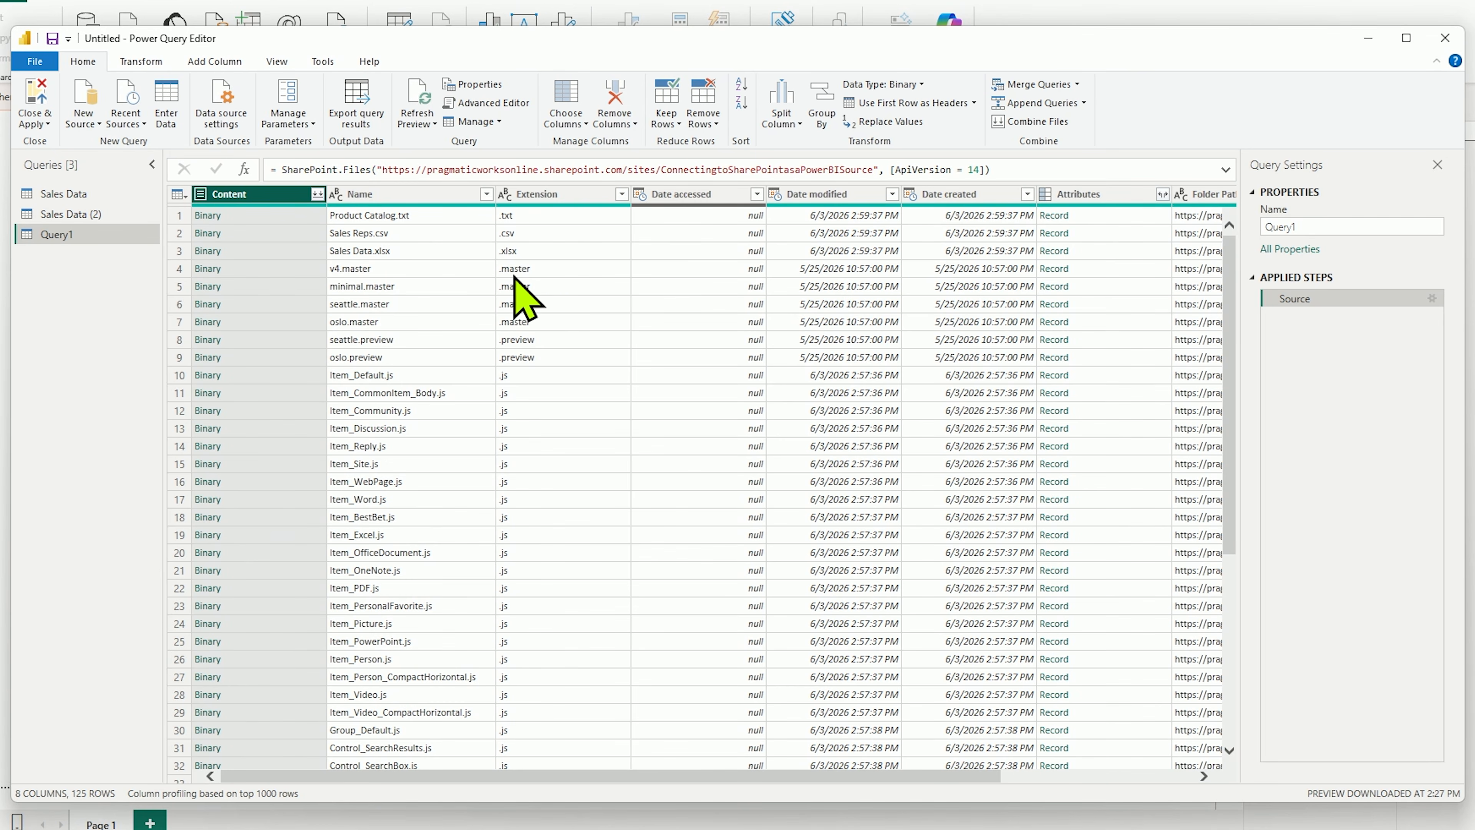
Step: Filter the Name column to keep only Sales Data.xlsx
{"action": "left_click", "coordinate": [486, 194]}
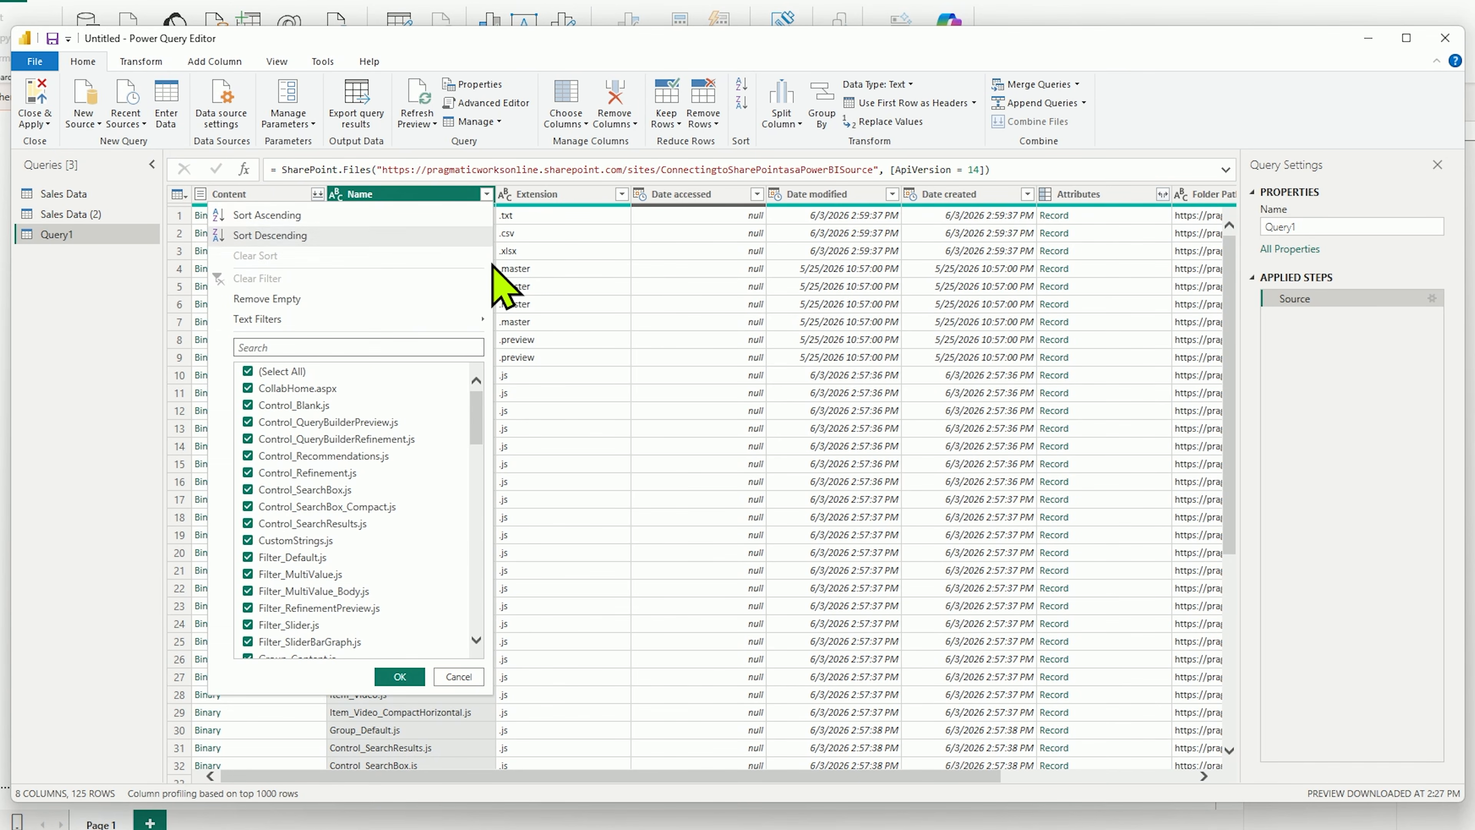
{"action": "left_click", "coordinate": [248, 372]}
{"action": "left_click_drag", "start_coordinate": [476, 407], "coordinate": [483, 598]}
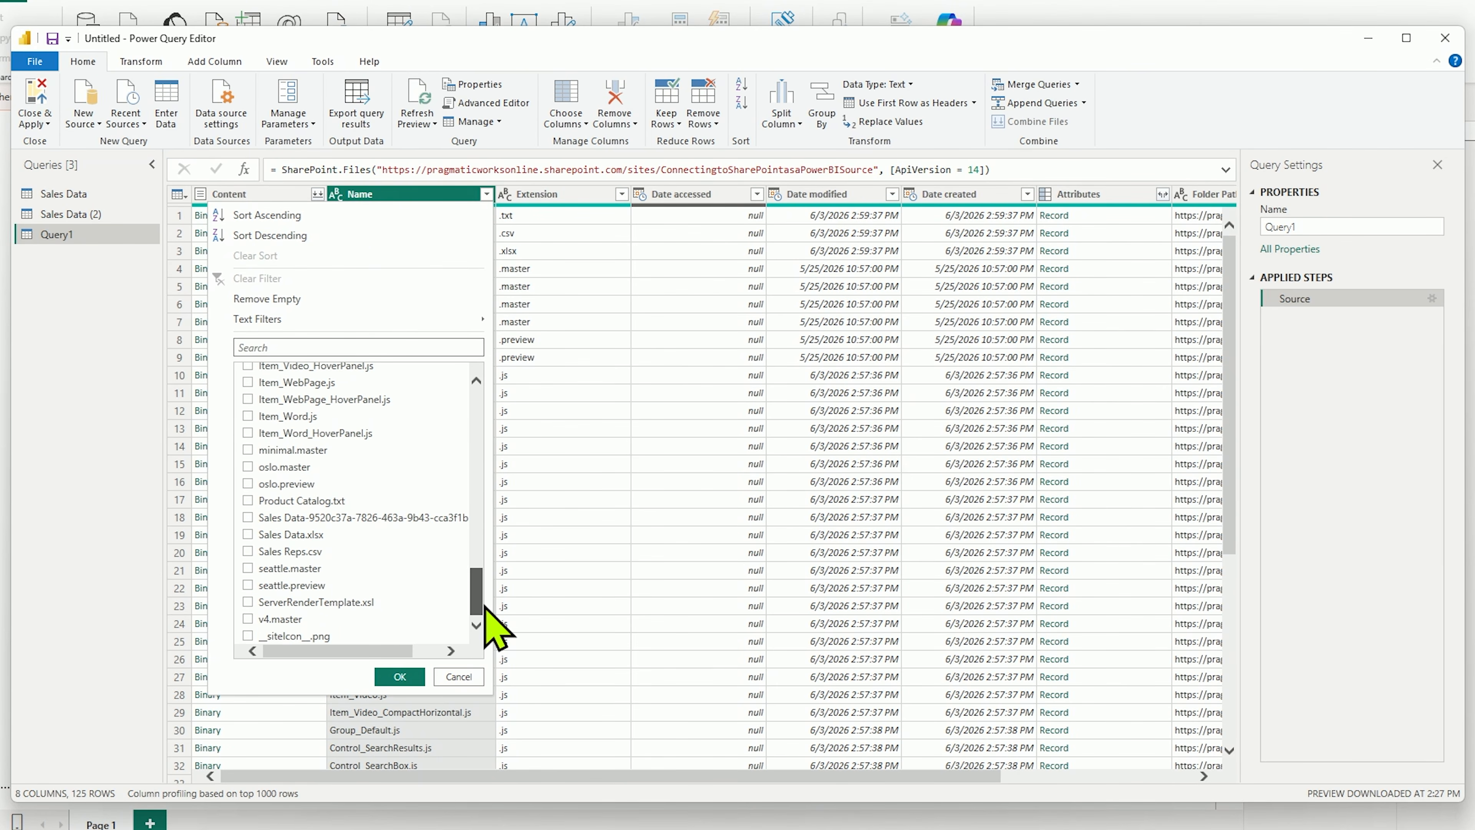
{"action": "left_click", "coordinate": [248, 535]}
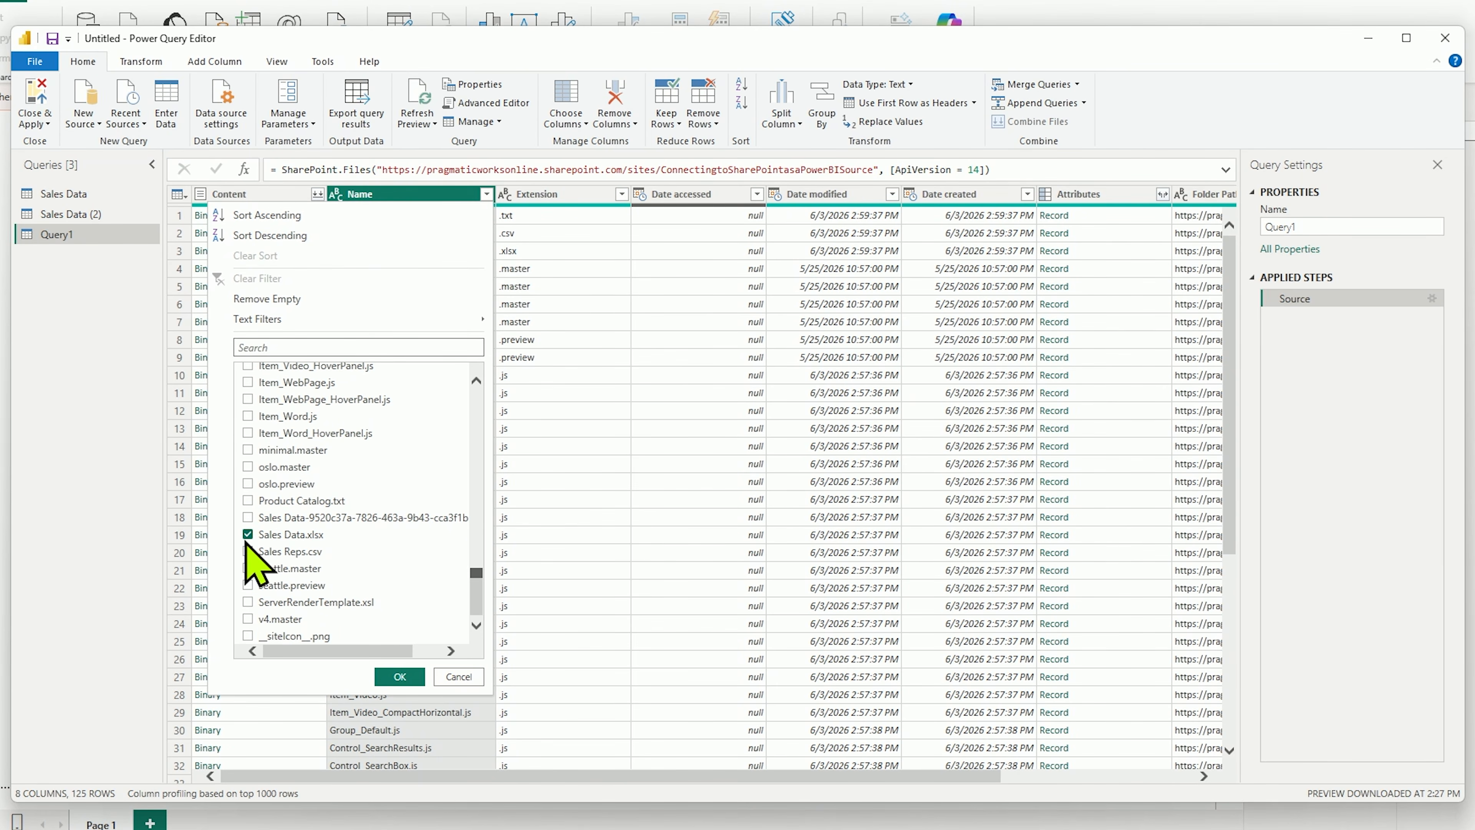
{"action": "left_click", "coordinate": [400, 676]}
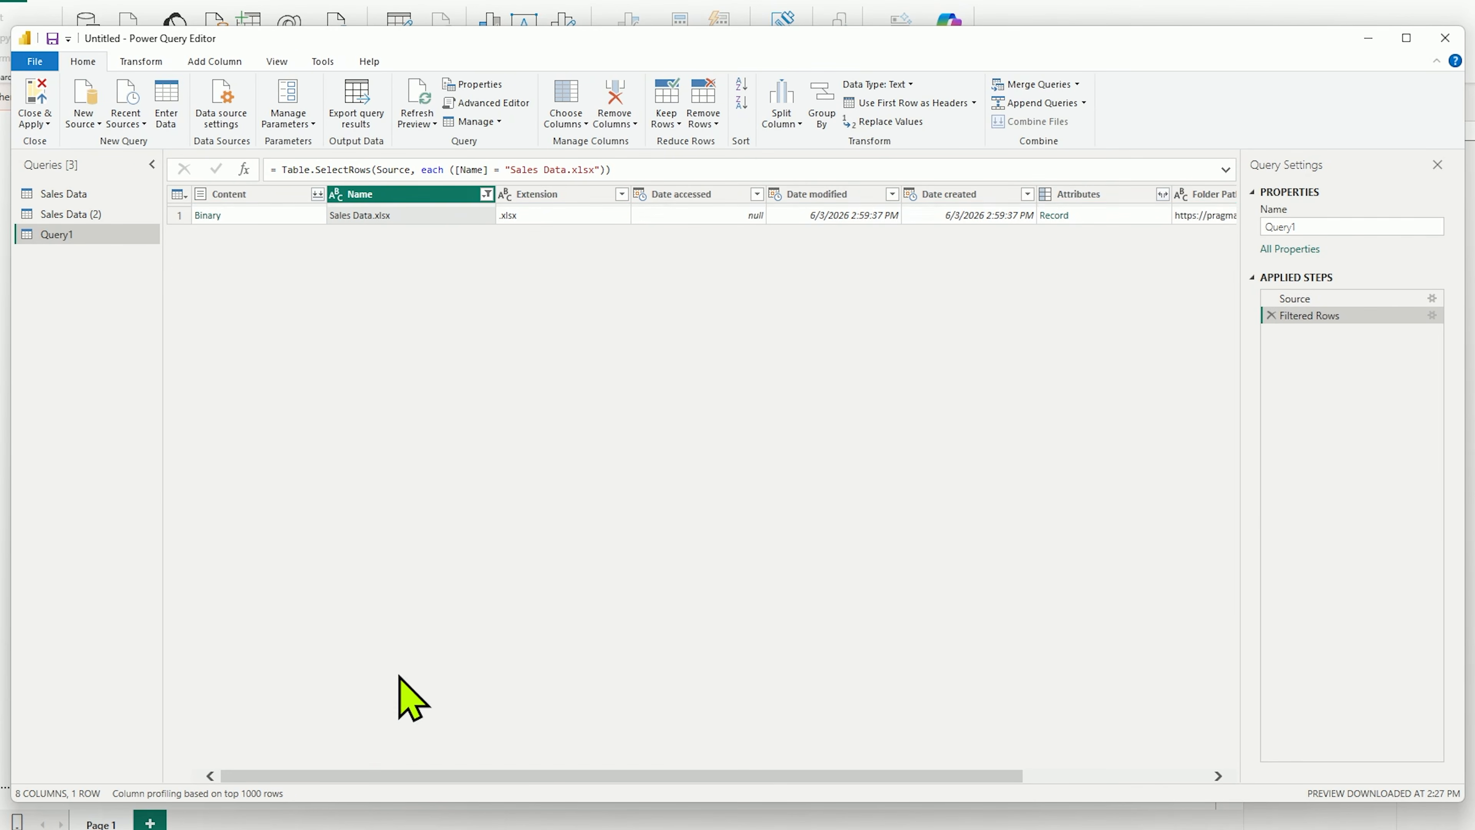
Step: Combine the filtered file's content using the Quarterly Sales object, and close and apply the queries
{"action": "left_click", "coordinate": [317, 194]}
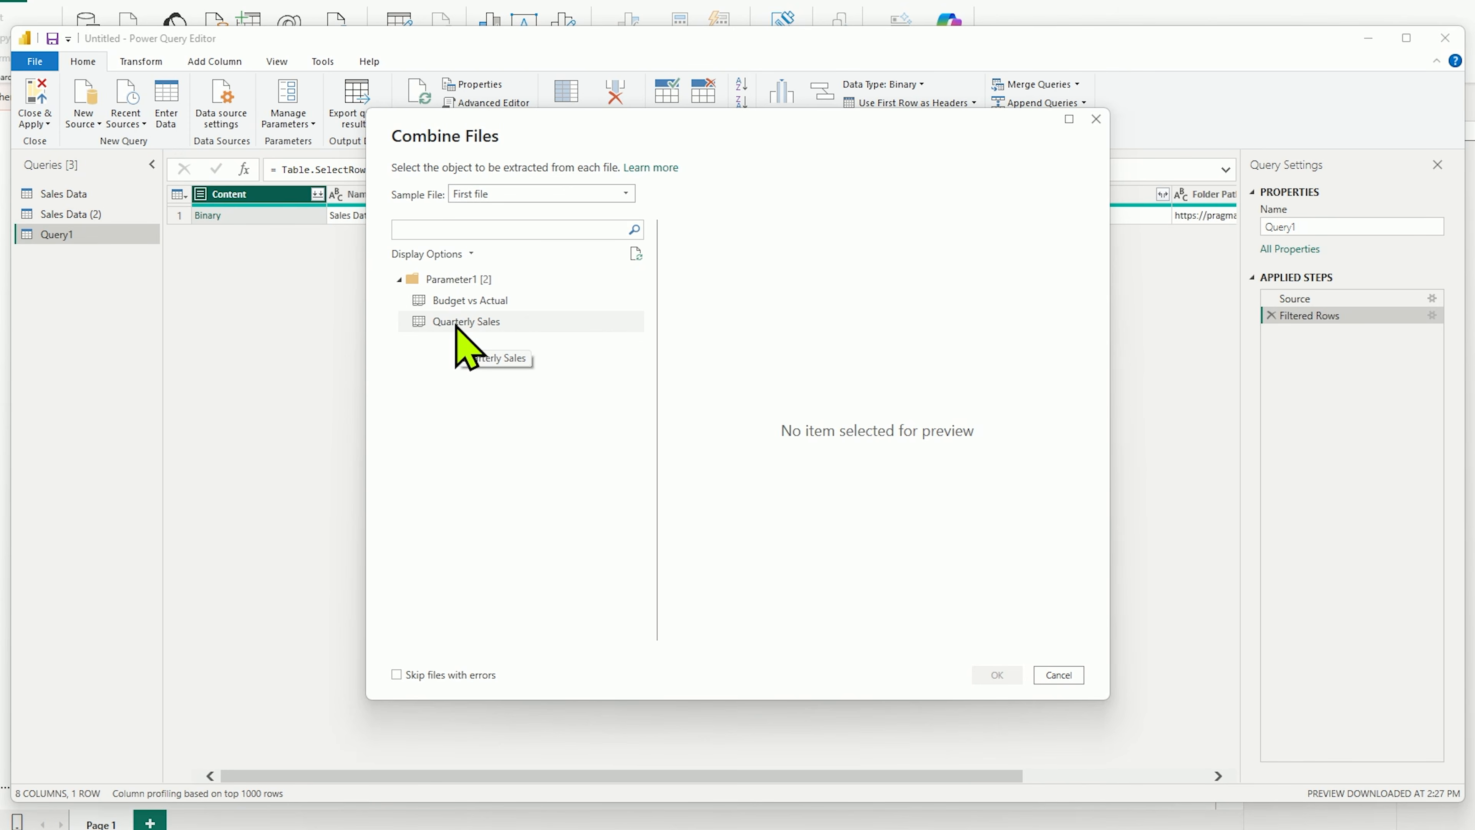
{"action": "left_click", "coordinate": [459, 323]}
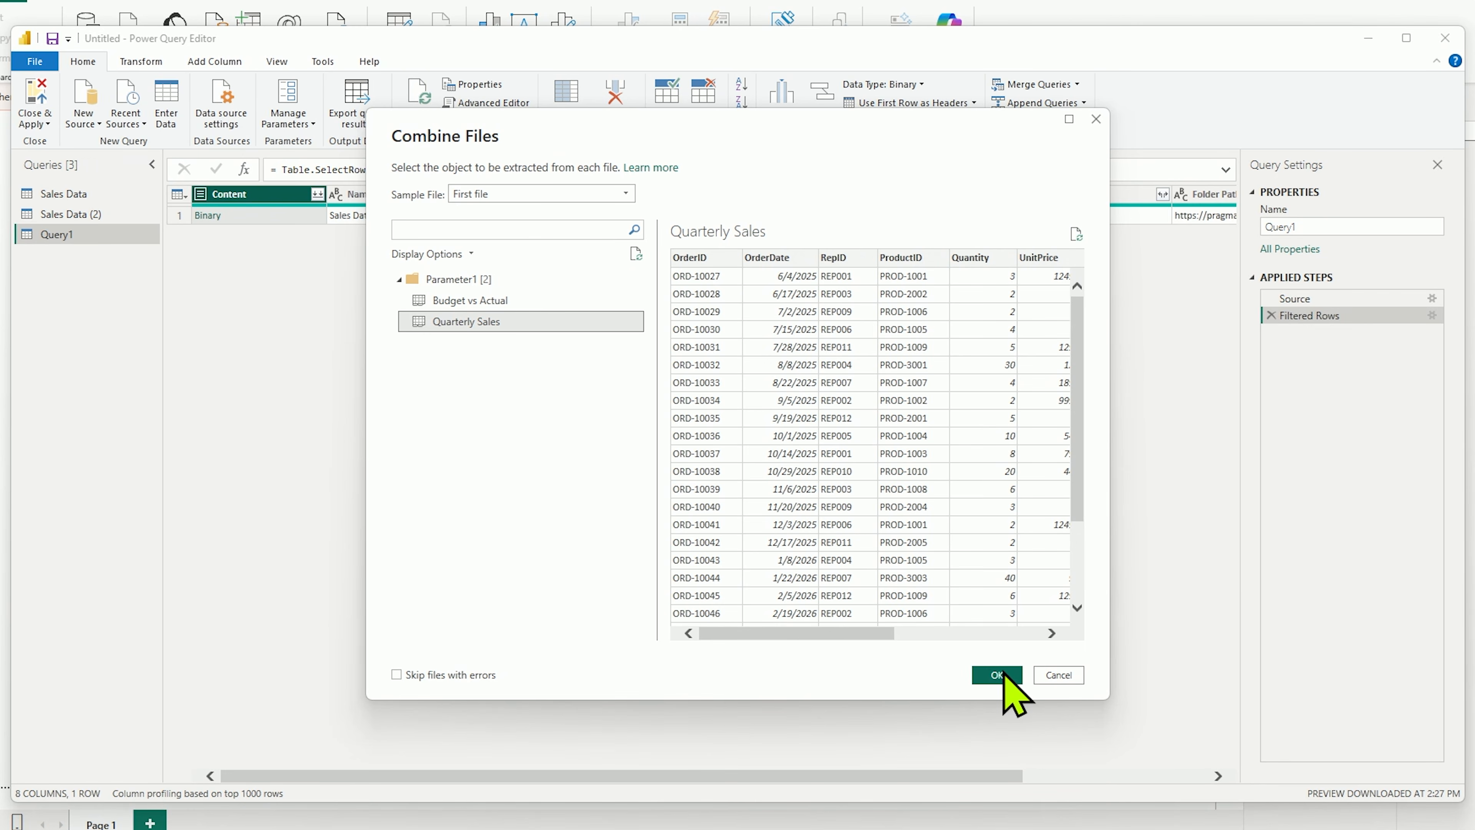
{"action": "left_click", "coordinate": [990, 675]}
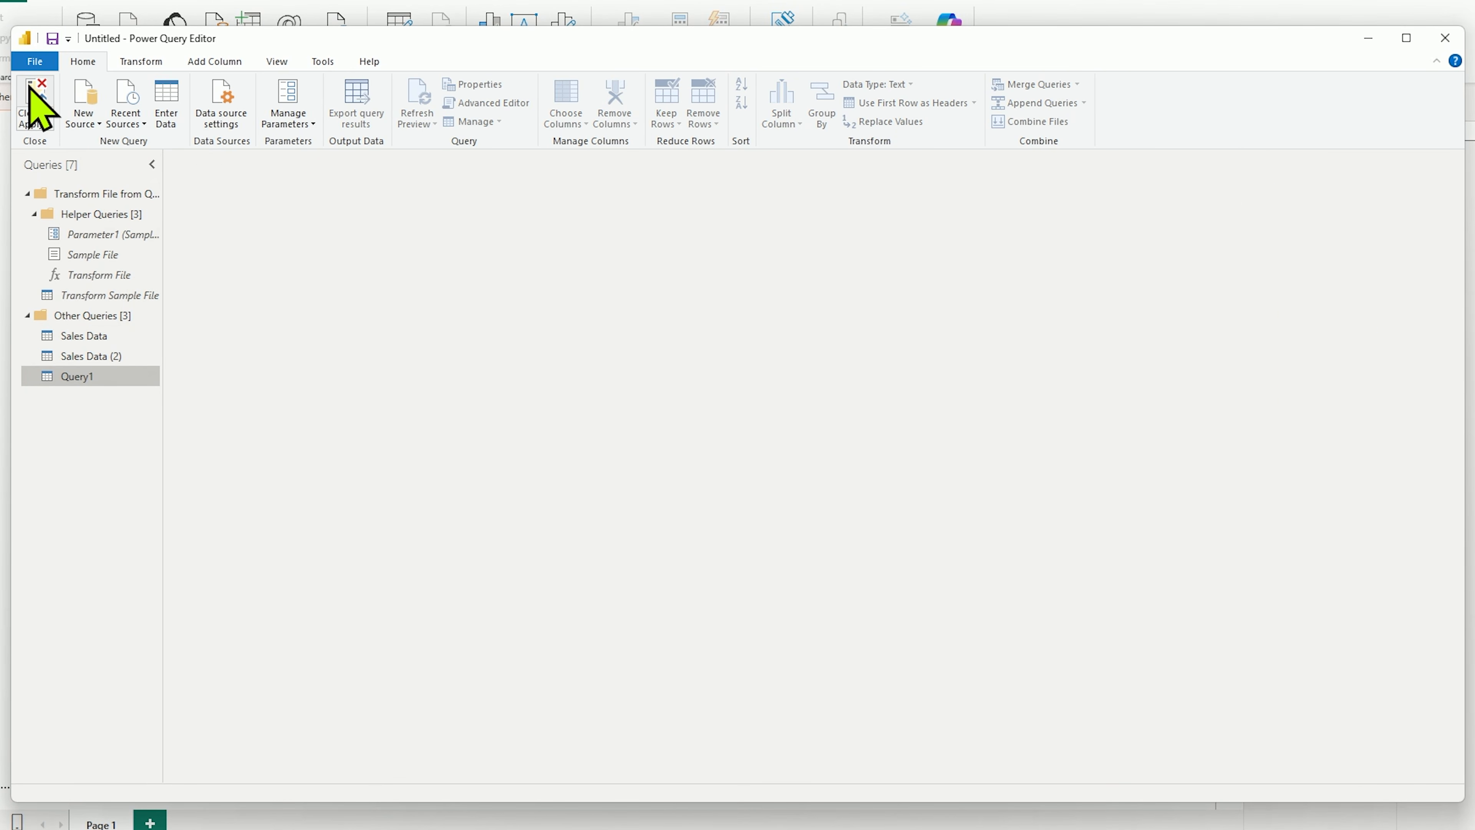
{"action": "left_click", "coordinate": [30, 88]}
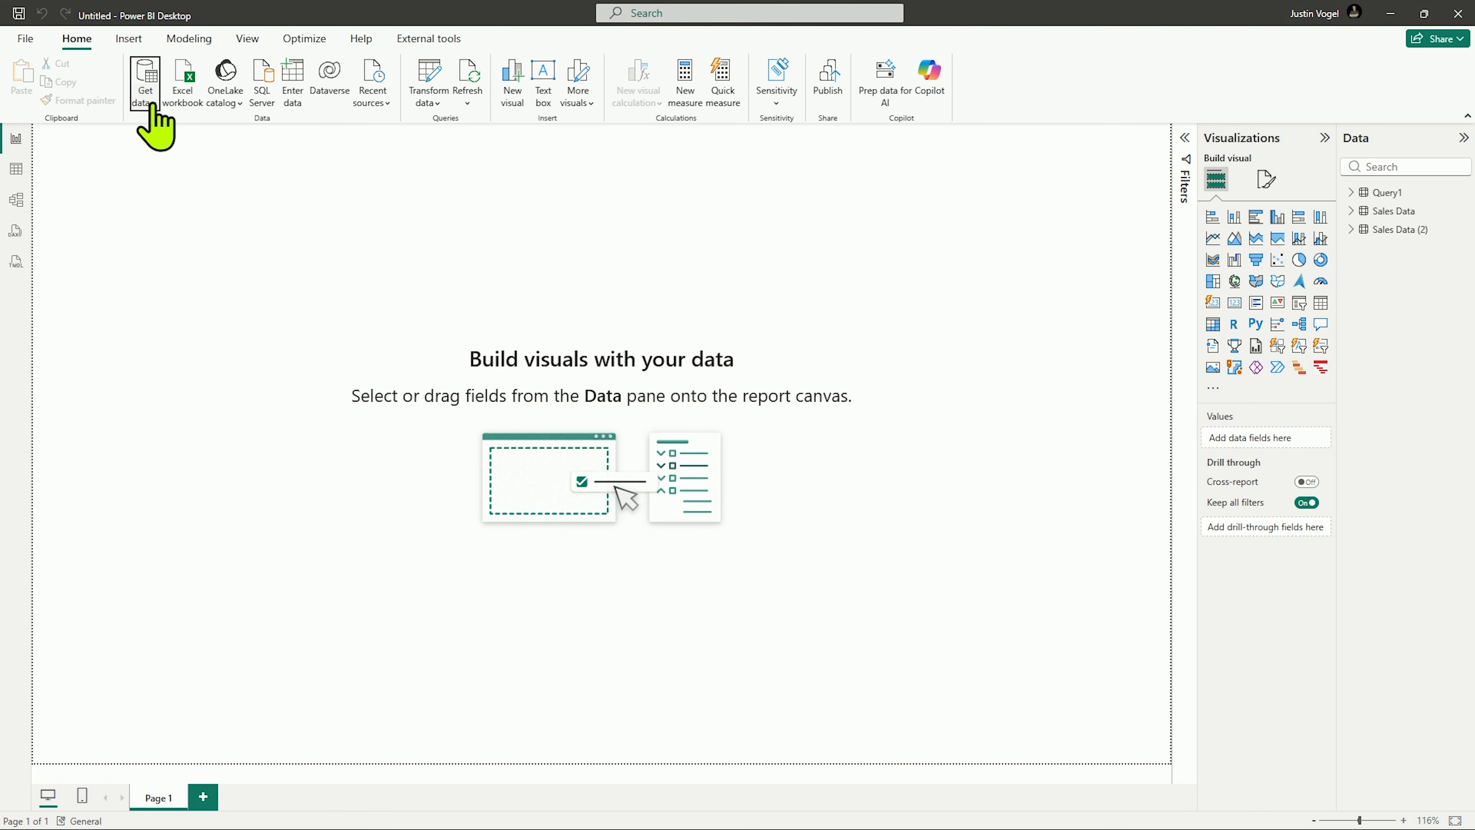
Step: Make another SharePoint folder connection to the ConnectingtoSharePointasaPowerBISource site and open its files for transformation
{"action": "left_click", "coordinate": [150, 100]}
{"action": "left_click", "coordinate": [192, 435]}
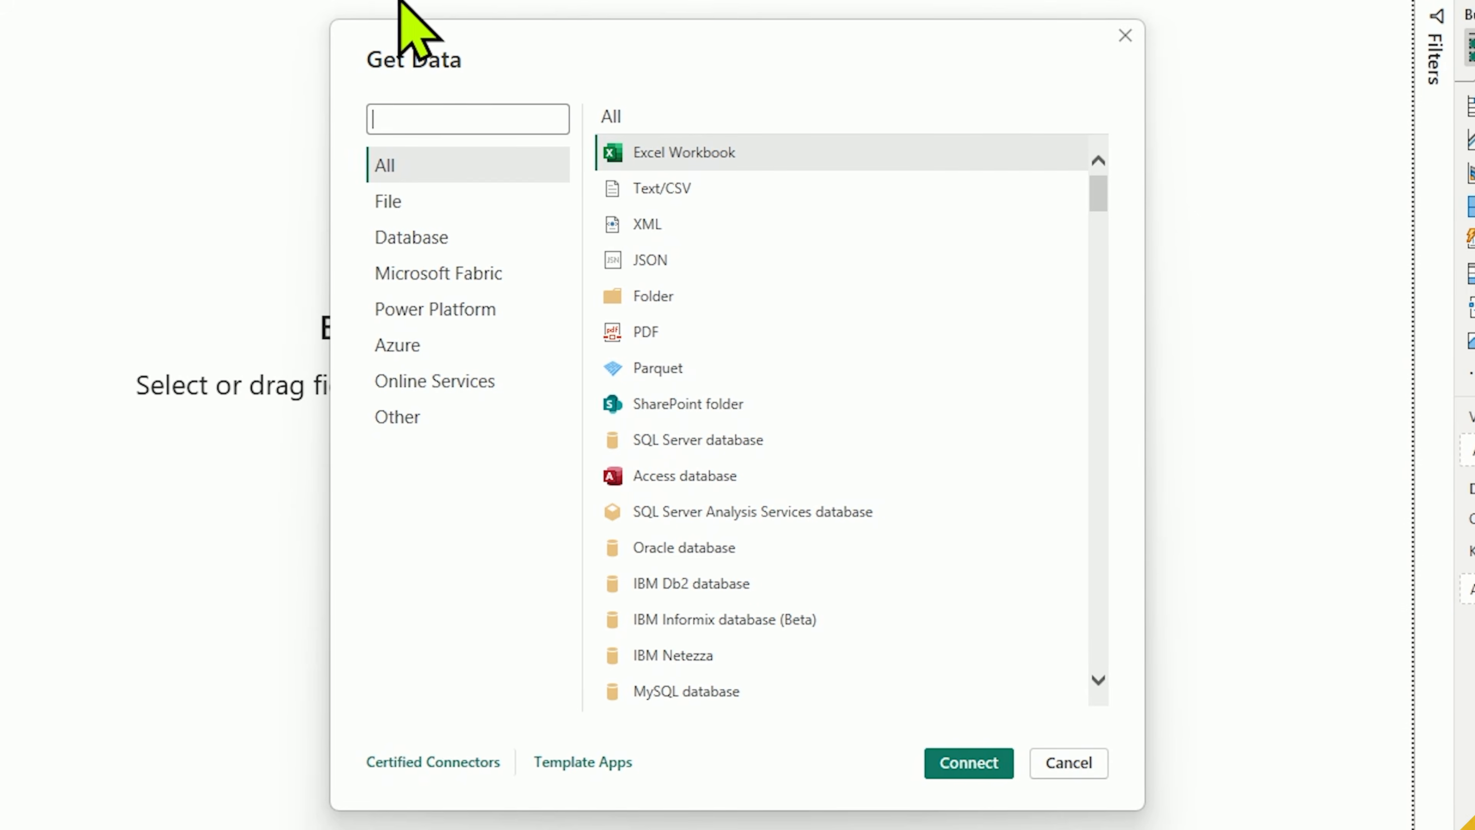
{"action": "type", "text": "Share"}
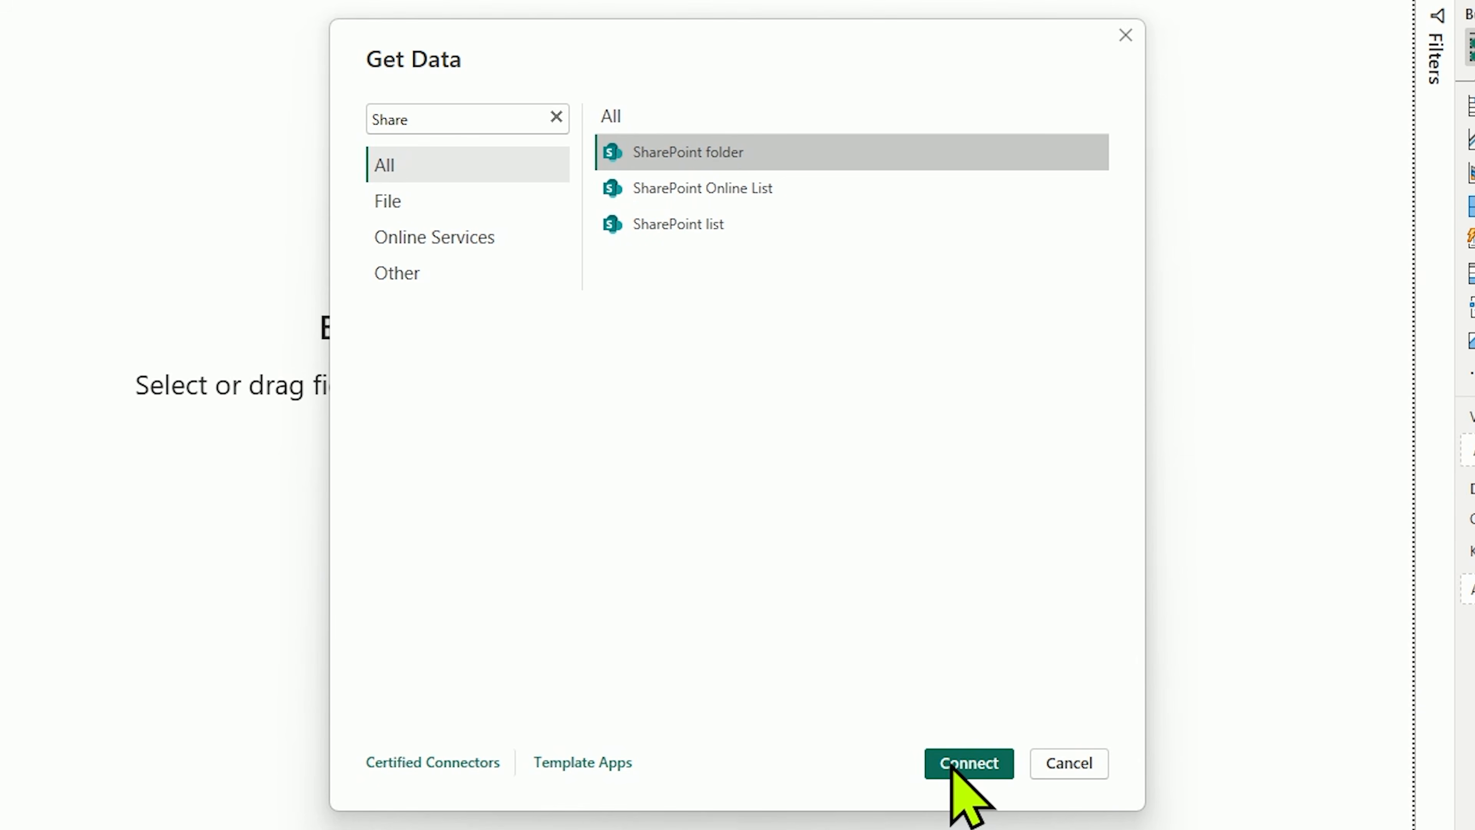
{"action": "left_click", "coordinate": [966, 763]}
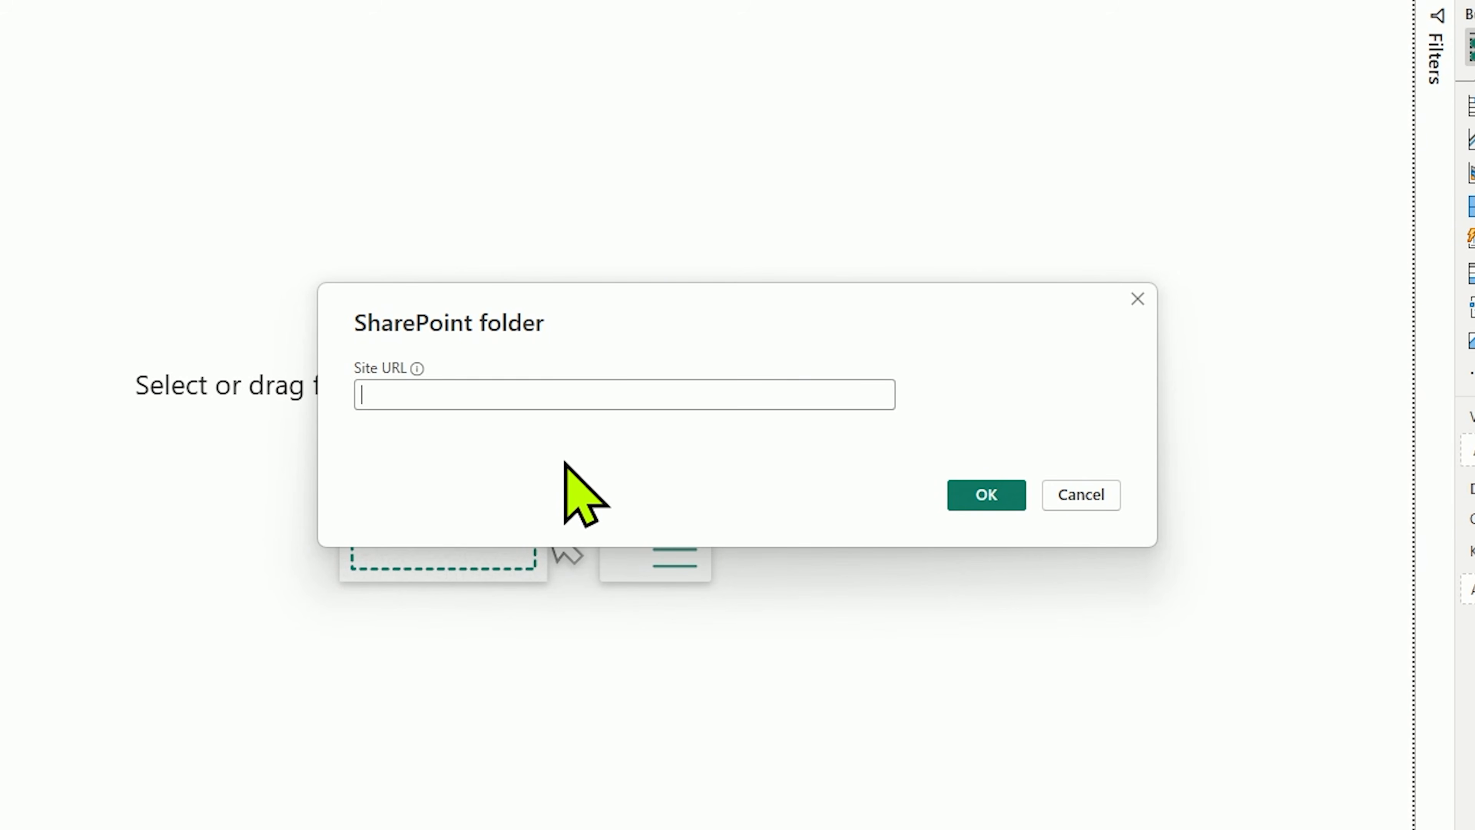
{"action": "type", "text": "https://pragmaticworksonline.sharepoint.com/sites/ConnectingtoSharePointasaPowerBISource"}
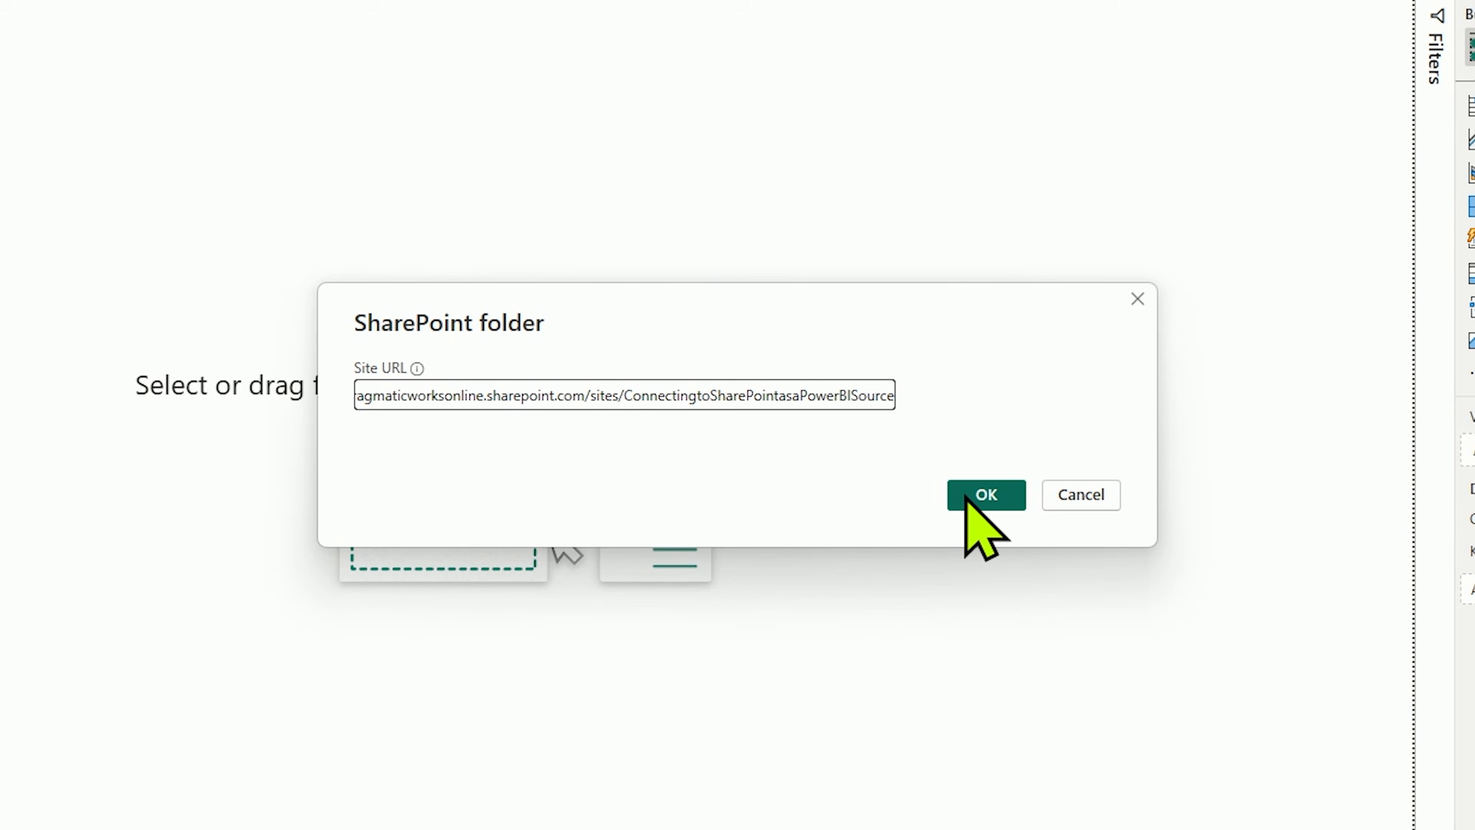
{"action": "left_click", "coordinate": [966, 495]}
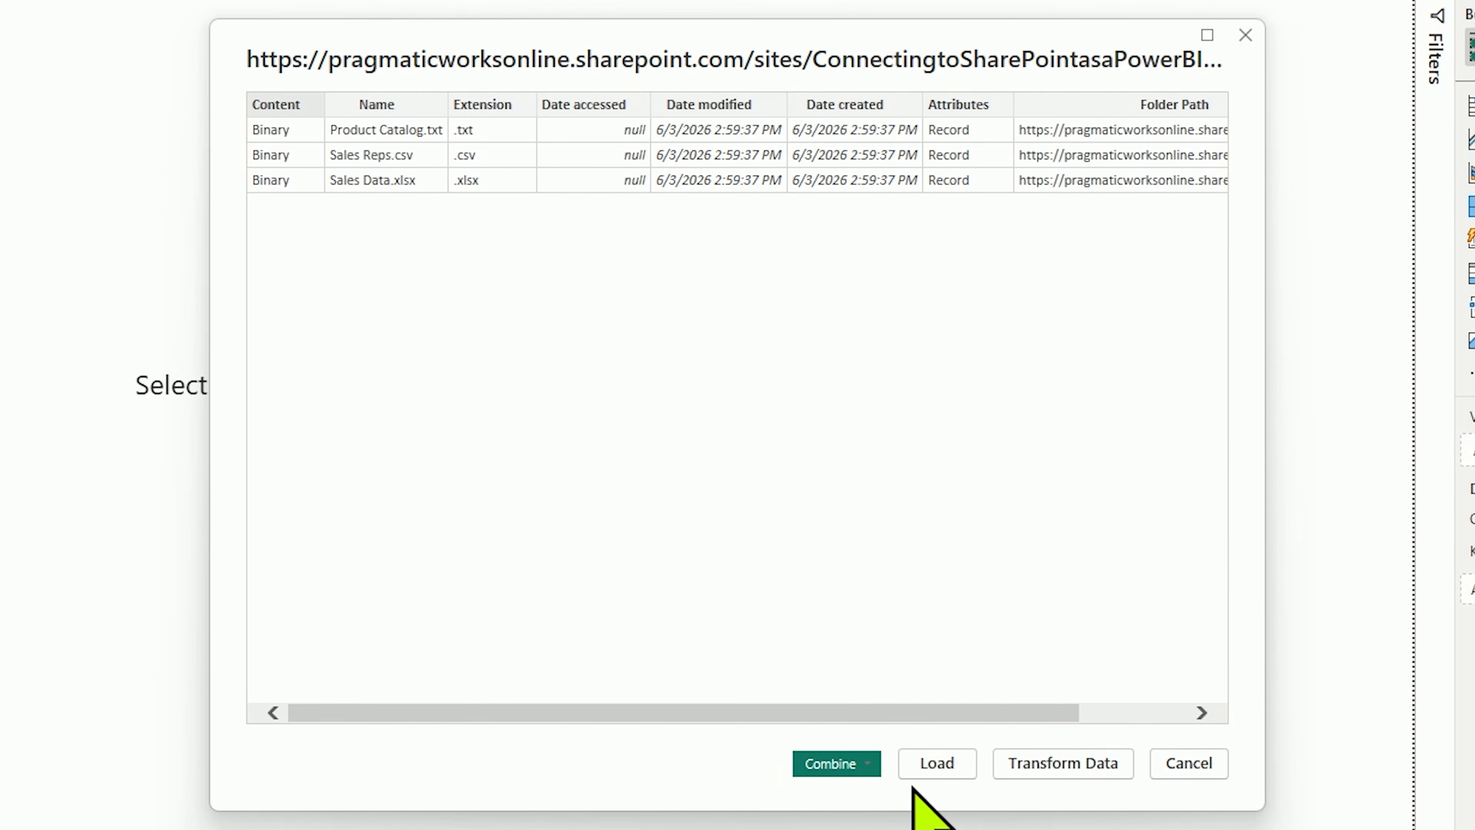
{"action": "left_click", "coordinate": [1035, 765]}
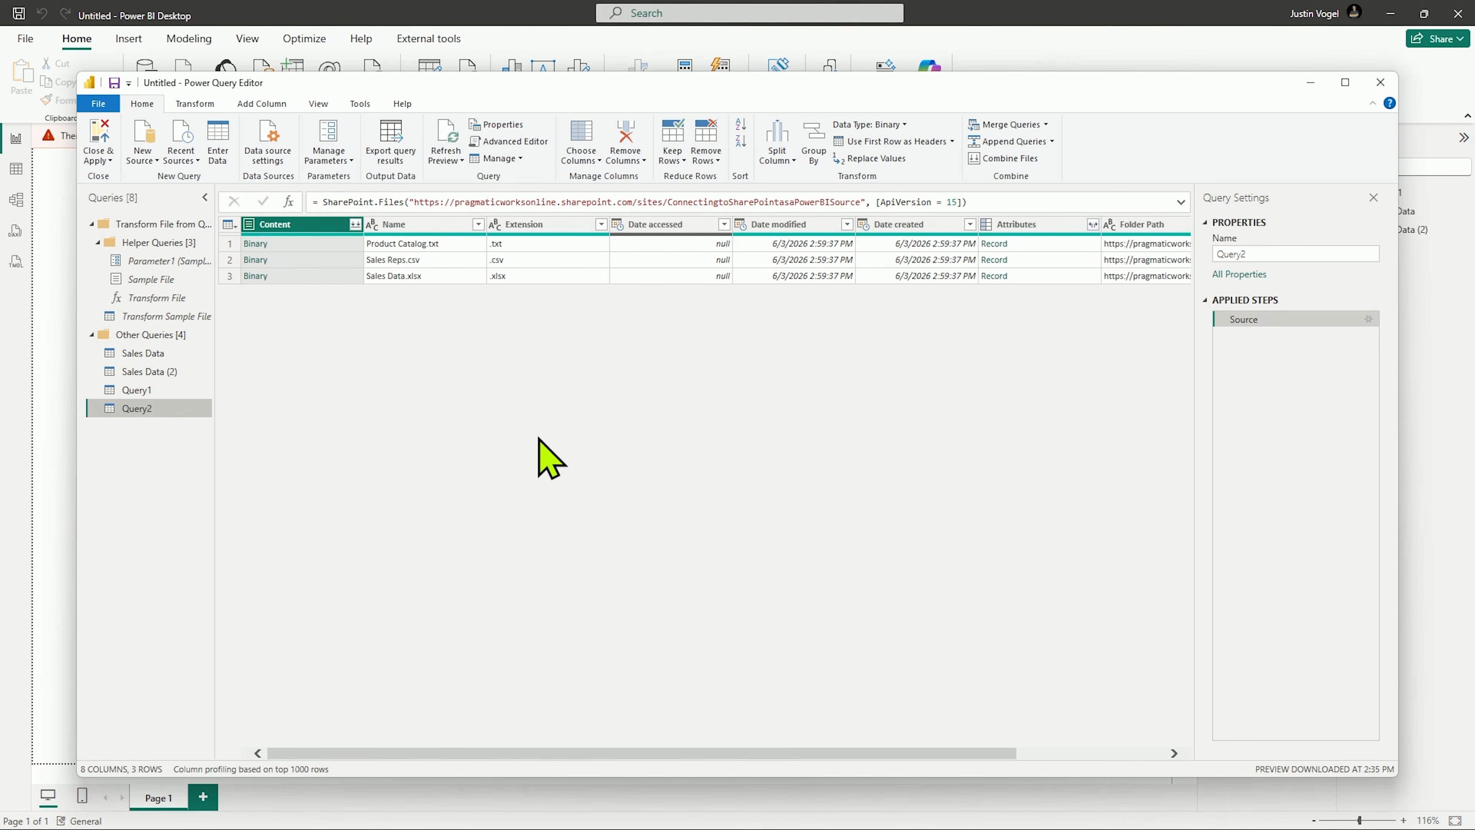
Step: Filter the new query's Name column to keep only Product Catalog.txt
{"action": "left_click", "coordinate": [477, 224]}
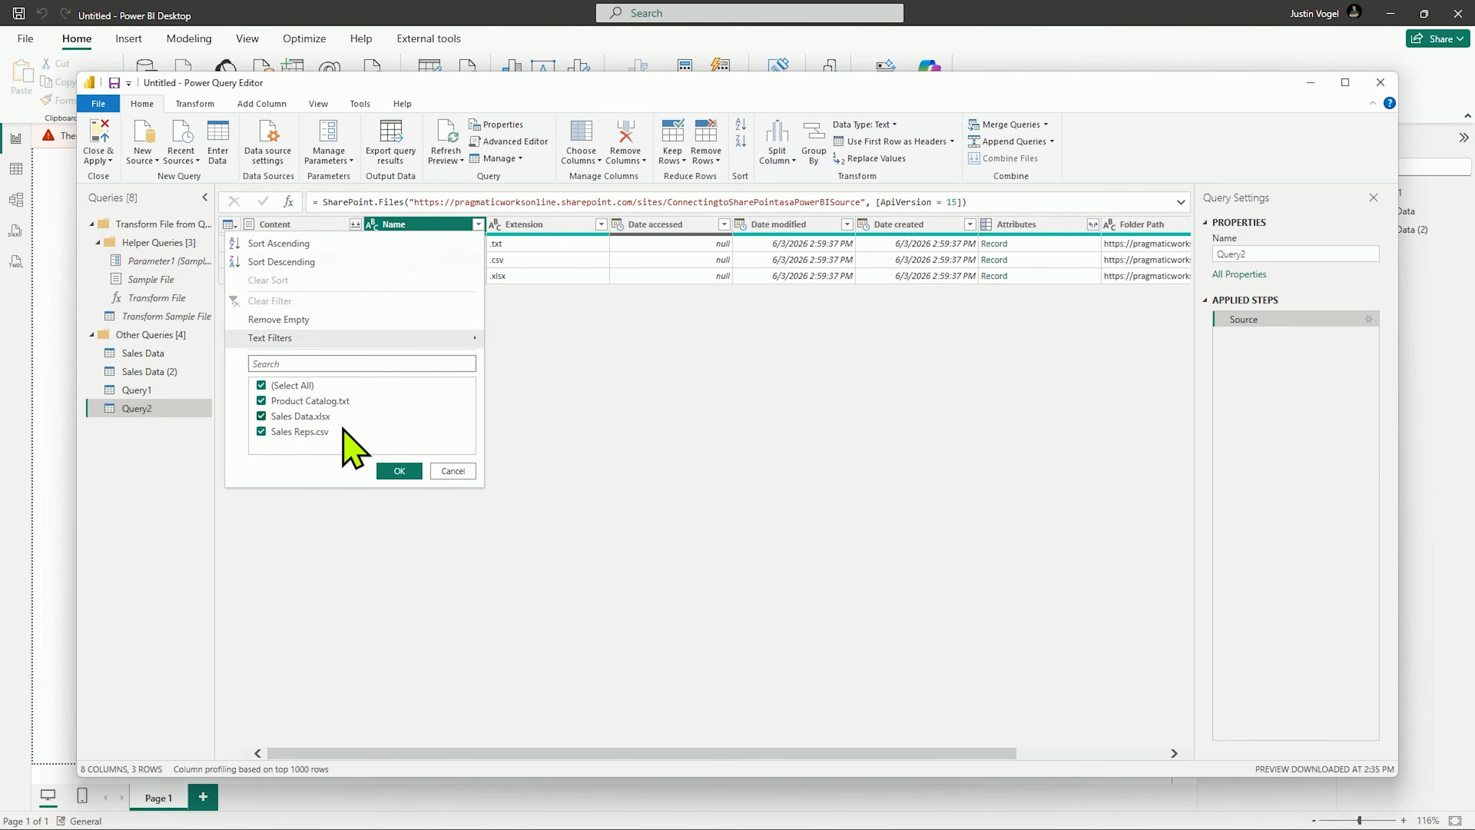
{"action": "left_click", "coordinate": [296, 416]}
{"action": "left_click", "coordinate": [297, 432]}
{"action": "left_click", "coordinate": [399, 471]}
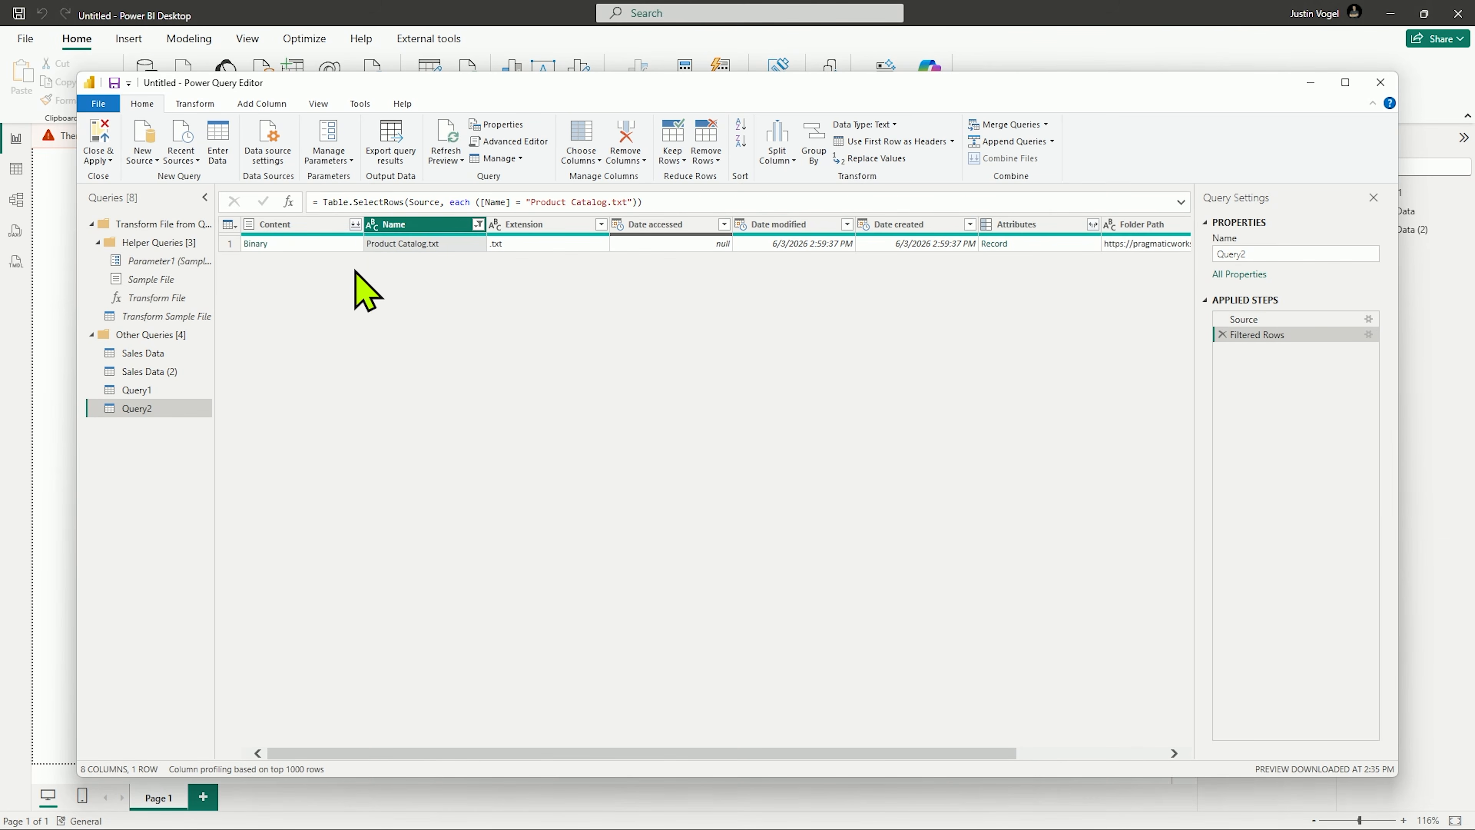
Step: Combine the content of the filtered Product Catalog.txt file with the detected import settings, and close and apply the queries
{"action": "left_click", "coordinate": [356, 224]}
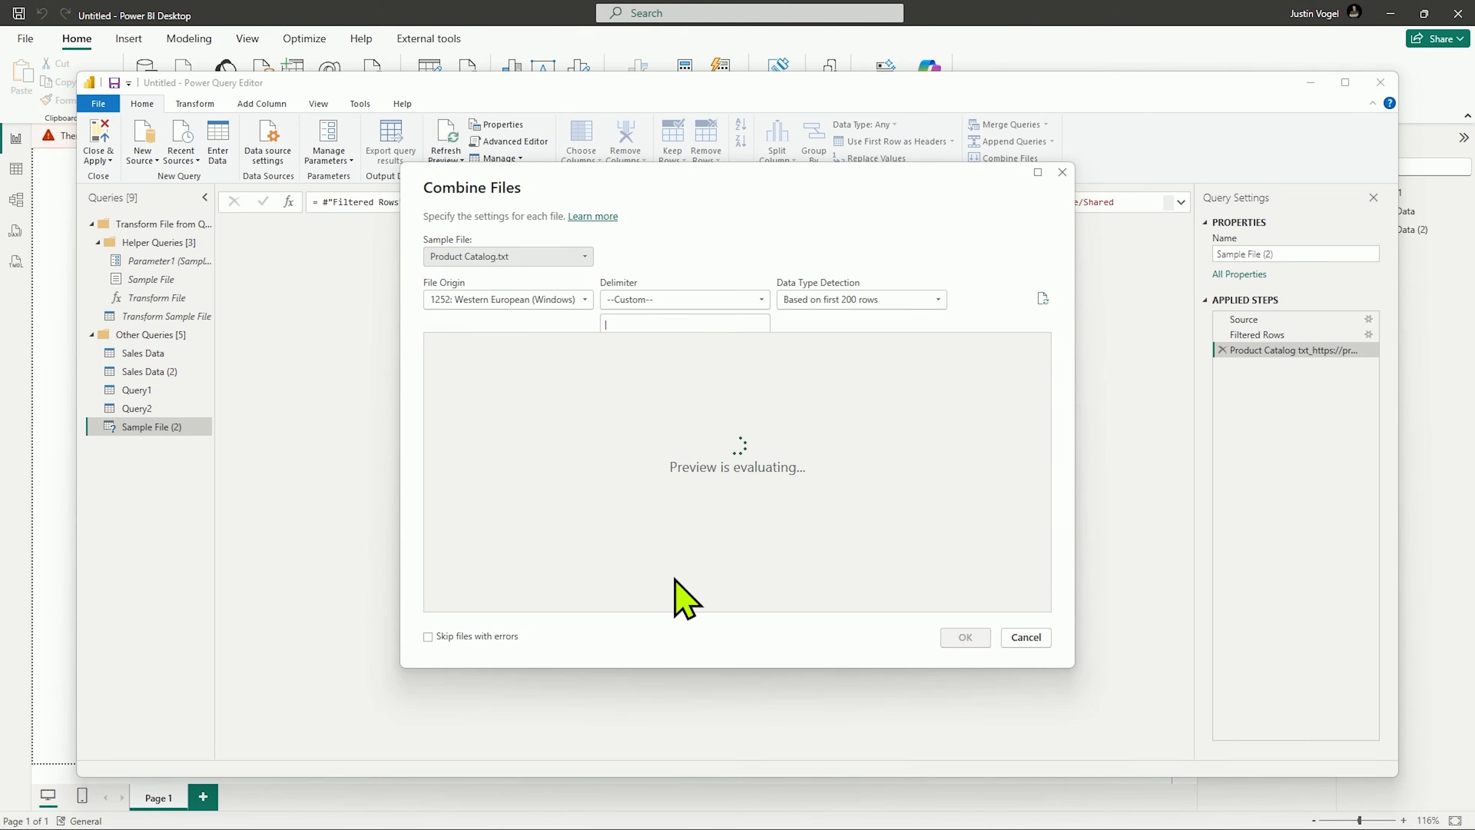
{"action": "left_click", "coordinate": [965, 637]}
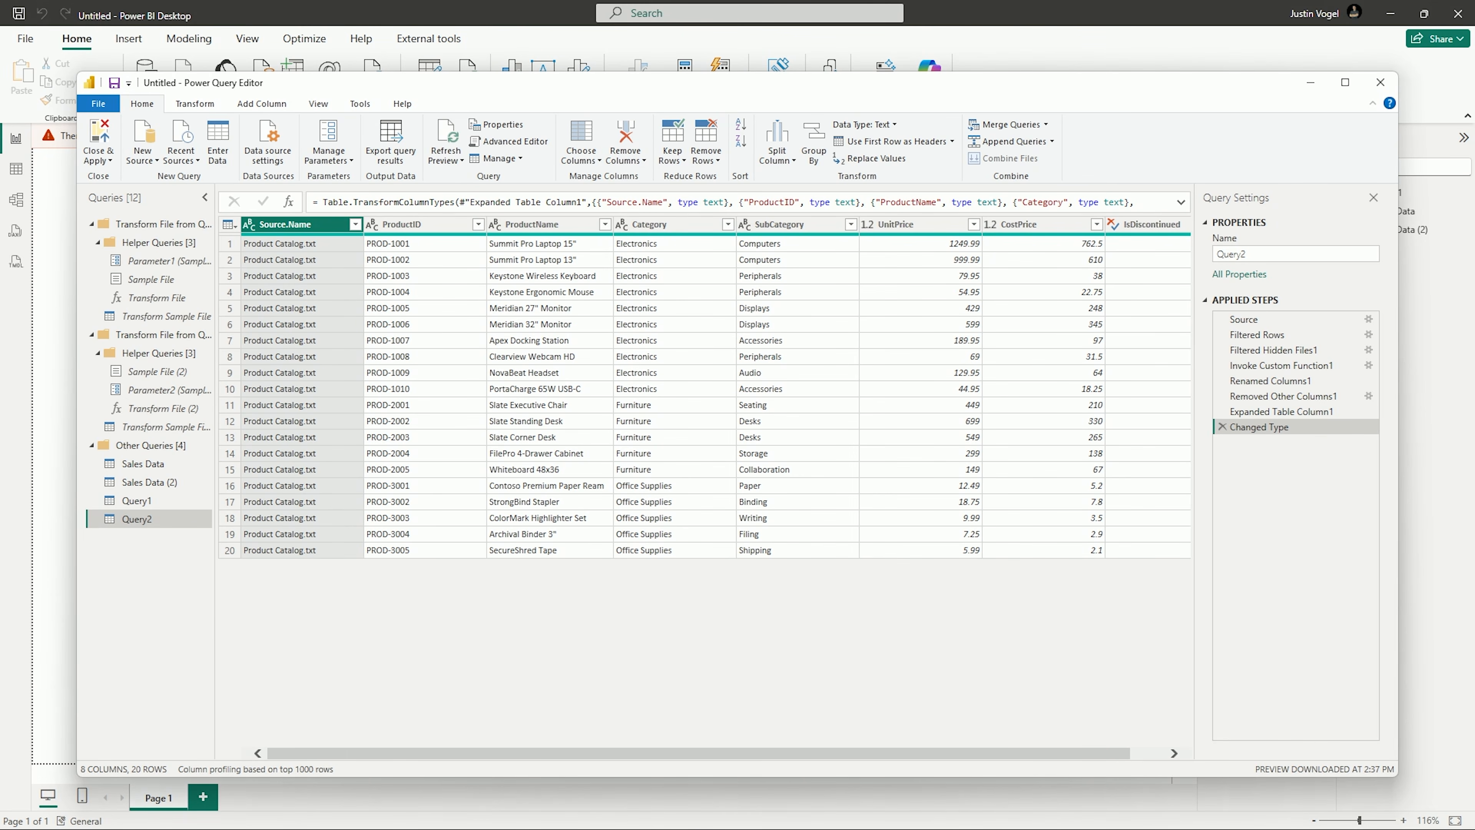
{"action": "left_click", "coordinate": [99, 139]}
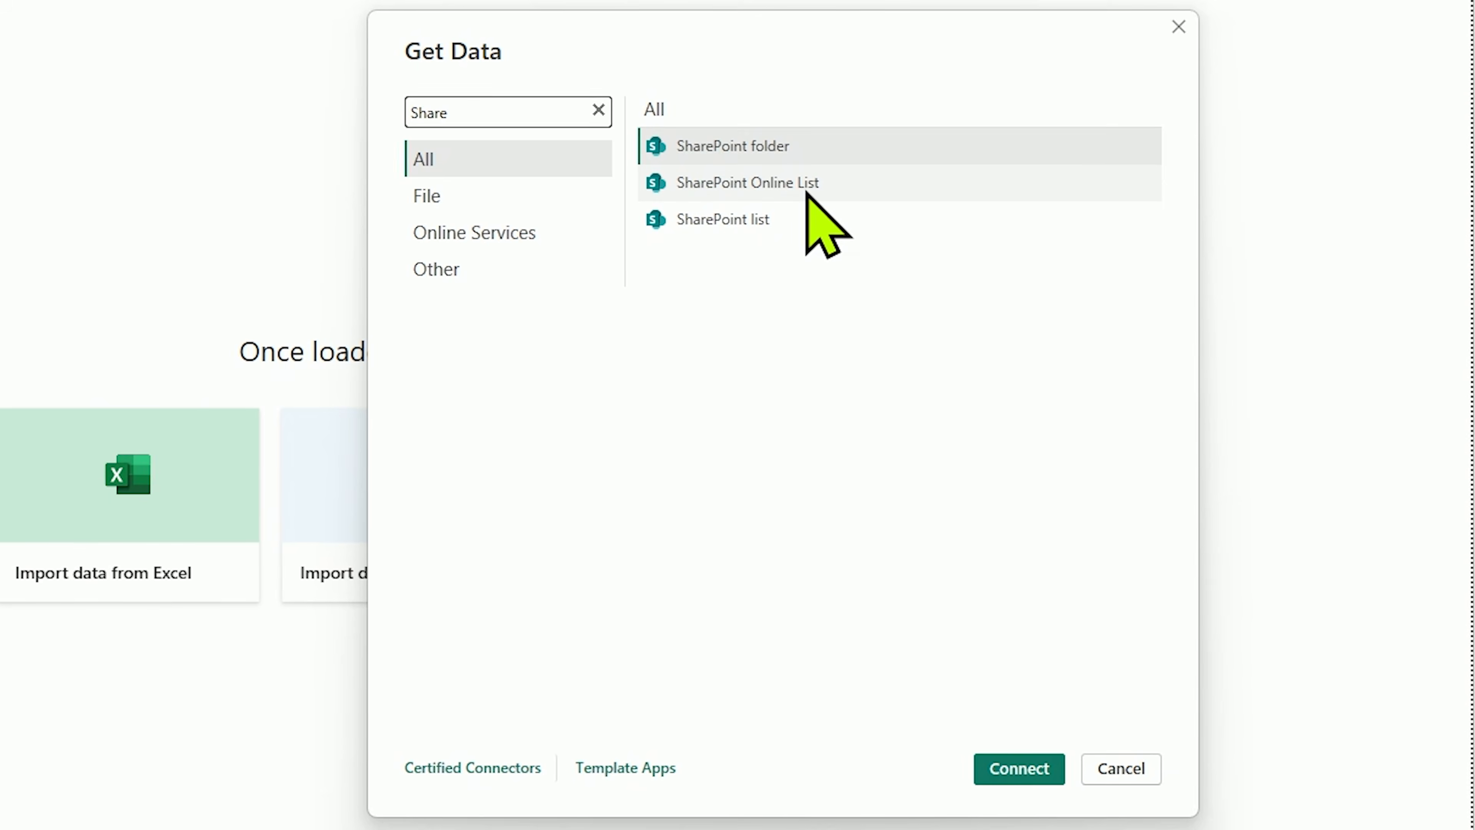
Step: Connect to a SharePoint Online List source and review the columns of the Sales Data (2) query in the editor
{"action": "left_click", "coordinate": [810, 186]}
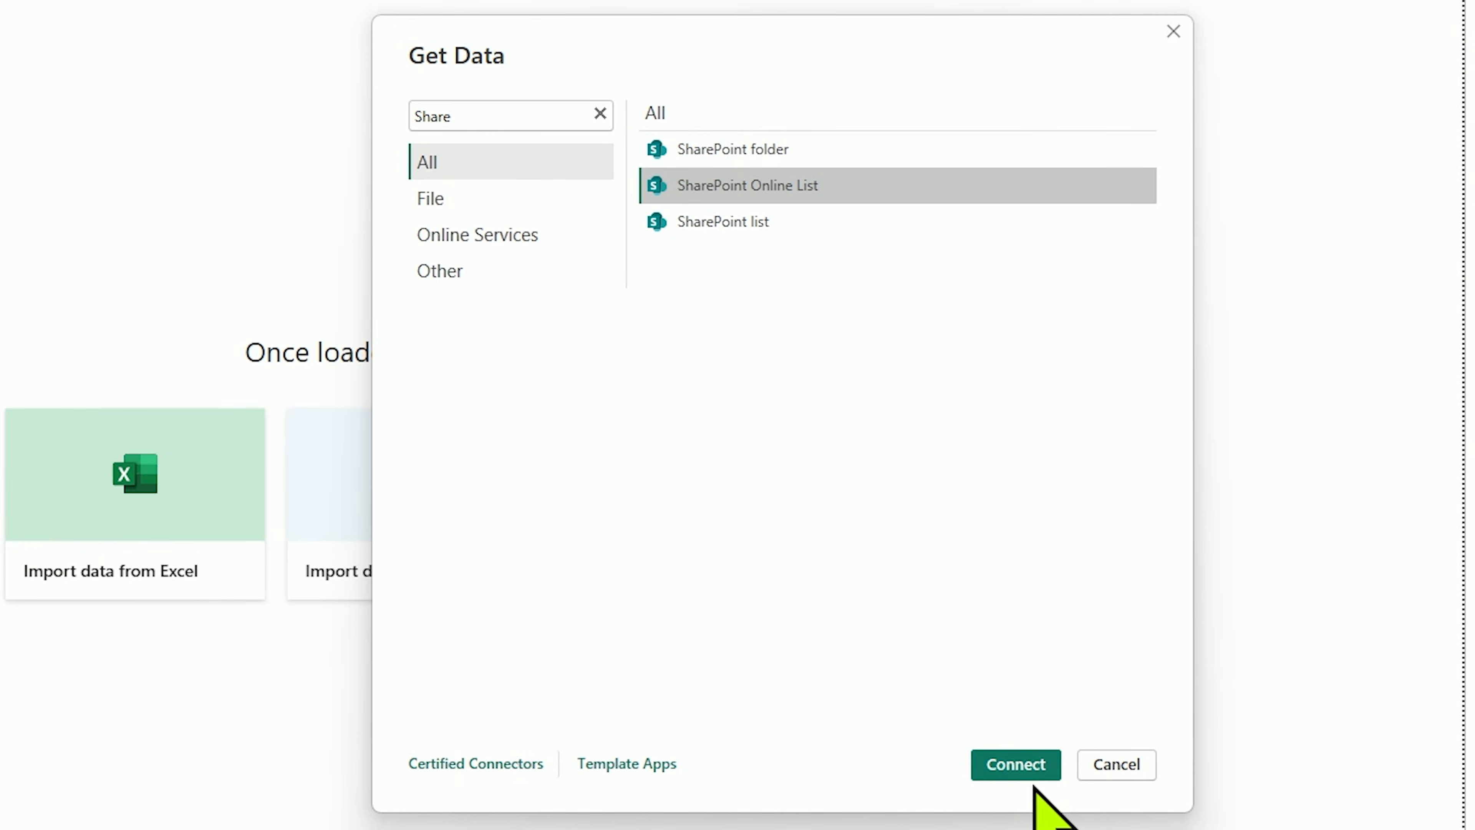
{"action": "left_click", "coordinate": [1014, 765]}
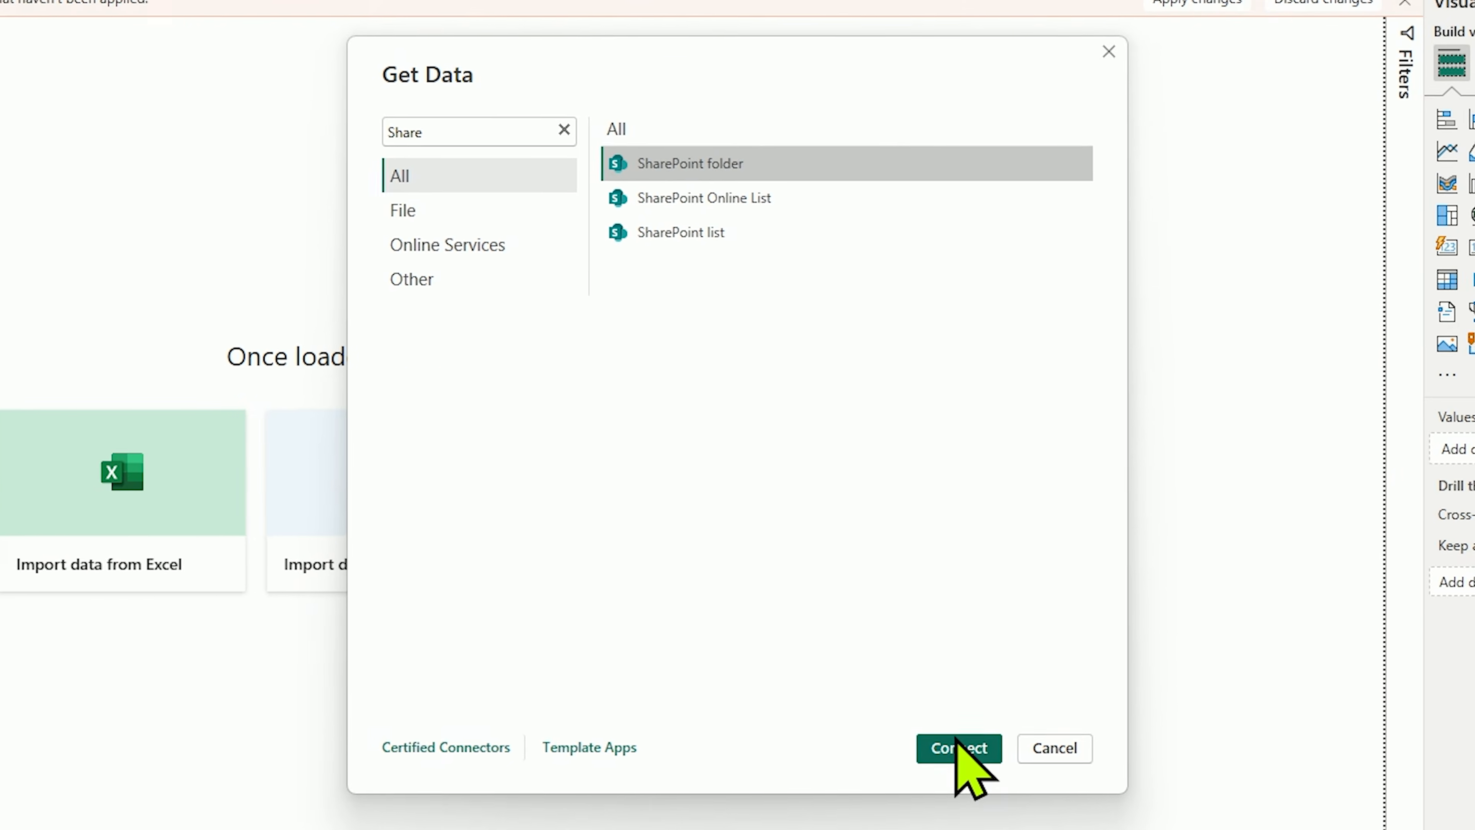
{"action": "left_click", "coordinate": [960, 750]}
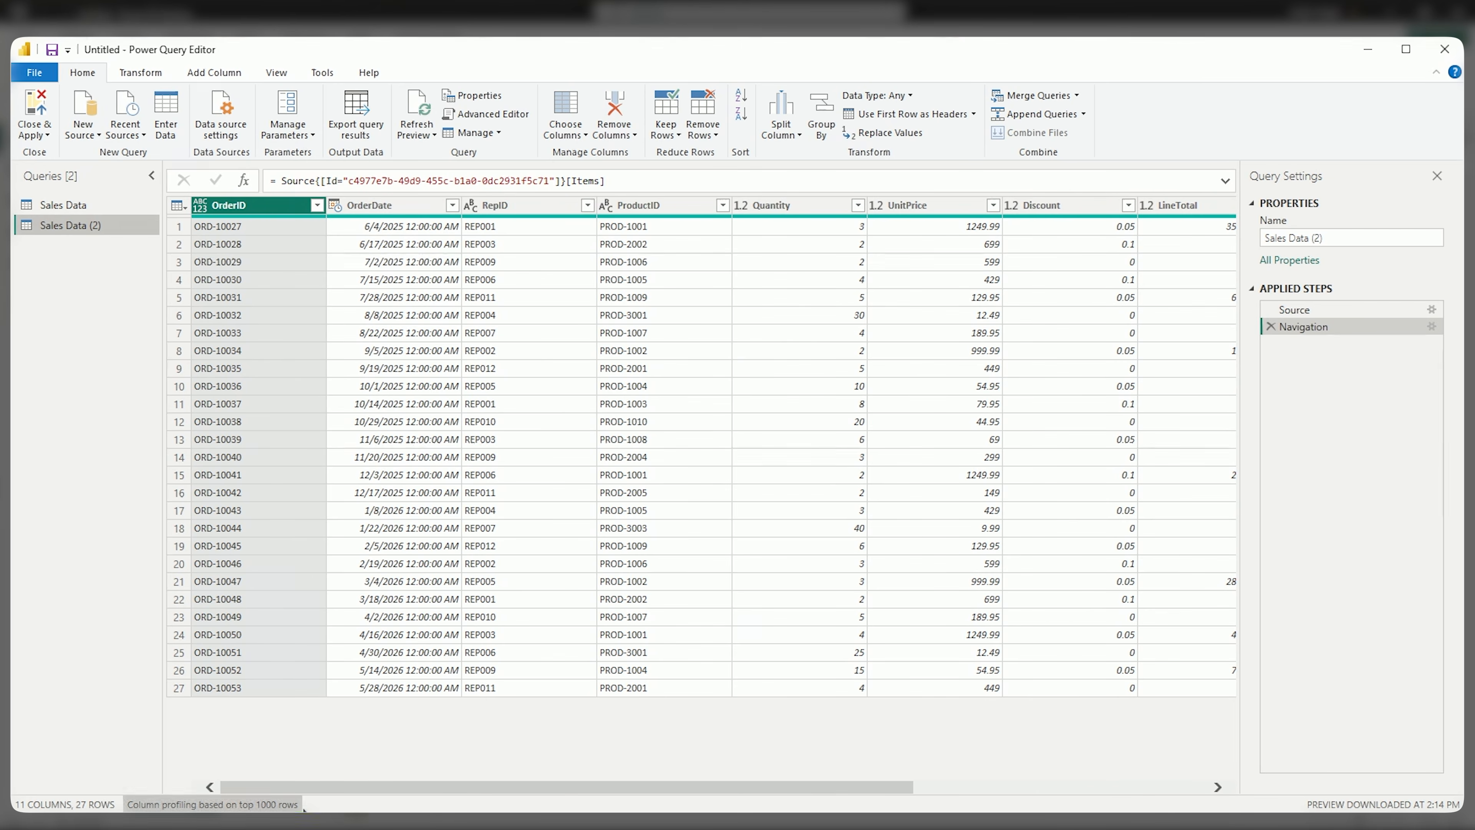
{"action": "left_click_drag", "start_coordinate": [318, 786], "coordinate": [368, 777]}
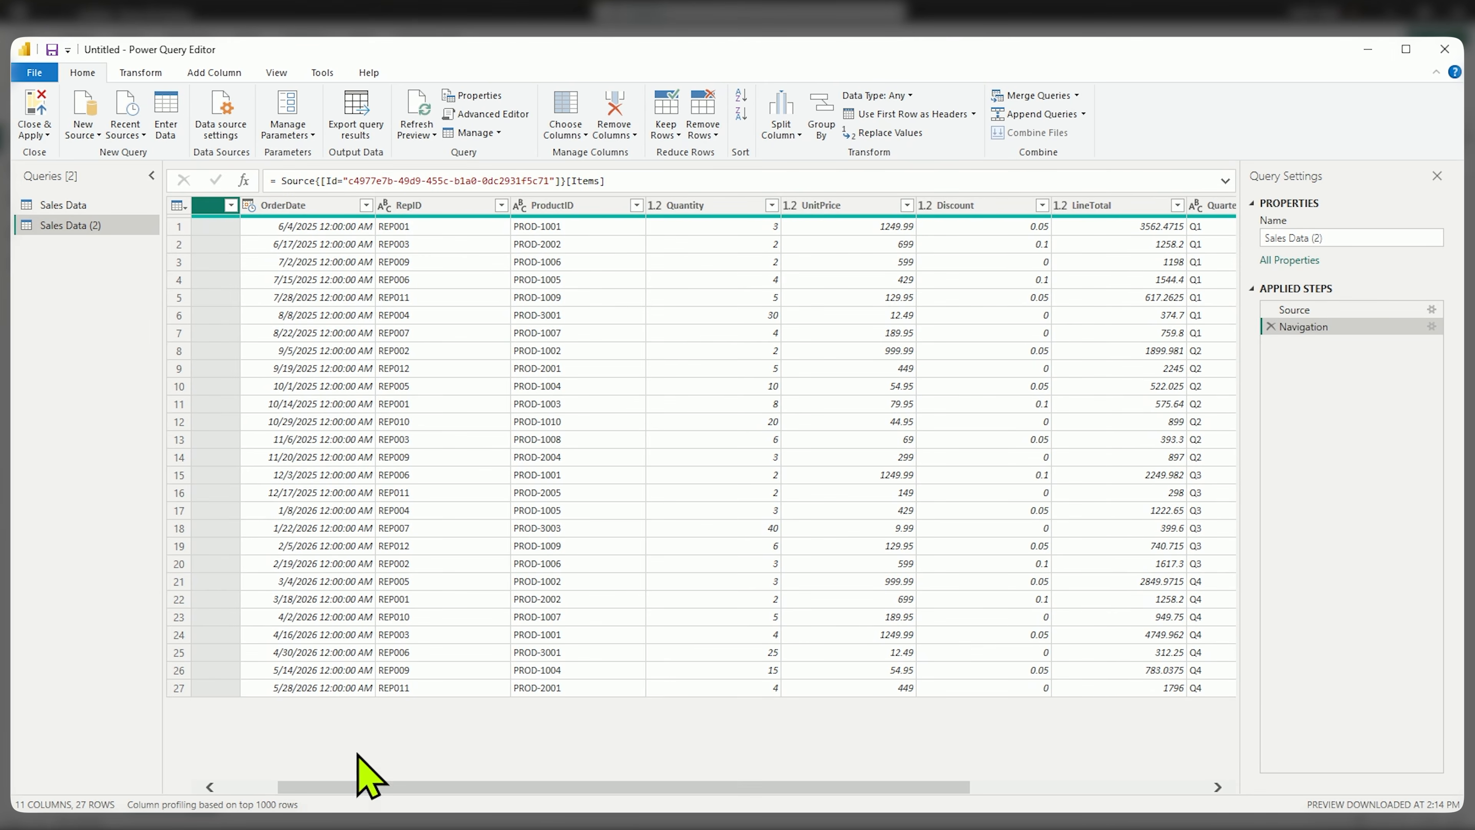